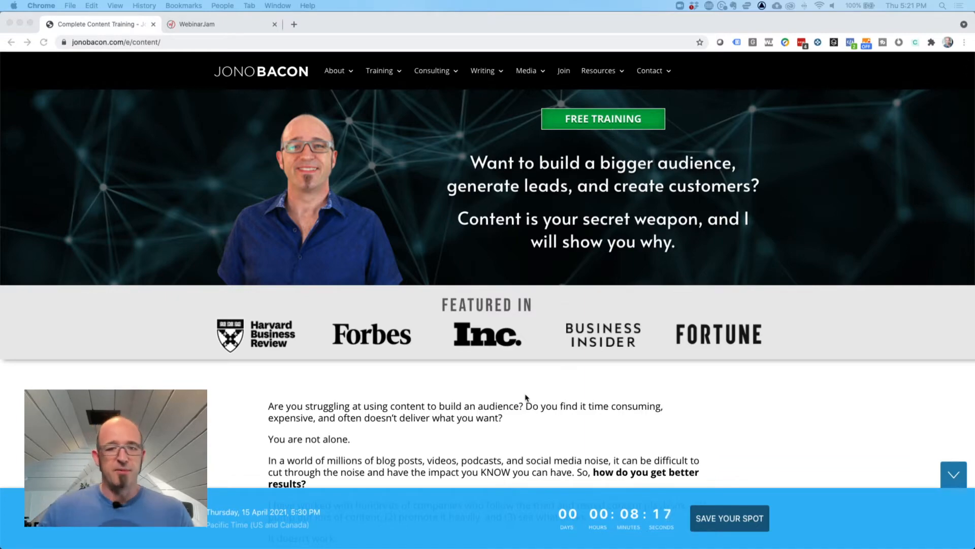
Look through the content training landing page down to the presenter's biography and return to its header
{"action": "scroll", "coordinate": [527, 399], "scroll_direction": "down", "scroll_amount": 6}
{"action": "scroll", "coordinate": [526, 399], "scroll_direction": "down", "scroll_amount": 15}
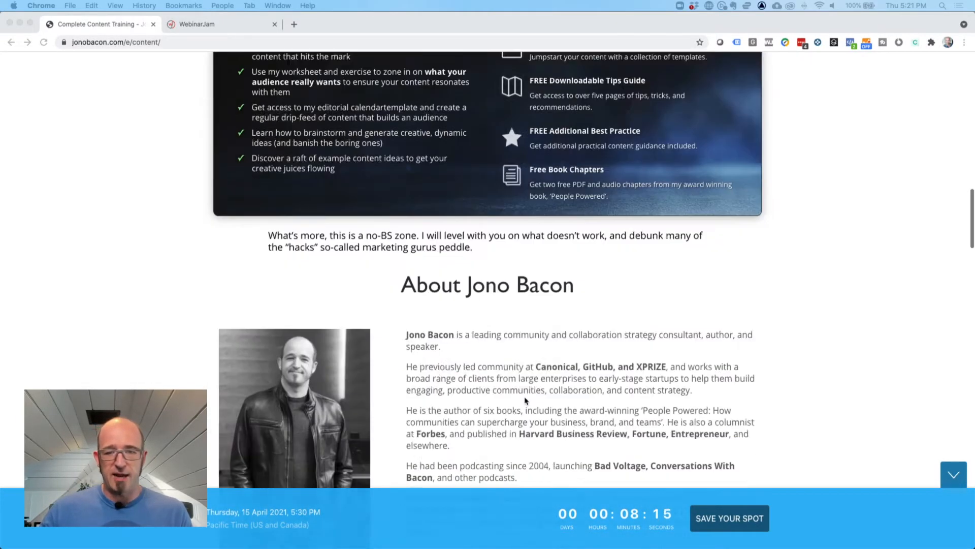
{"action": "scroll", "coordinate": [526, 401], "scroll_direction": "up", "scroll_amount": 20}
{"action": "scroll", "coordinate": [525, 401], "scroll_direction": "up", "scroll_amount": 2}
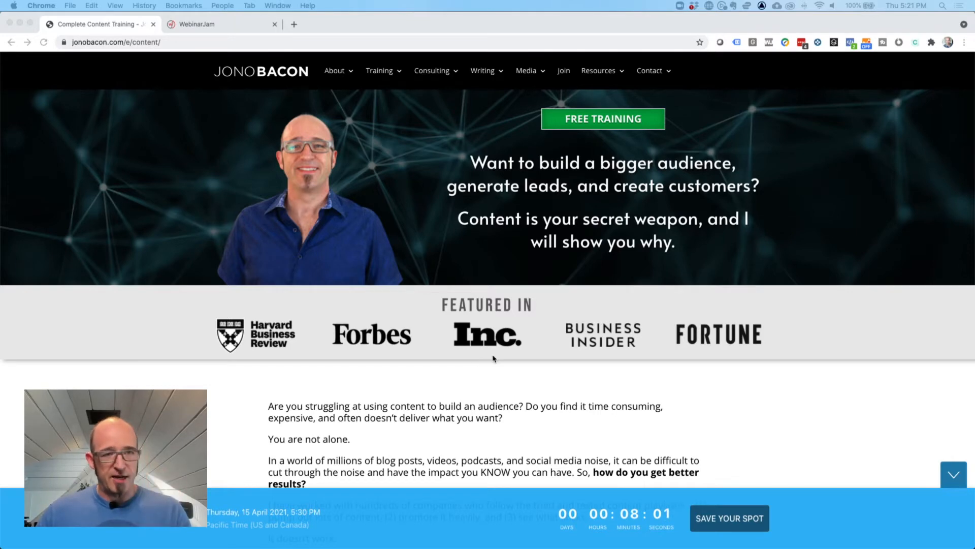
Switch to WebinarJam and examine the website embed options for The Complete Content Webinar - v2, including the registration bar's embeddable code
{"action": "left_click", "coordinate": [244, 23]}
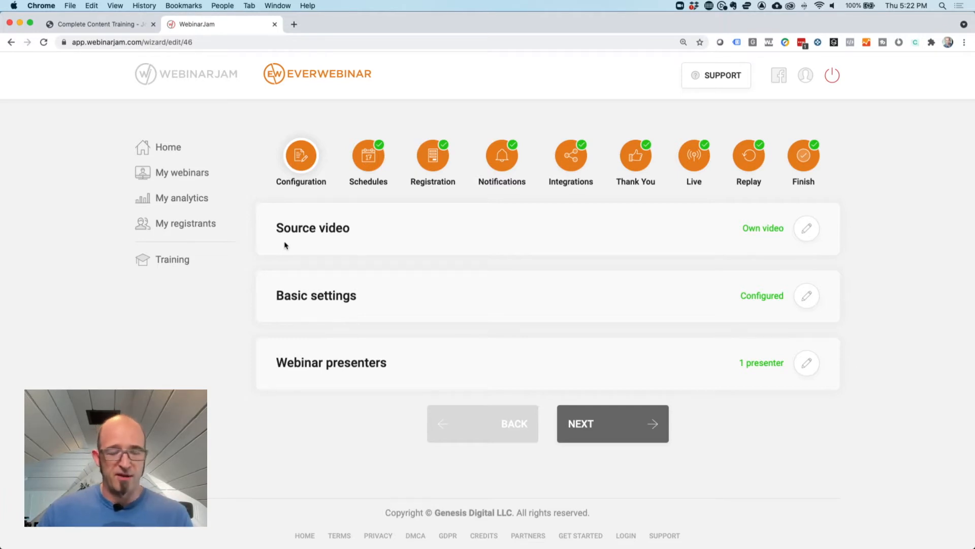
{"action": "left_click", "coordinate": [200, 173]}
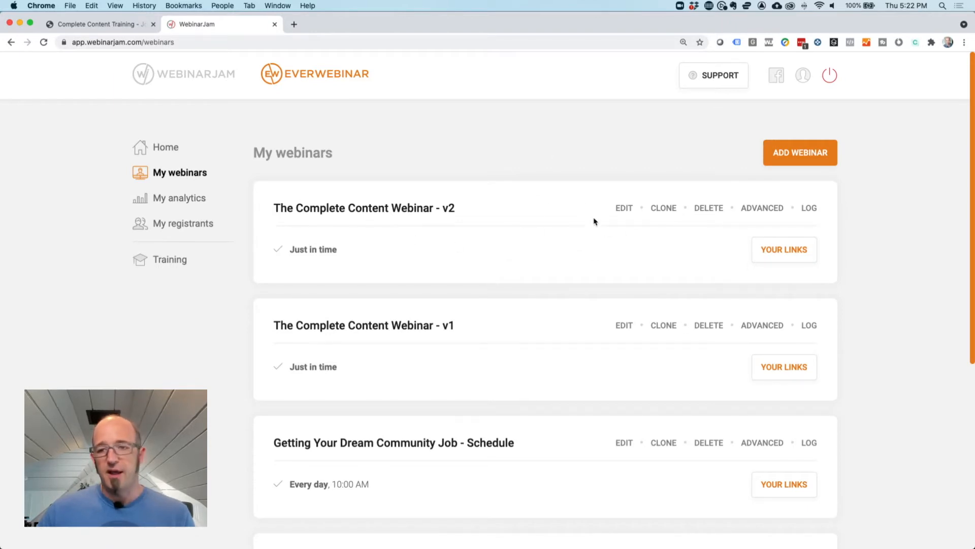
{"action": "left_click", "coordinate": [792, 250]}
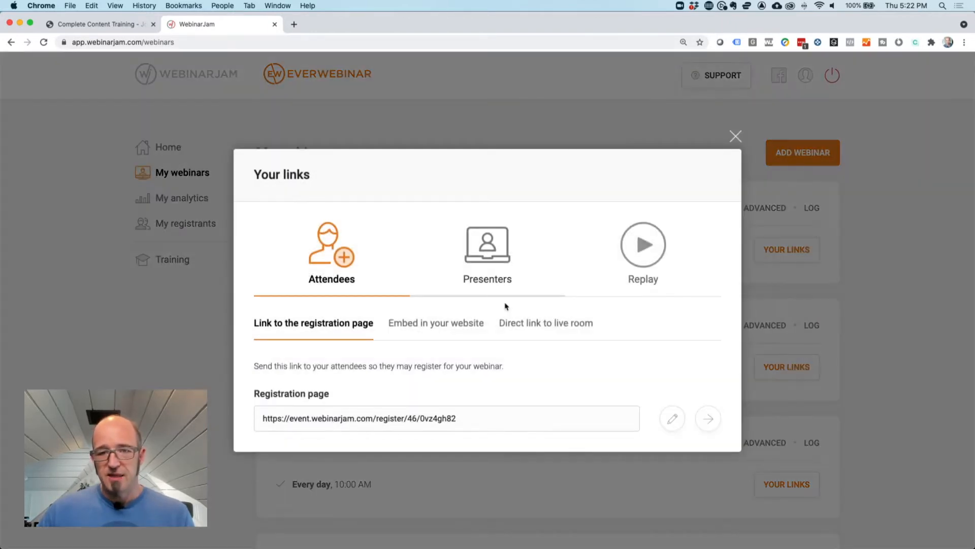
{"action": "left_click", "coordinate": [462, 325]}
{"action": "scroll", "coordinate": [571, 358], "scroll_direction": "down", "scroll_amount": 3}
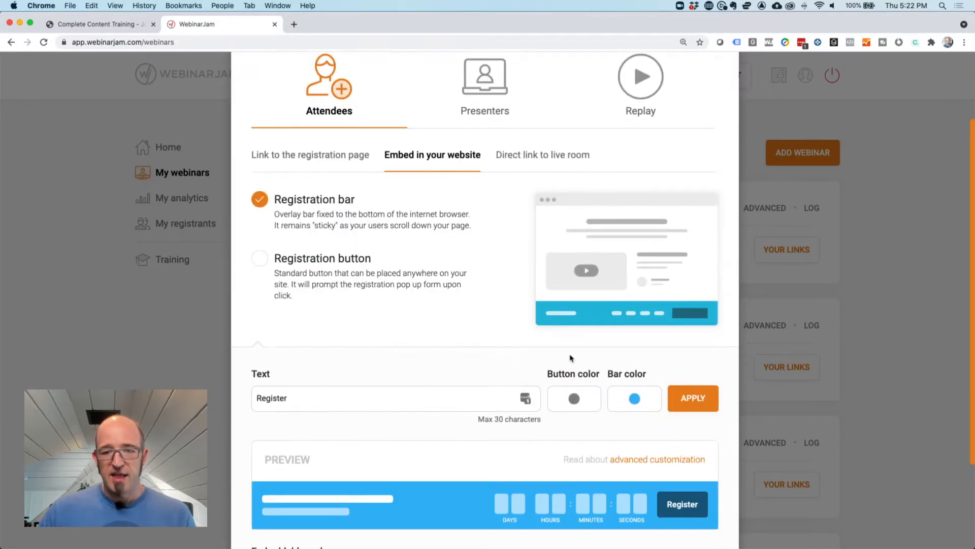
{"action": "scroll", "coordinate": [570, 358], "scroll_direction": "down", "scroll_amount": 2}
{"action": "scroll", "coordinate": [458, 436], "scroll_direction": "down", "scroll_amount": 3}
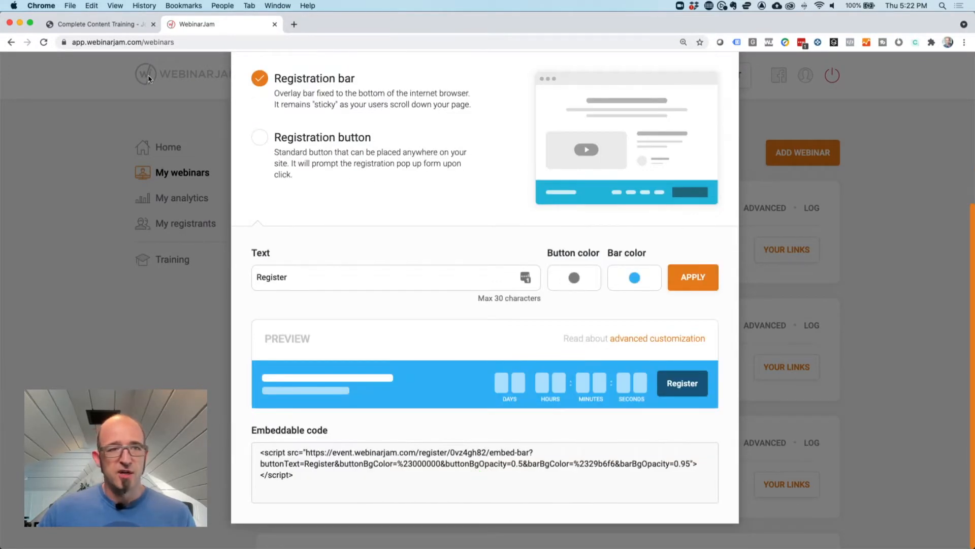
Compare the registration bar on the content landing page with the embed preview, and close the webinar's links
{"action": "left_click", "coordinate": [117, 24]}
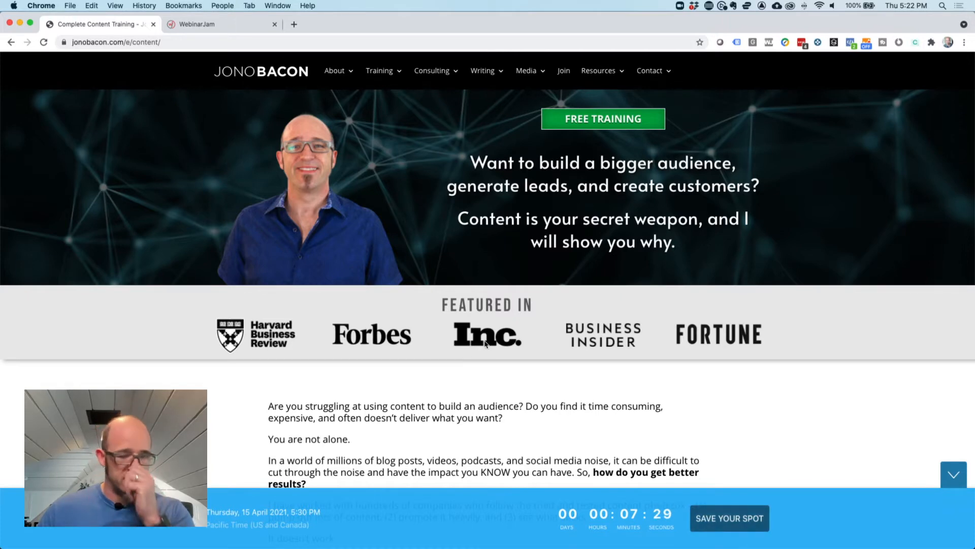
{"action": "left_click", "coordinate": [227, 23]}
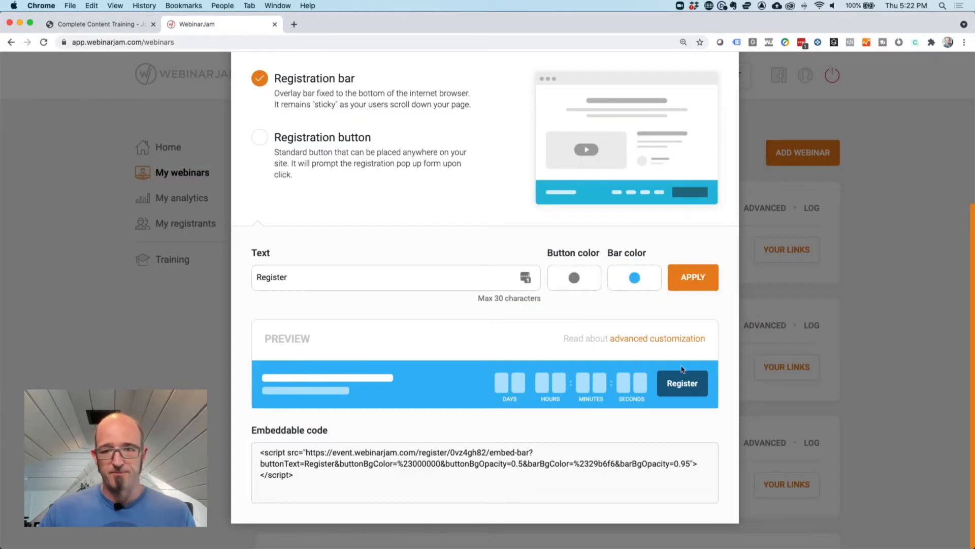
{"action": "scroll", "coordinate": [632, 371], "scroll_direction": "up", "scroll_amount": 5}
{"action": "left_click", "coordinate": [733, 64]}
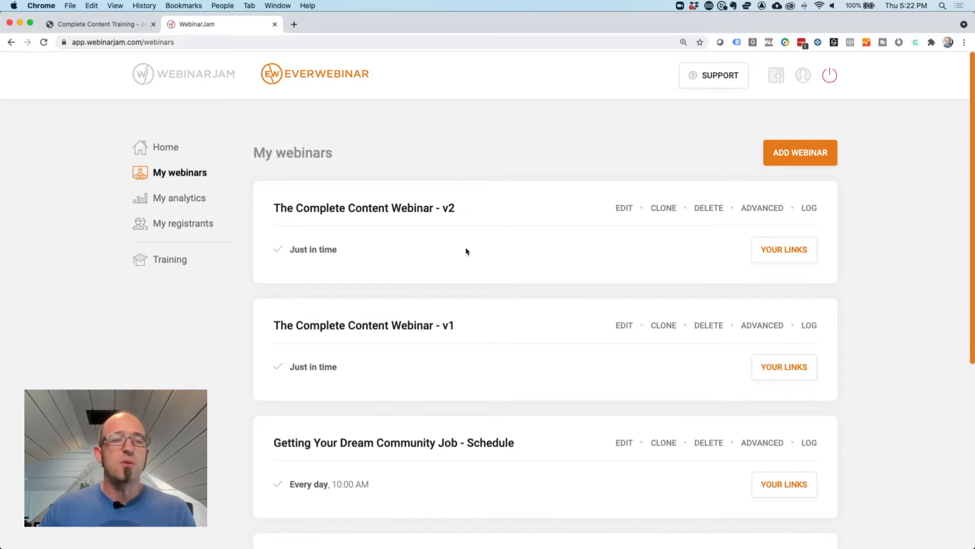
{"action": "left_click", "coordinate": [109, 24]}
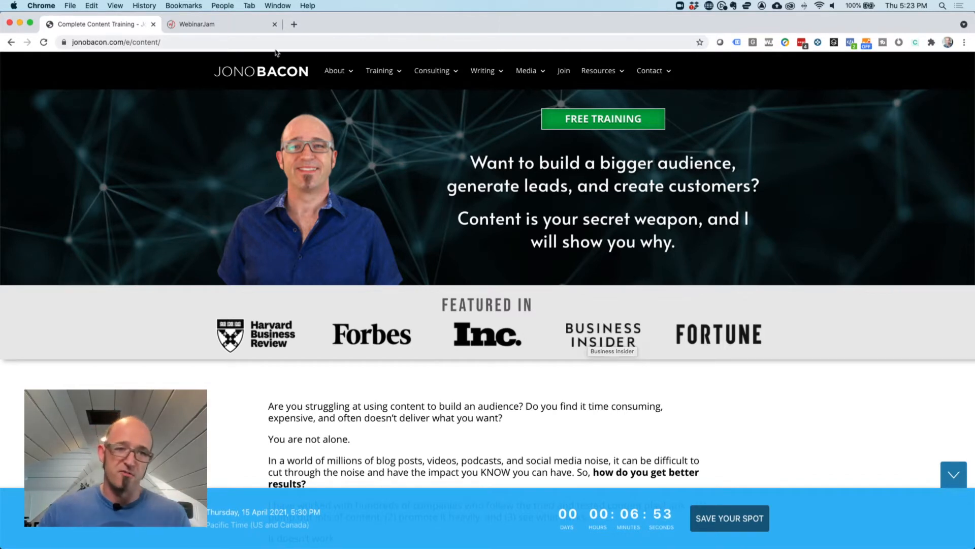
{"action": "left_click", "coordinate": [236, 34]}
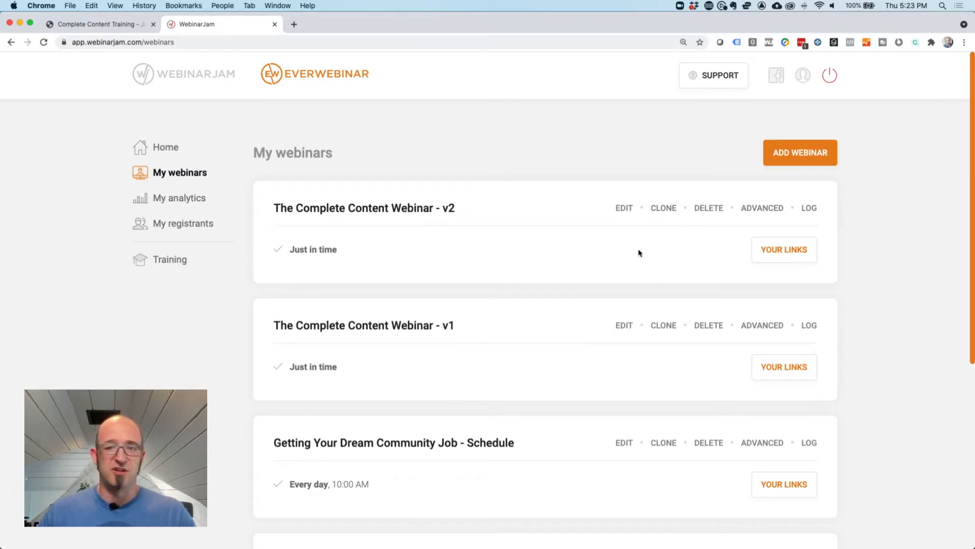
Open The Complete Content Webinar - v2 for editing and inspect its source video URL and duration without changing them
{"action": "left_click", "coordinate": [627, 210]}
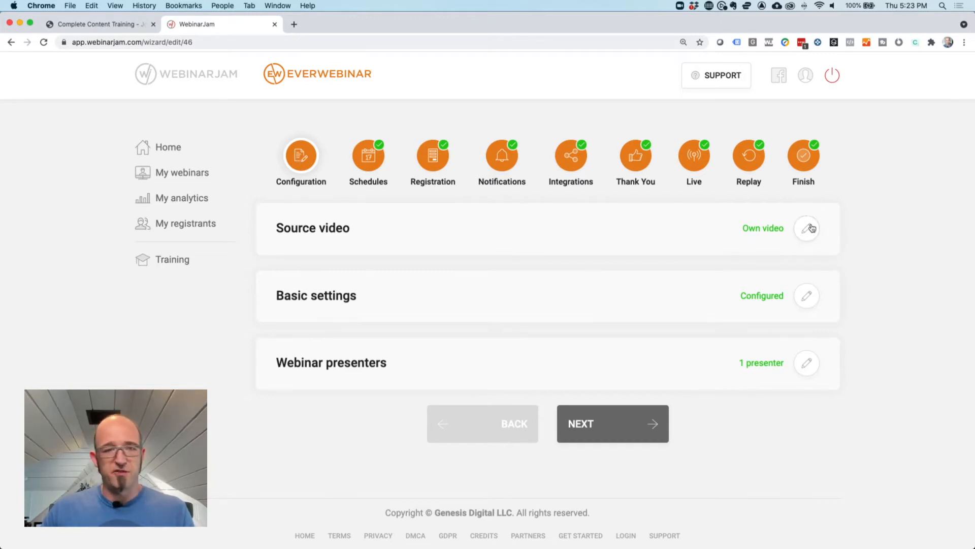
{"action": "left_click", "coordinate": [812, 228]}
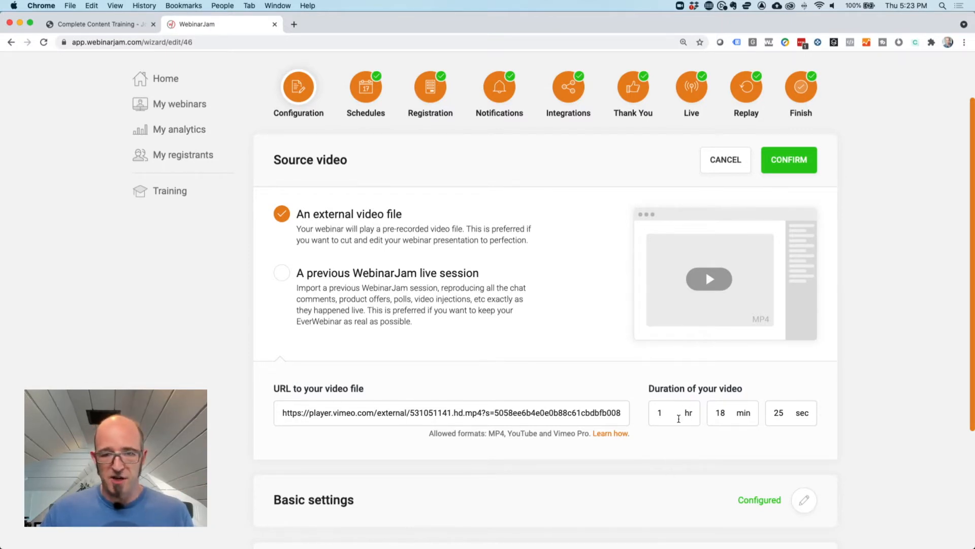
{"action": "left_click", "coordinate": [735, 160]}
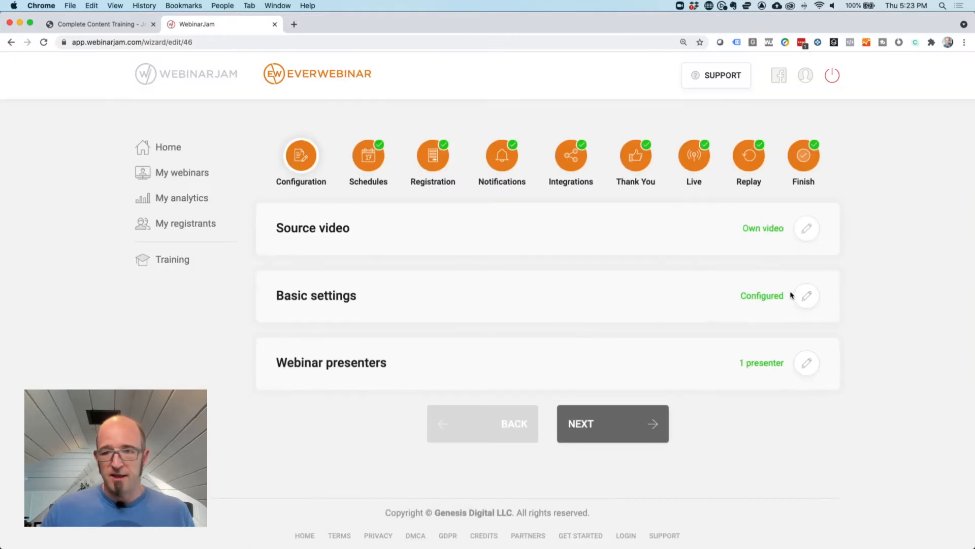
Review the webinar's basic settings, from its name and description to the On-Demand listing choice, and leave without saving
{"action": "left_click", "coordinate": [807, 295]}
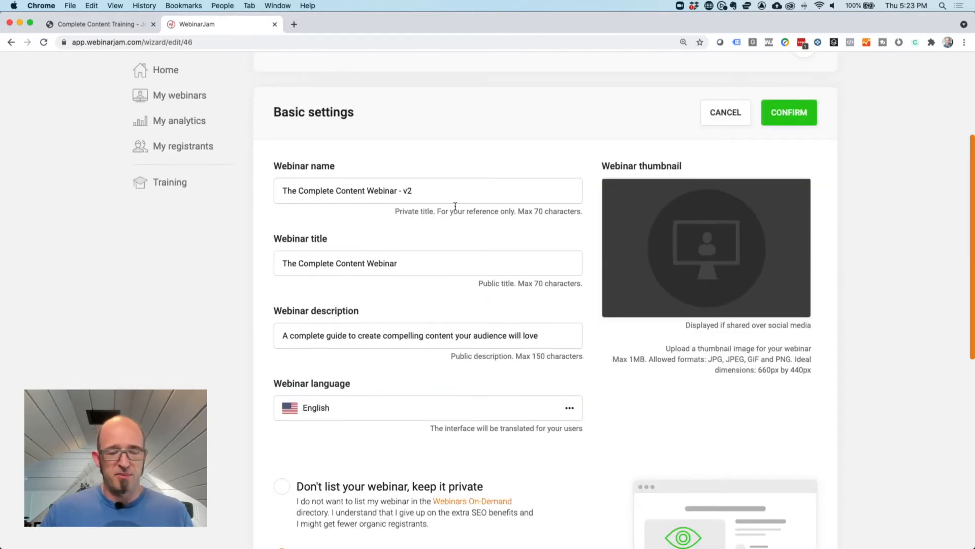
{"action": "scroll", "coordinate": [420, 455], "scroll_direction": "down", "scroll_amount": 3}
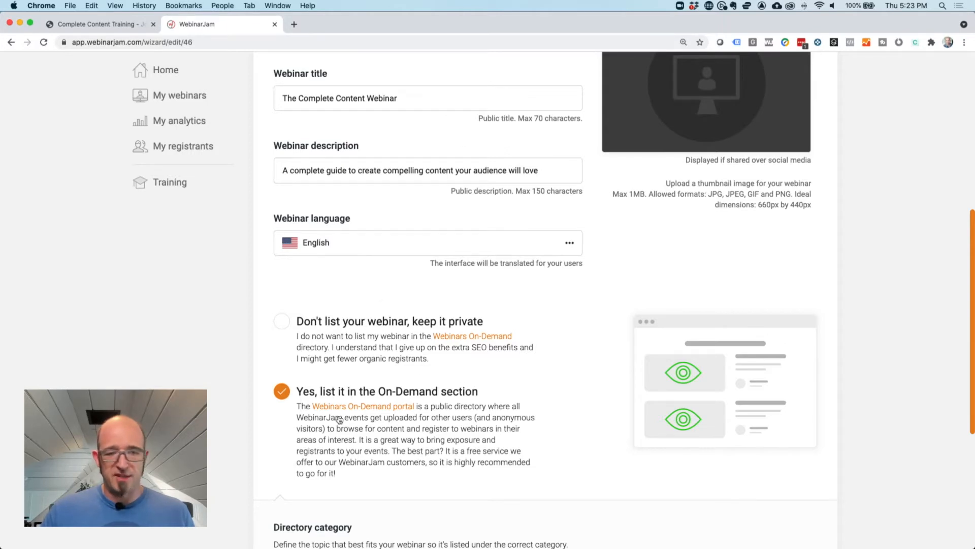
{"action": "scroll", "coordinate": [430, 399], "scroll_direction": "up", "scroll_amount": 3}
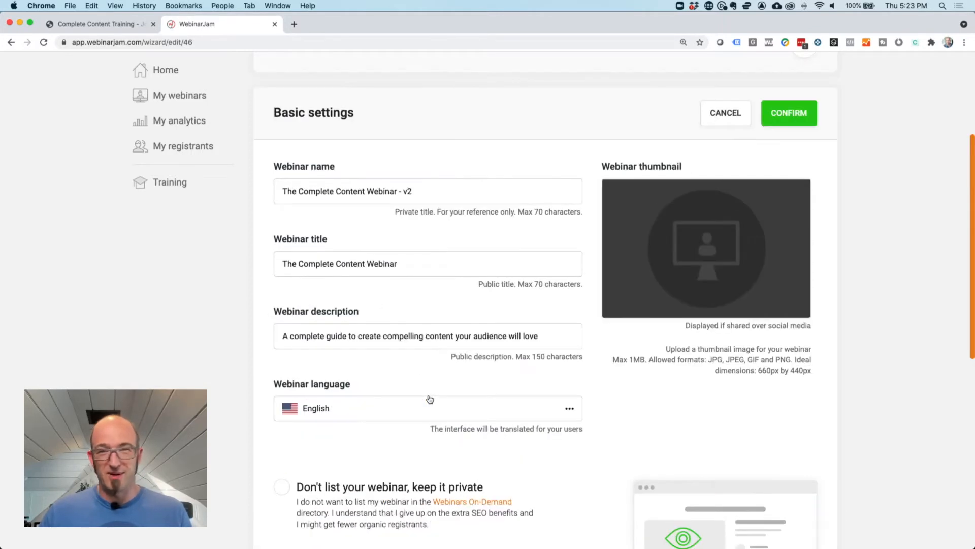
{"action": "left_click", "coordinate": [721, 114]}
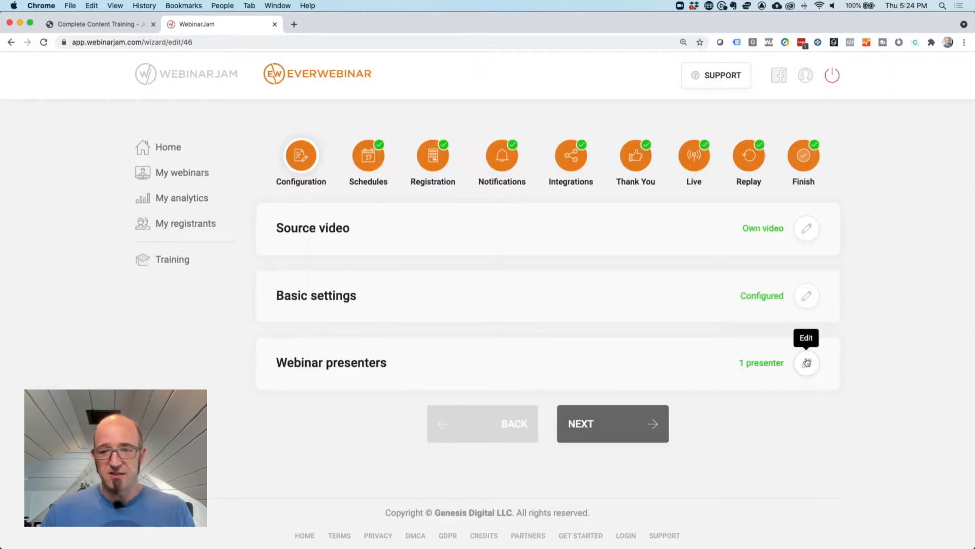
Review the webinar presenters section with its name, email and user role fields, and leave without saving
{"action": "left_click", "coordinate": [807, 362]}
{"action": "scroll", "coordinate": [543, 395], "scroll_direction": "down", "scroll_amount": 5}
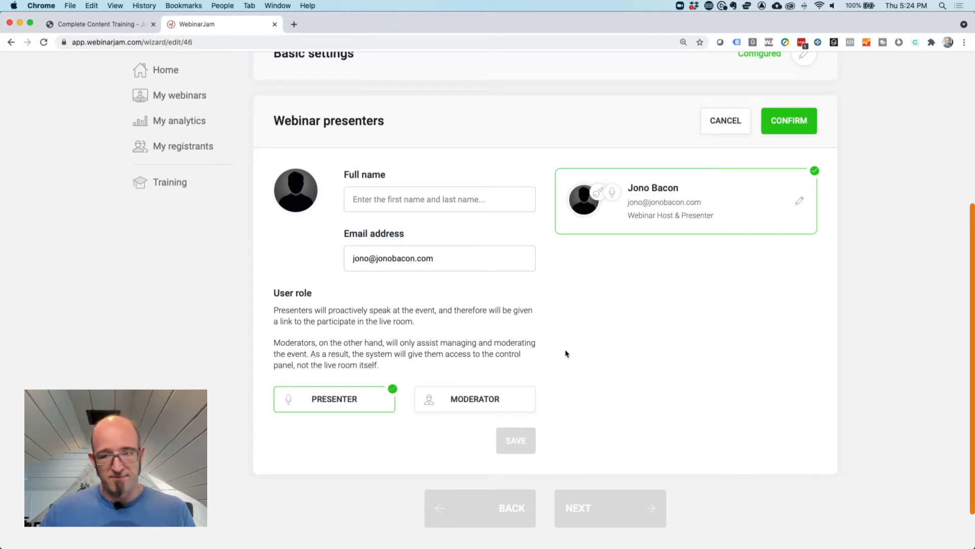
{"action": "left_click", "coordinate": [734, 125]}
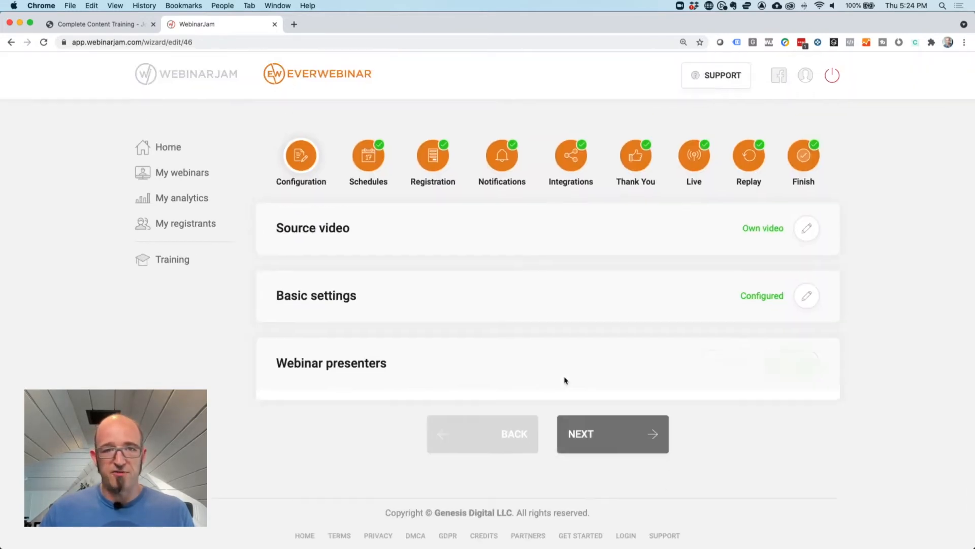
Examine the Just-In-Time option in the webinar schedules and compare it with the countdown on the landing page
{"action": "left_click", "coordinate": [369, 158]}
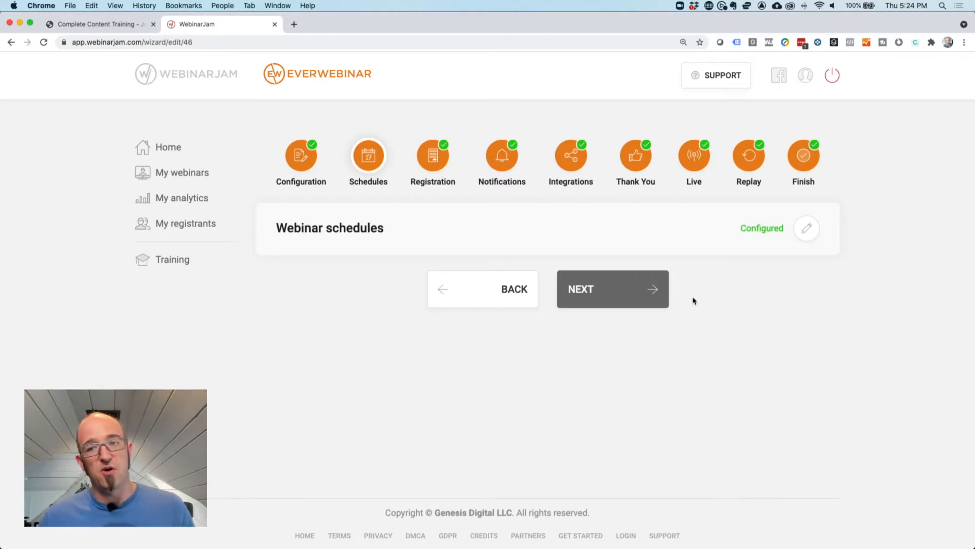
{"action": "left_click", "coordinate": [805, 231]}
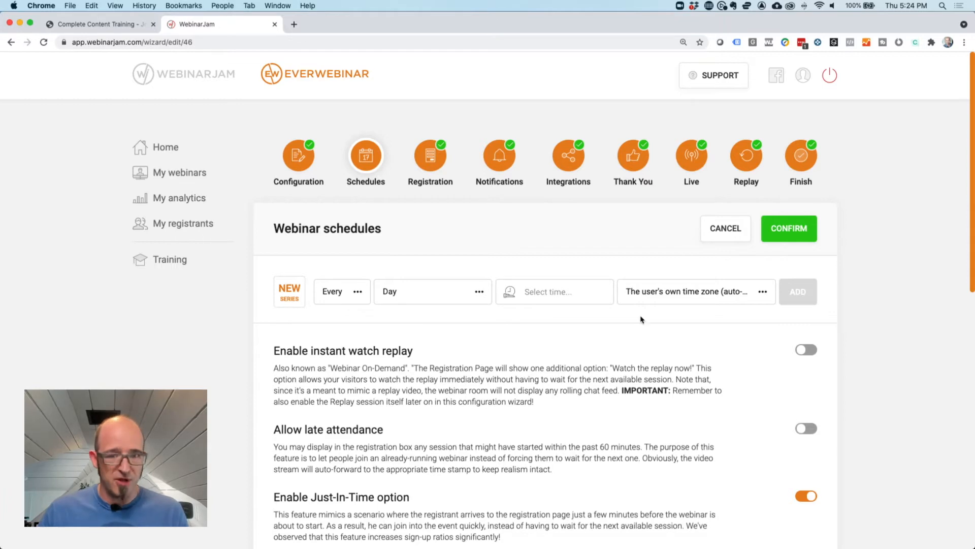
{"action": "scroll", "coordinate": [644, 338], "scroll_direction": "down", "scroll_amount": 5}
{"action": "scroll", "coordinate": [559, 393], "scroll_direction": "down", "scroll_amount": 5}
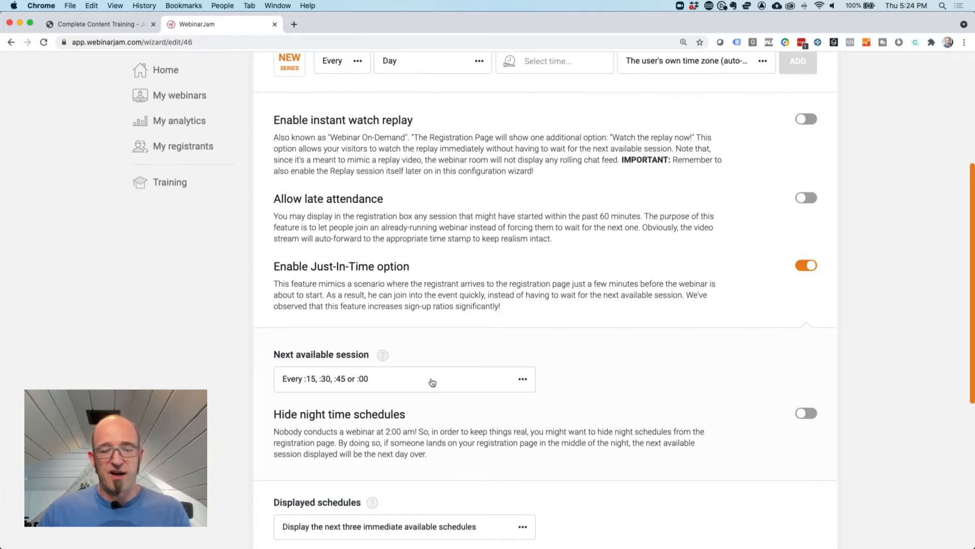
{"action": "left_click", "coordinate": [129, 24]}
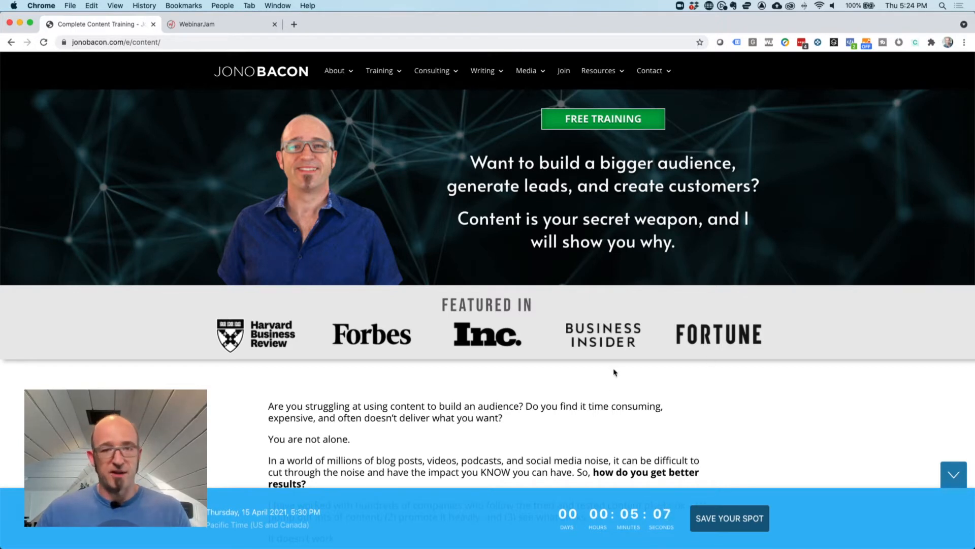
{"action": "left_click", "coordinate": [233, 25]}
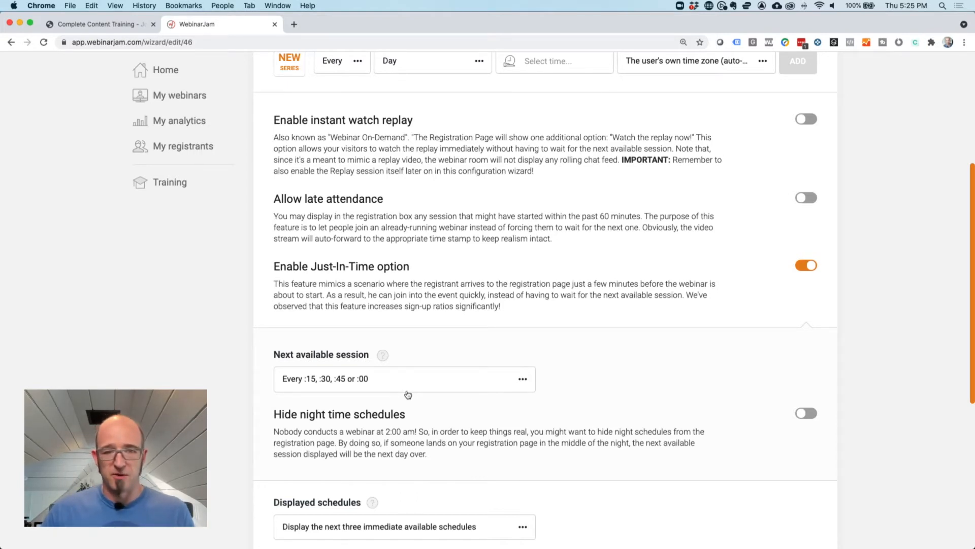
Review the night time, displayed schedules, short-term registration and holiday blocking options, and close the webinar schedules without saving
{"action": "scroll", "coordinate": [406, 399], "scroll_direction": "down", "scroll_amount": 2}
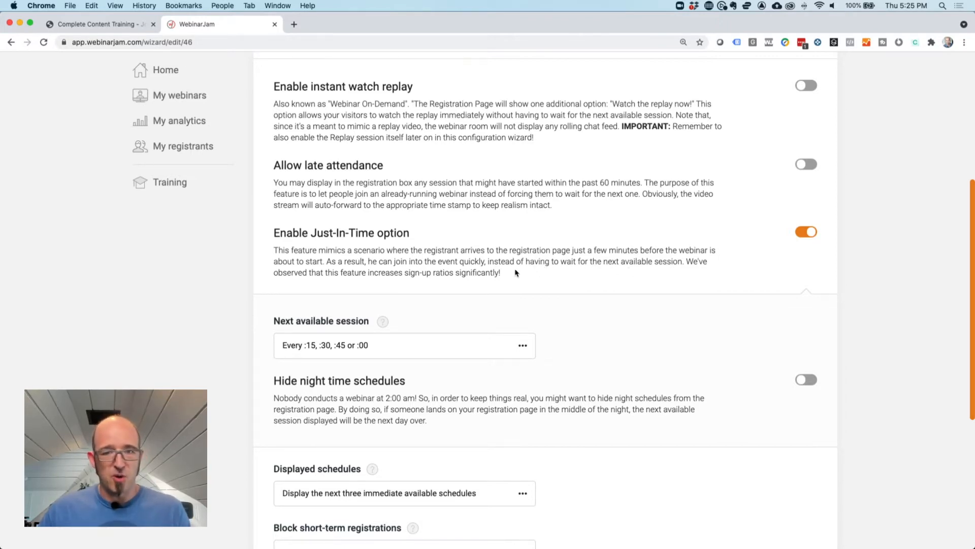
{"action": "scroll", "coordinate": [551, 274], "scroll_direction": "down", "scroll_amount": 1}
{"action": "scroll", "coordinate": [551, 274], "scroll_direction": "down", "scroll_amount": 2}
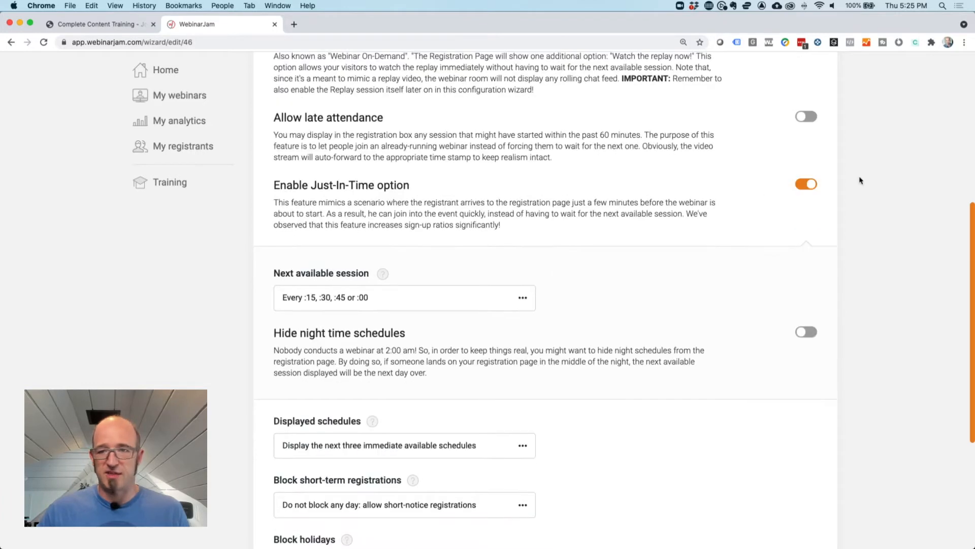
{"action": "scroll", "coordinate": [782, 214], "scroll_direction": "down", "scroll_amount": 5}
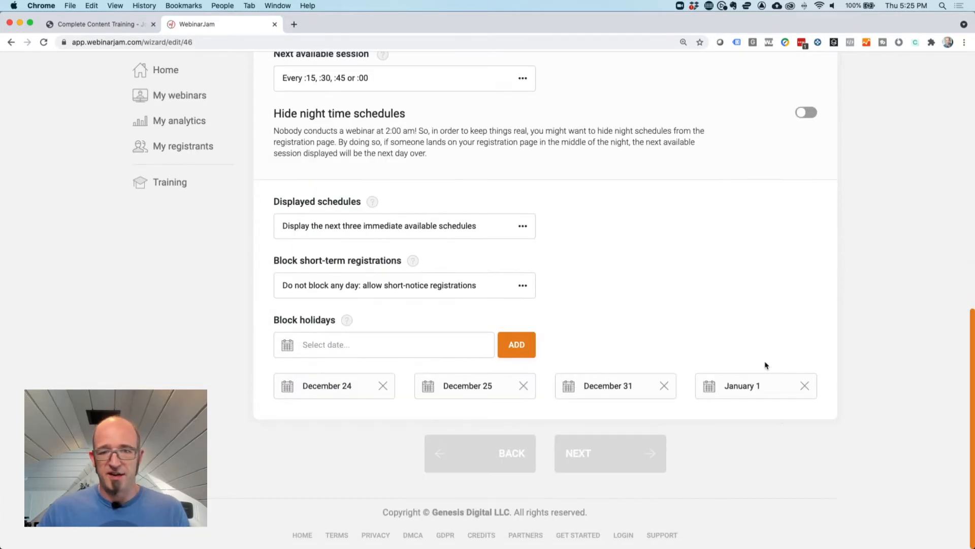
{"action": "scroll", "coordinate": [681, 307], "scroll_direction": "up", "scroll_amount": 9}
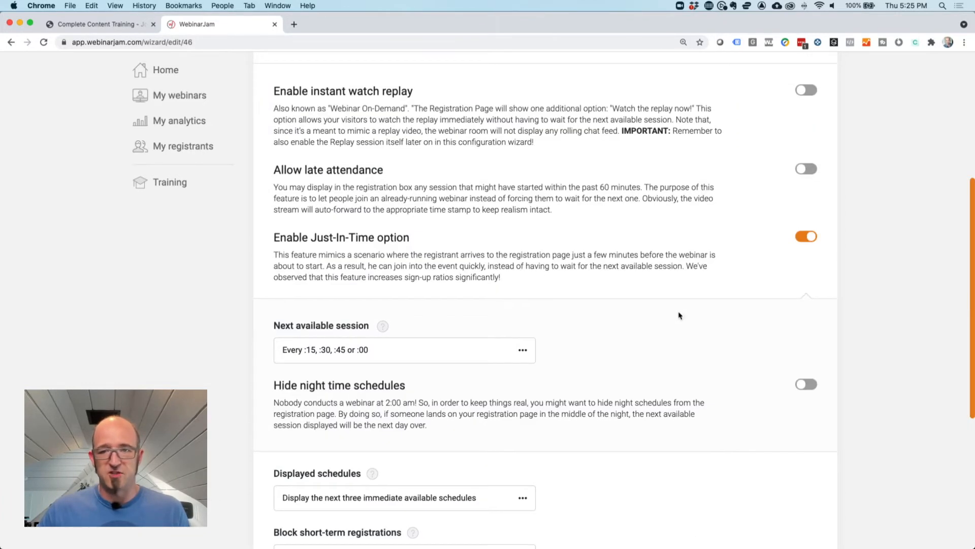
{"action": "scroll", "coordinate": [679, 312], "scroll_direction": "up", "scroll_amount": 1}
{"action": "left_click", "coordinate": [729, 158]}
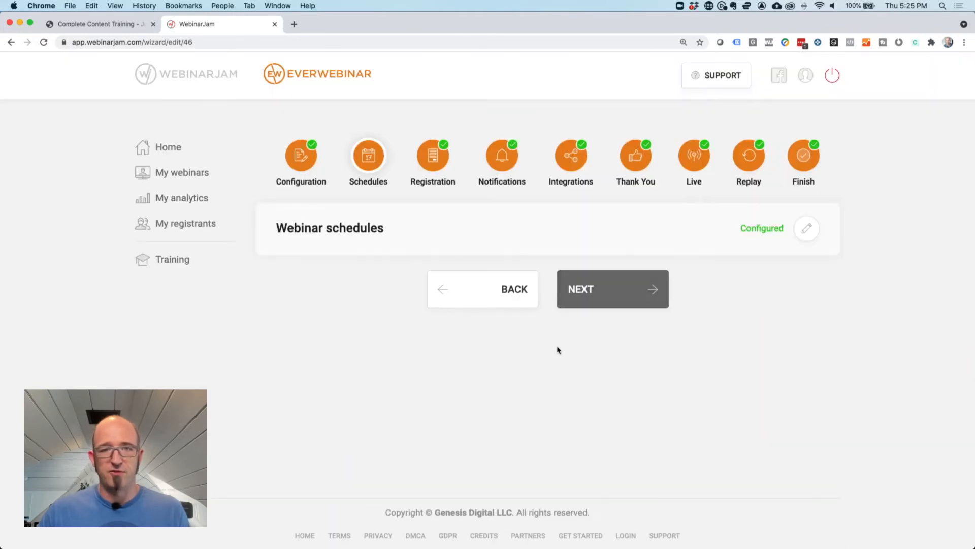
Browse the registration page design templates in the Registration stage, checking the landing page beforehand
{"action": "left_click", "coordinate": [447, 172]}
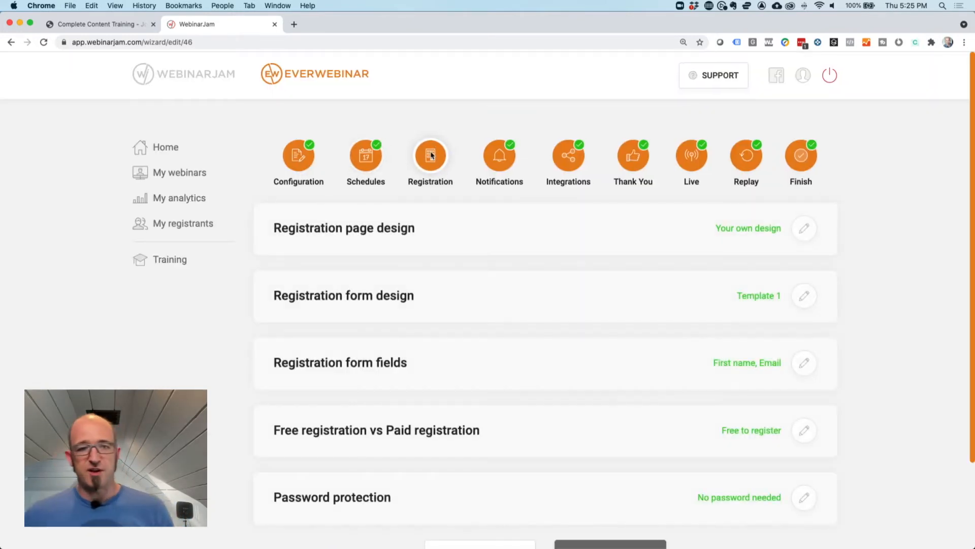
{"action": "left_click", "coordinate": [132, 24]}
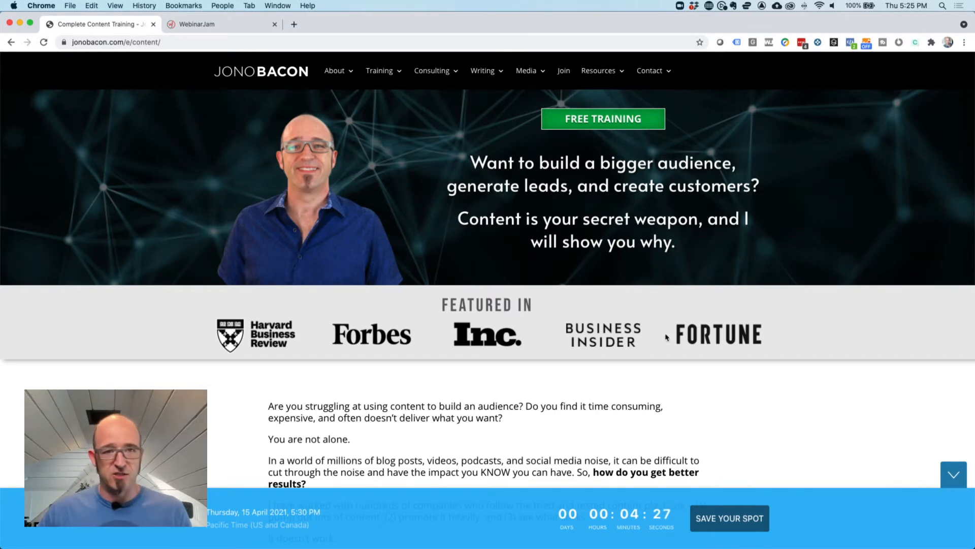
{"action": "left_click", "coordinate": [227, 28]}
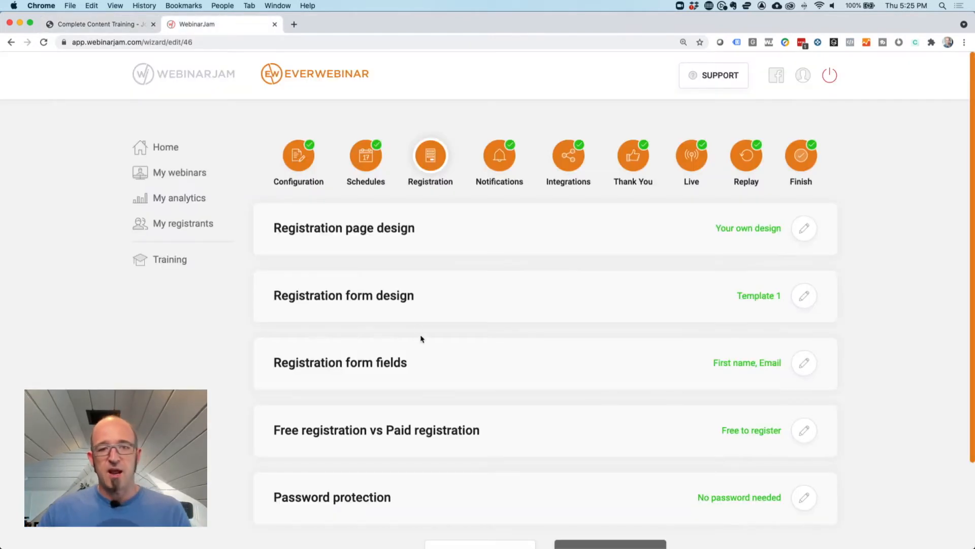
{"action": "left_click", "coordinate": [804, 229]}
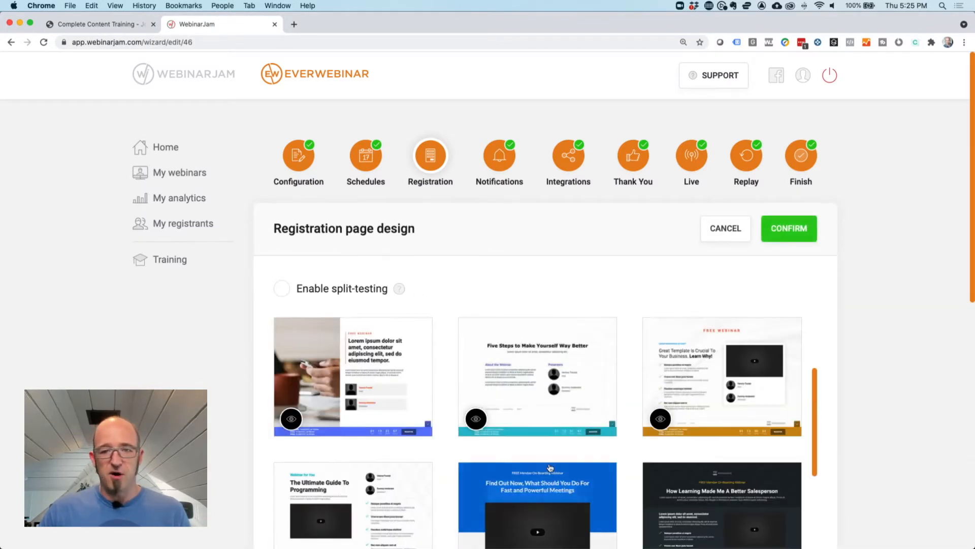
{"action": "scroll", "coordinate": [621, 431], "scroll_direction": "down", "scroll_amount": 10}
{"action": "scroll", "coordinate": [508, 421], "scroll_direction": "down", "scroll_amount": 3}
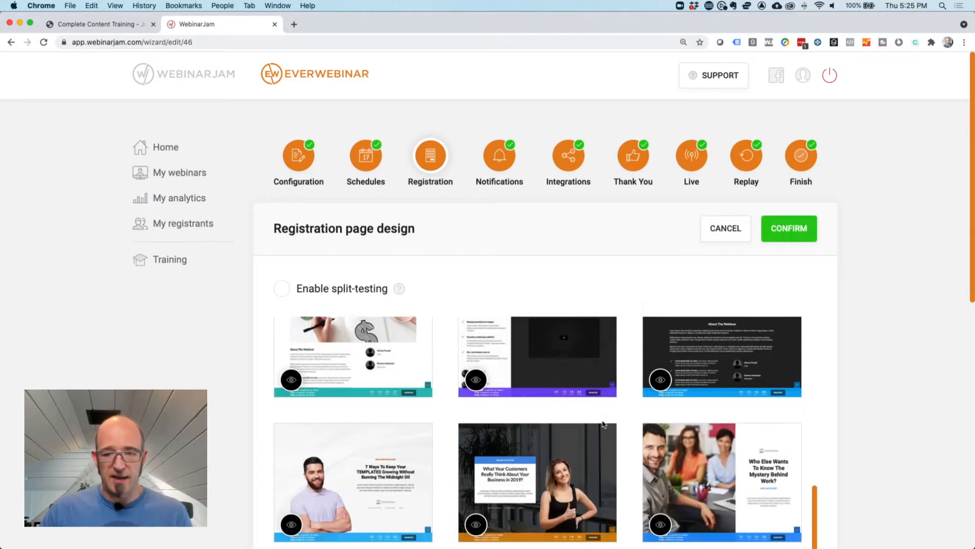
{"action": "scroll", "coordinate": [599, 423], "scroll_direction": "up", "scroll_amount": 15}
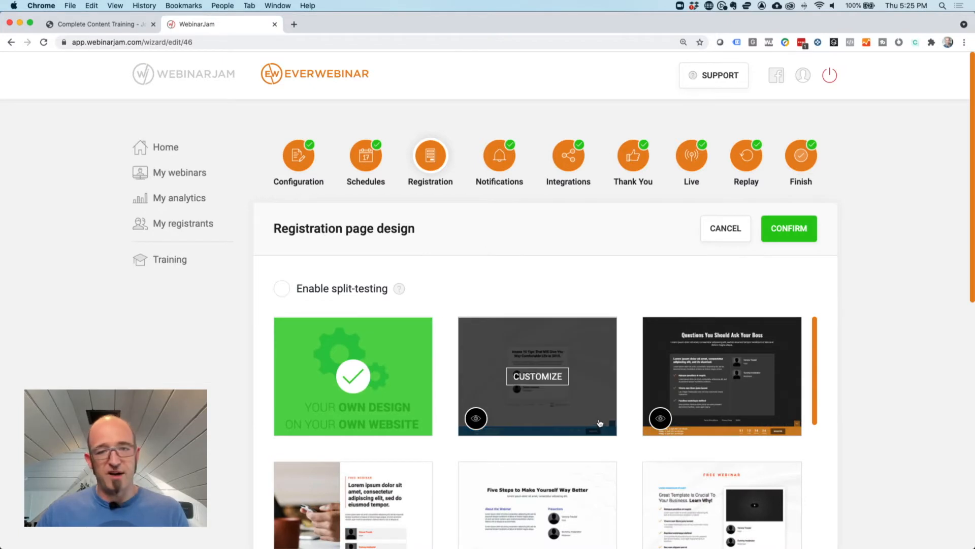
Review the own website URL under the own-design option, compare it with the landing page, and leave the registration page design without saving
{"action": "left_click", "coordinate": [357, 376]}
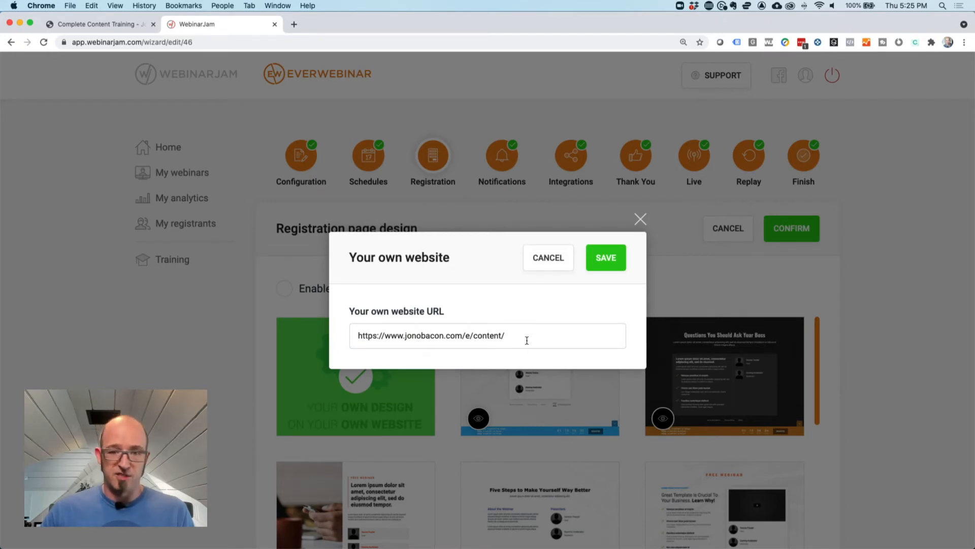
{"action": "left_click", "coordinate": [543, 254]}
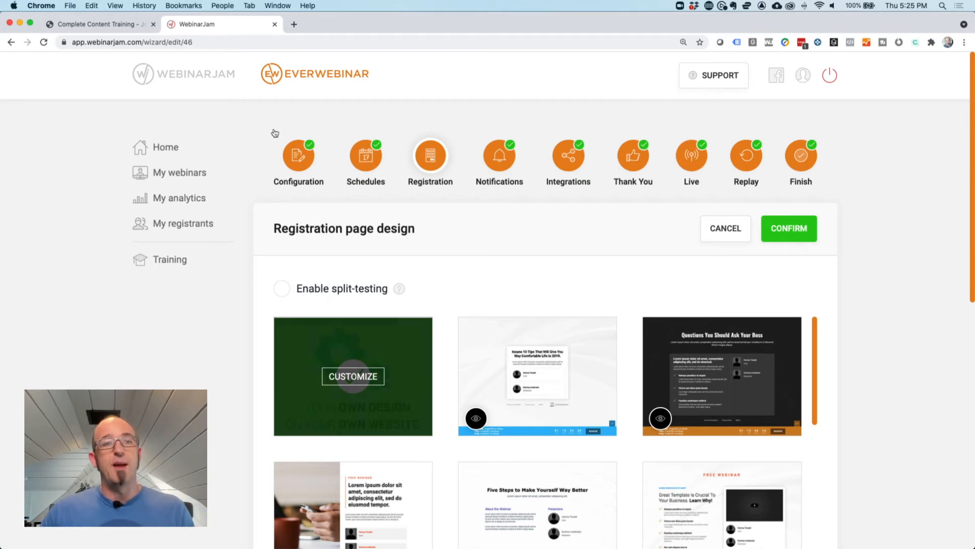
{"action": "left_click", "coordinate": [131, 25]}
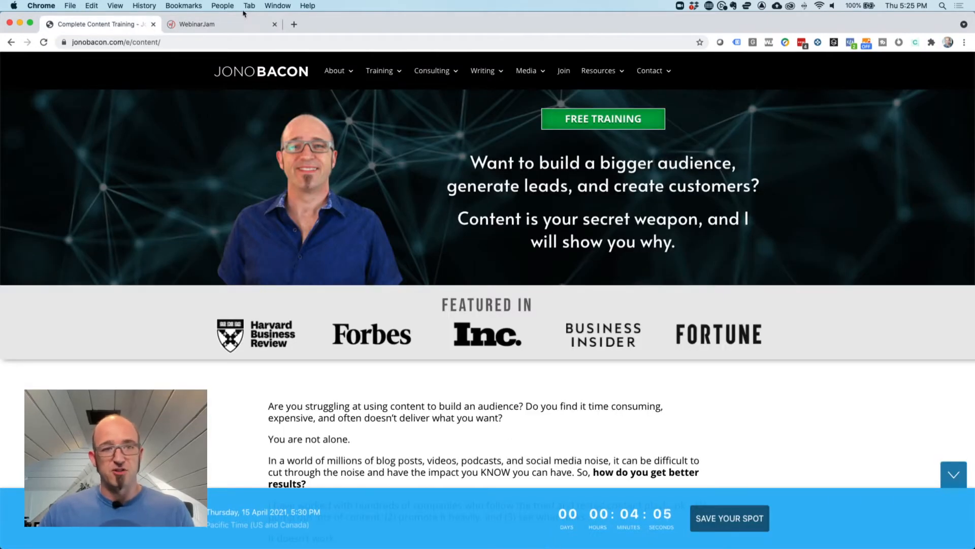
{"action": "left_click", "coordinate": [239, 25]}
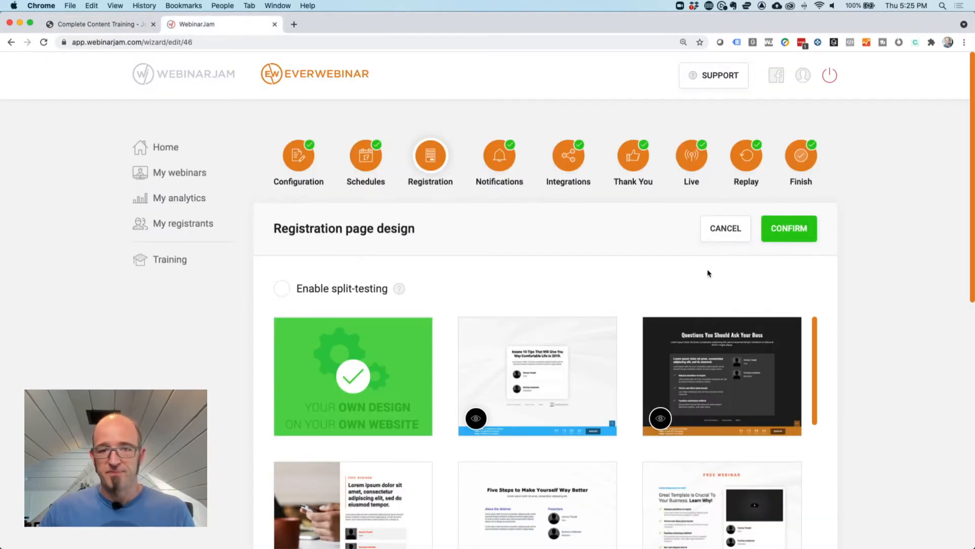
{"action": "scroll", "coordinate": [539, 404], "scroll_direction": "down", "scroll_amount": 3}
{"action": "scroll", "coordinate": [539, 403], "scroll_direction": "up", "scroll_amount": 3}
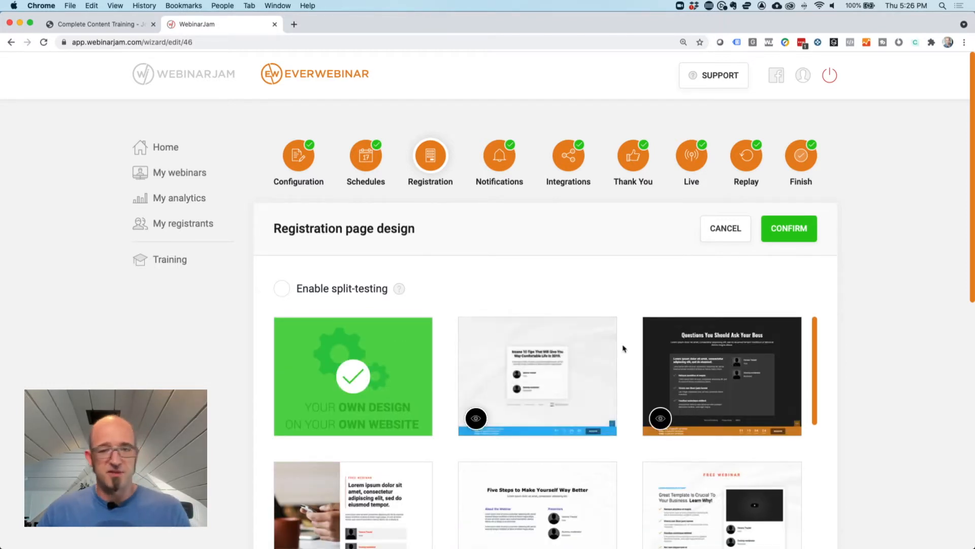
{"action": "left_click", "coordinate": [728, 228]}
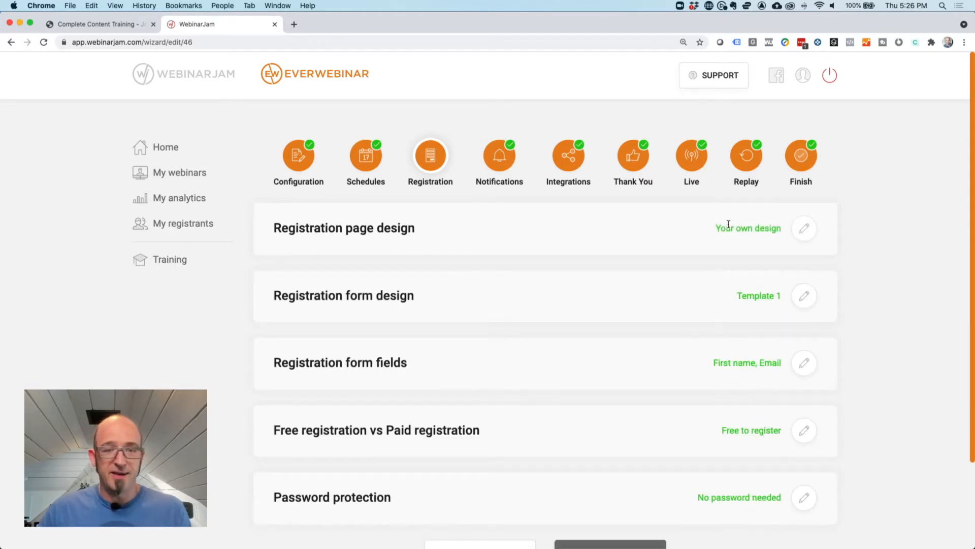
Review the registration form design templates and their colour variants, and leave without saving
{"action": "left_click", "coordinate": [804, 296]}
{"action": "scroll", "coordinate": [495, 313], "scroll_direction": "down", "scroll_amount": 5}
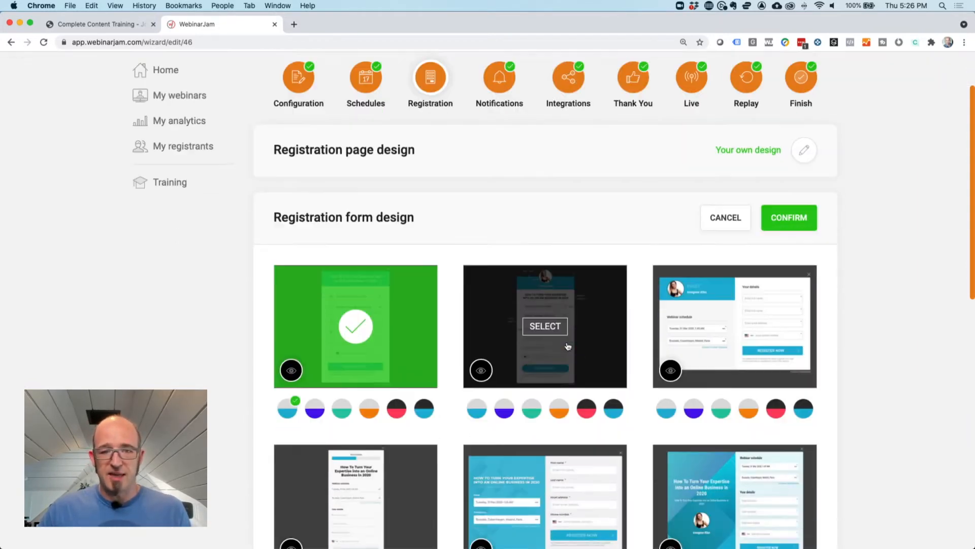
{"action": "scroll", "coordinate": [495, 314], "scroll_direction": "up", "scroll_amount": 1}
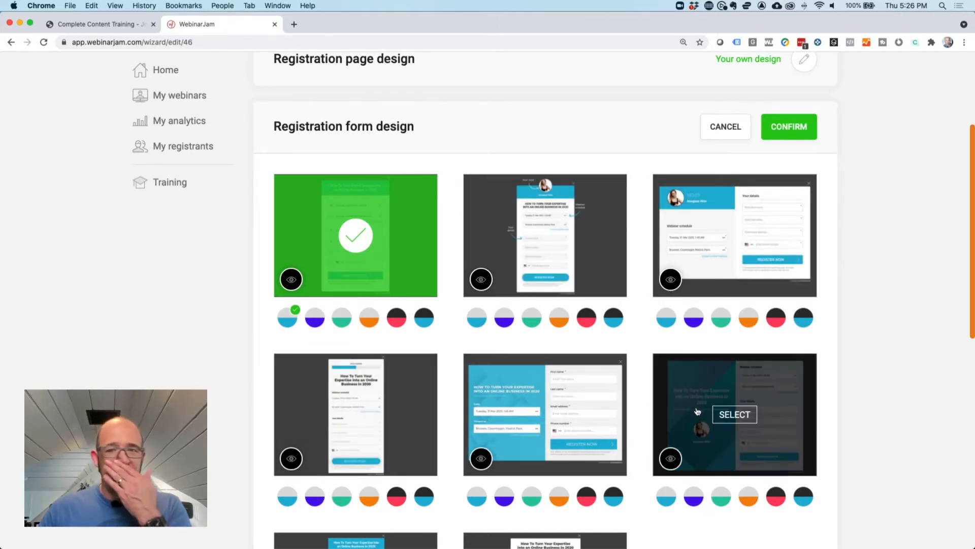
{"action": "scroll", "coordinate": [643, 393], "scroll_direction": "down", "scroll_amount": 3}
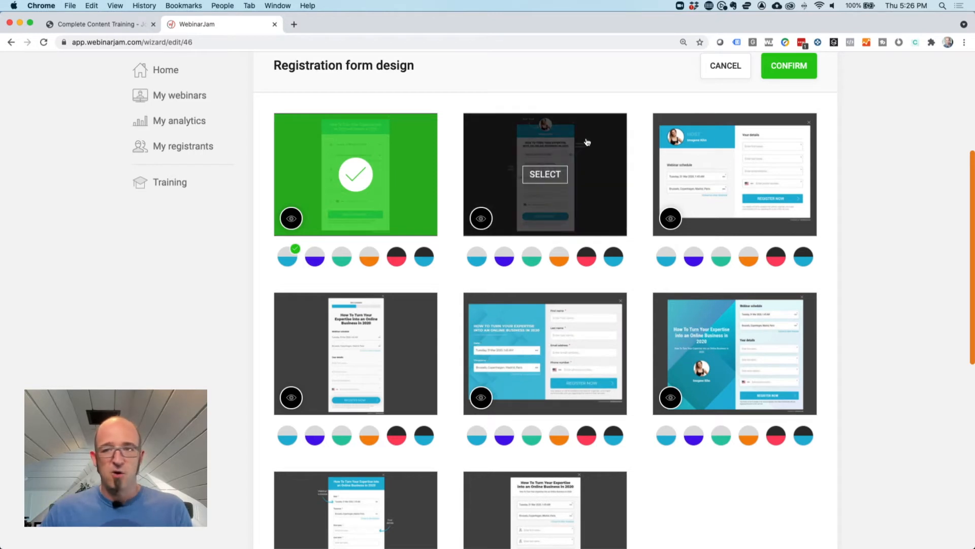
{"action": "left_click", "coordinate": [740, 71]}
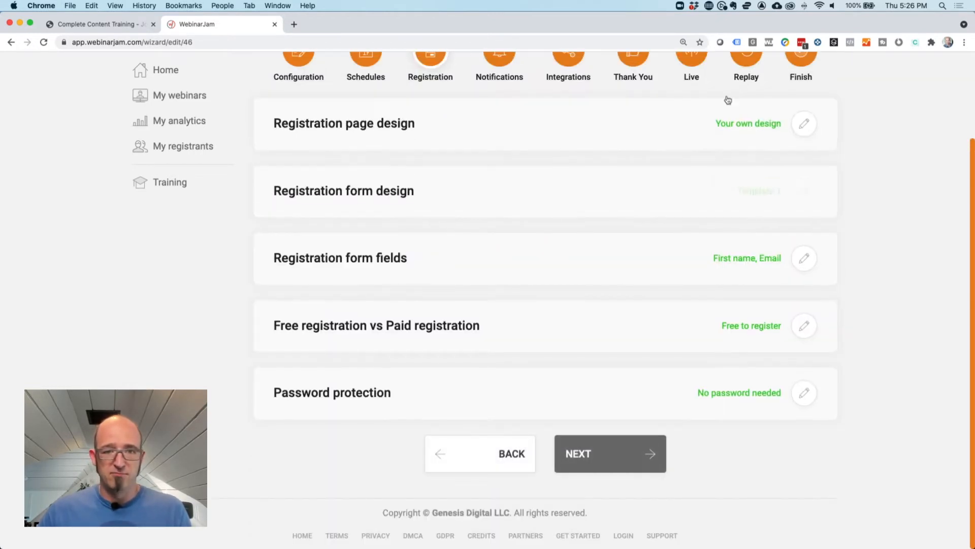
Review the registration form fields and the free versus paid registration options, leaving both sections without saving
{"action": "left_click", "coordinate": [804, 258]}
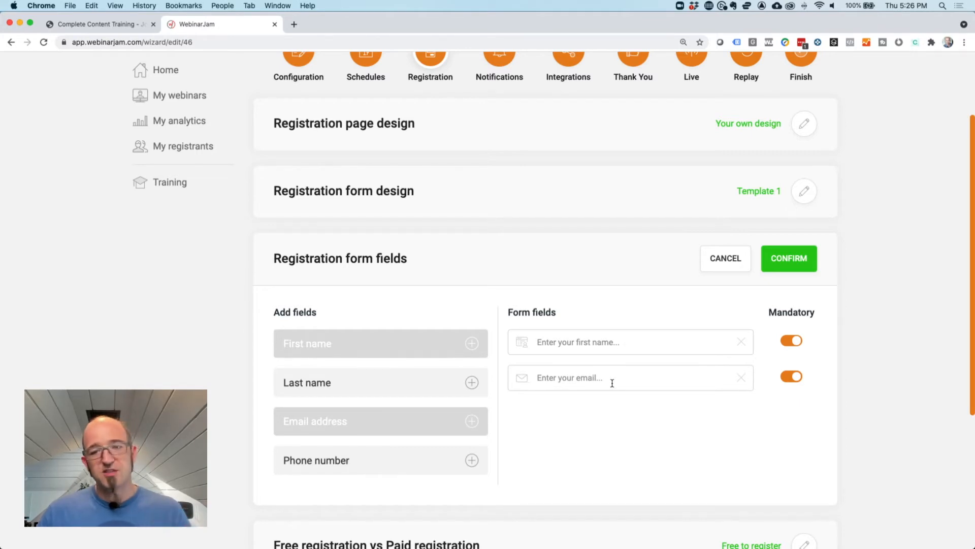
{"action": "left_click", "coordinate": [724, 259]}
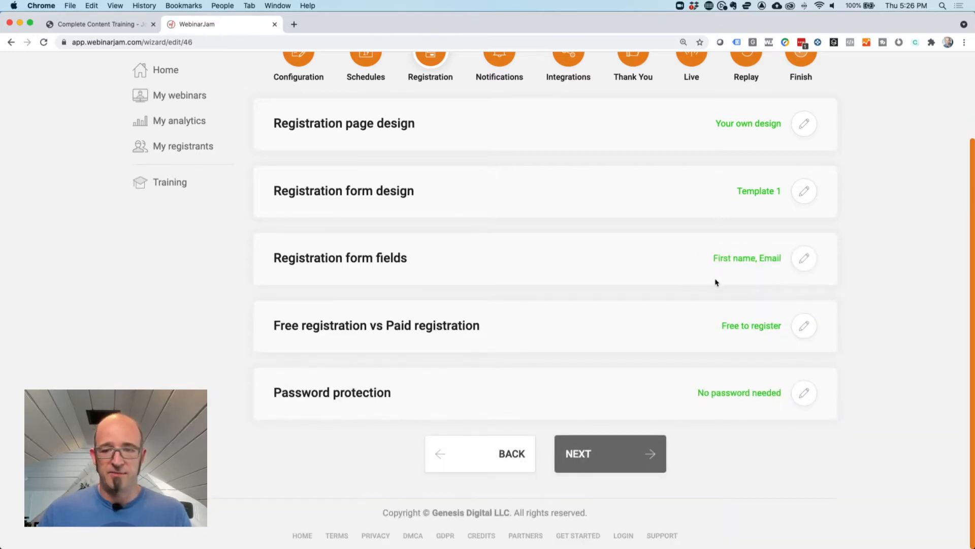
{"action": "left_click", "coordinate": [804, 325]}
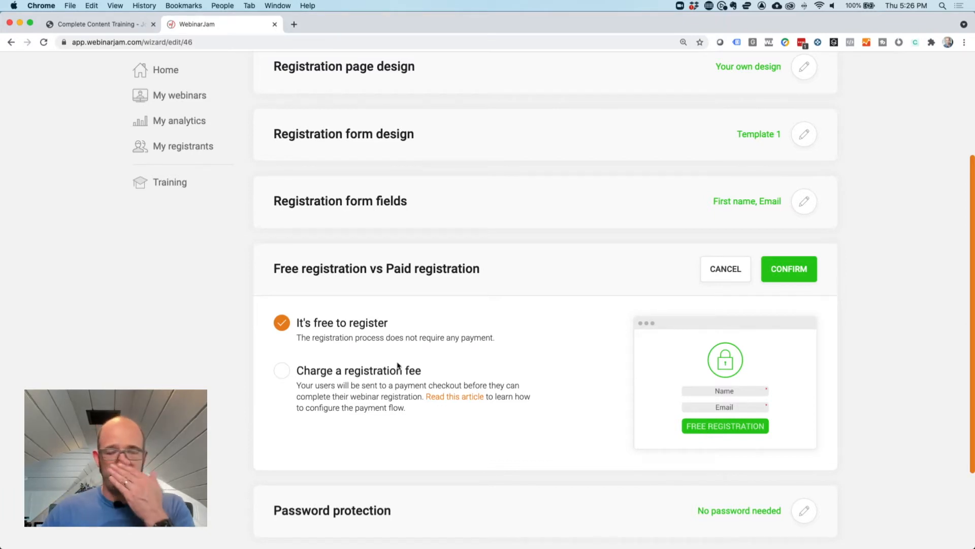
{"action": "left_click", "coordinate": [715, 277]}
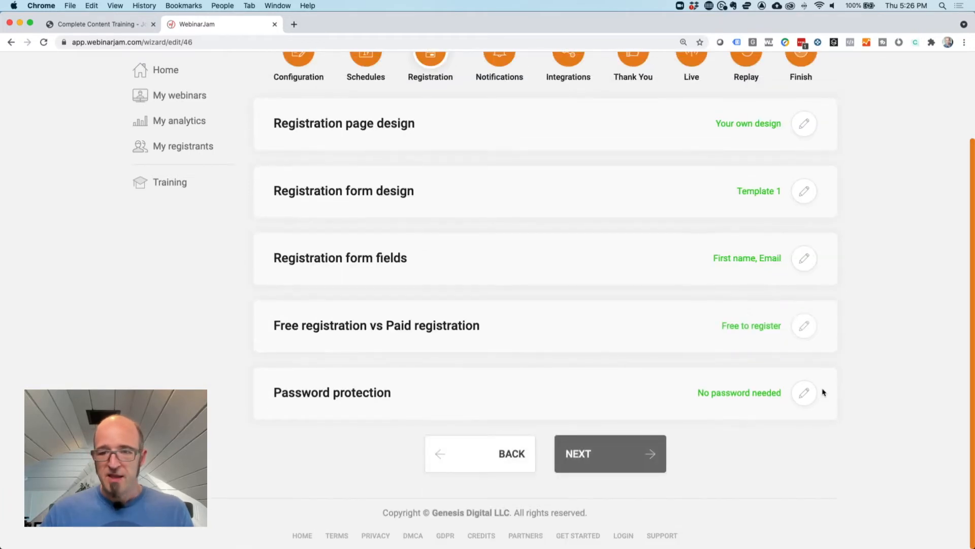
Review the webinar's password protection options and leave without saving
{"action": "left_click", "coordinate": [803, 392]}
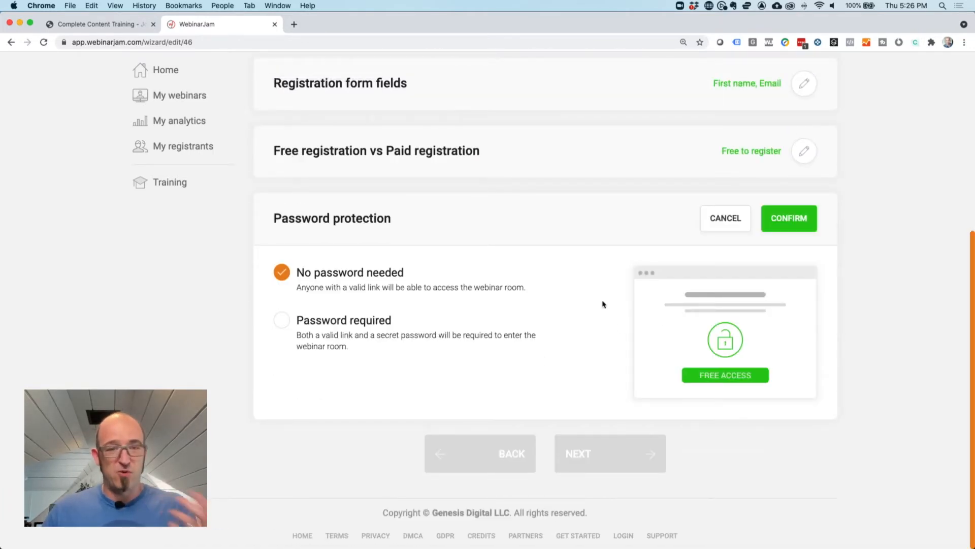
{"action": "left_click", "coordinate": [739, 218]}
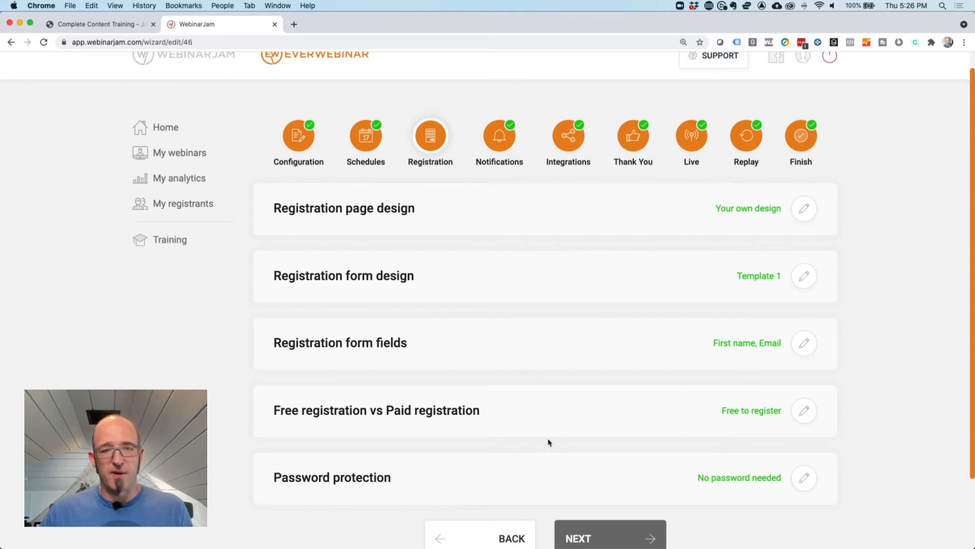
Examine the email gateway options in the Notifications stage, including the autoresponder integrations
{"action": "left_click", "coordinate": [504, 138]}
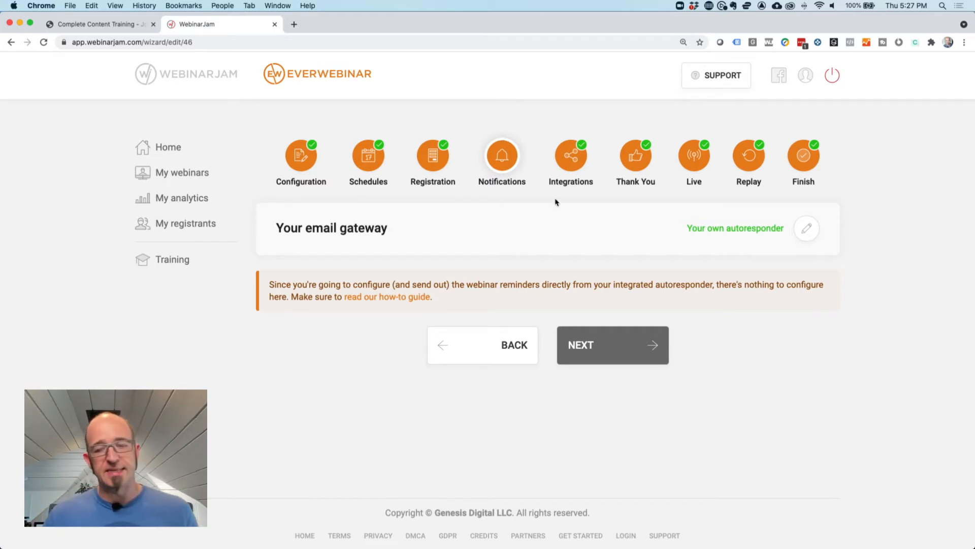
{"action": "left_click", "coordinate": [807, 228]}
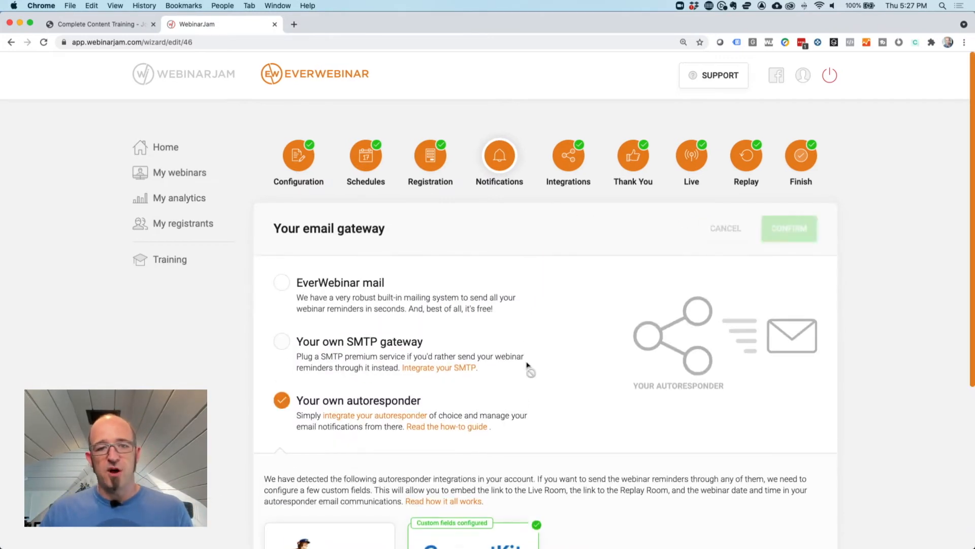
{"action": "scroll", "coordinate": [530, 369], "scroll_direction": "down", "scroll_amount": 5}
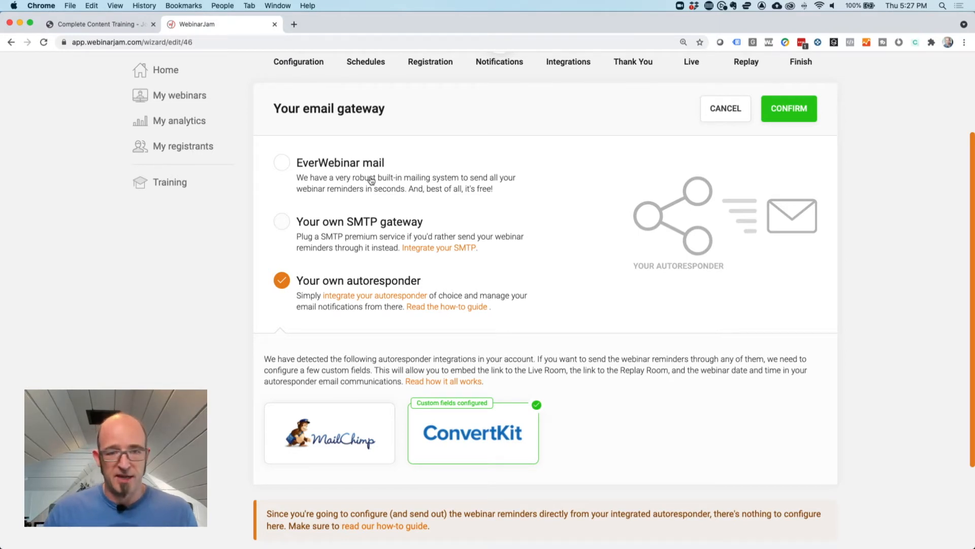
{"action": "scroll", "coordinate": [418, 322], "scroll_direction": "down", "scroll_amount": 3}
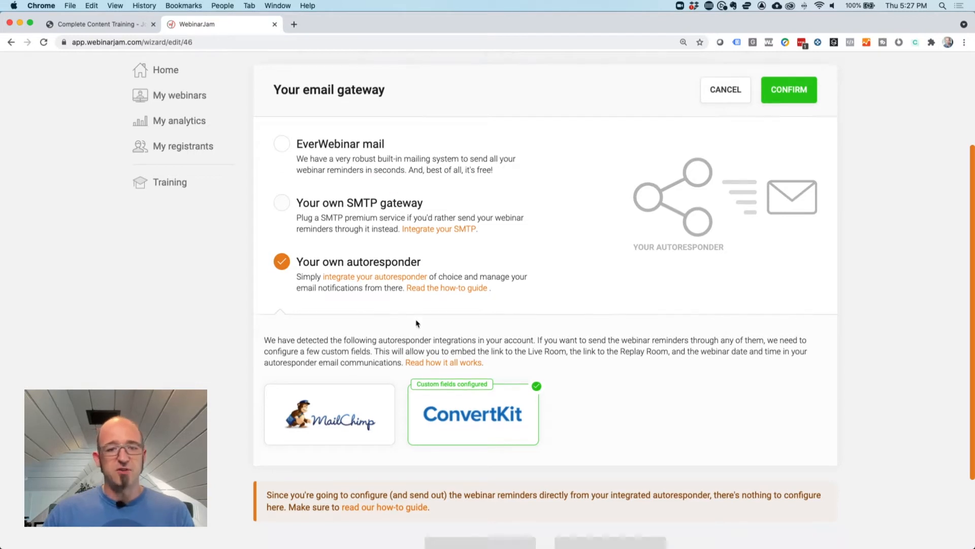
Review the ConvertKit custom field bindings, including the choices for the live room link, and close them without saving
{"action": "left_click", "coordinate": [448, 357]}
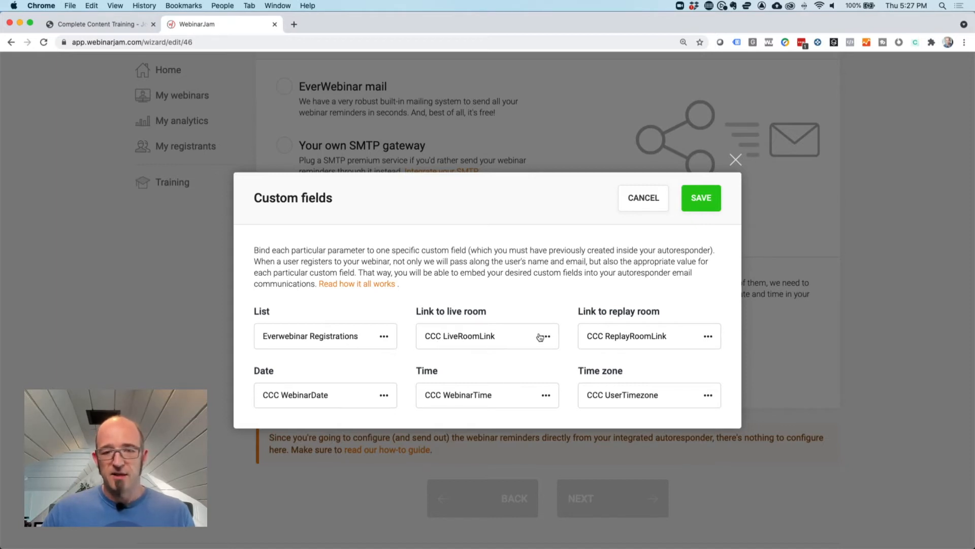
{"action": "left_click", "coordinate": [489, 338]}
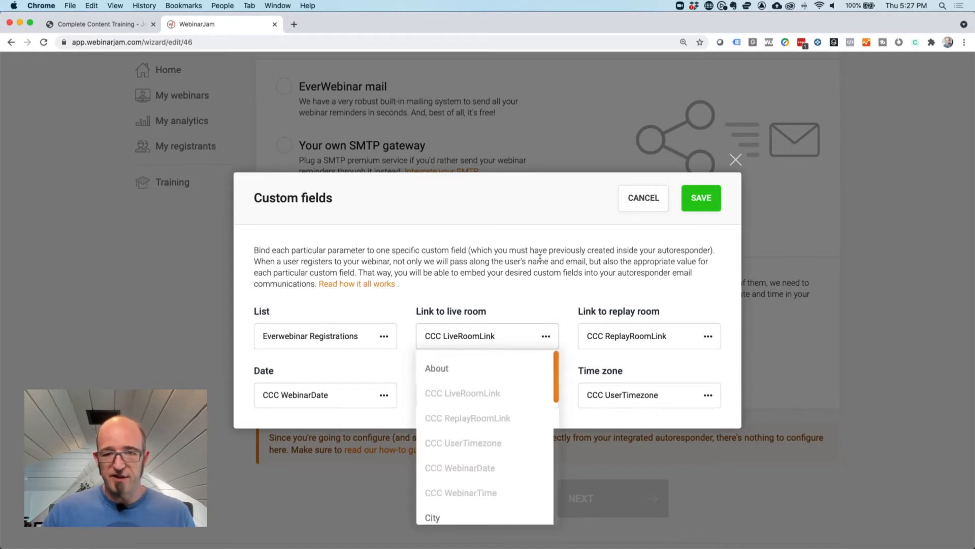
{"action": "left_click", "coordinate": [487, 356]}
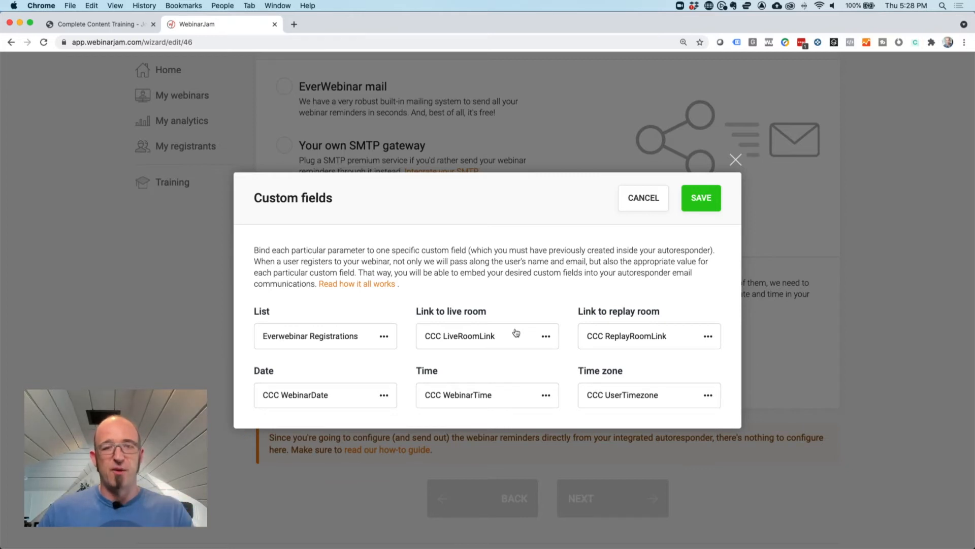
{"action": "left_click", "coordinate": [645, 198]}
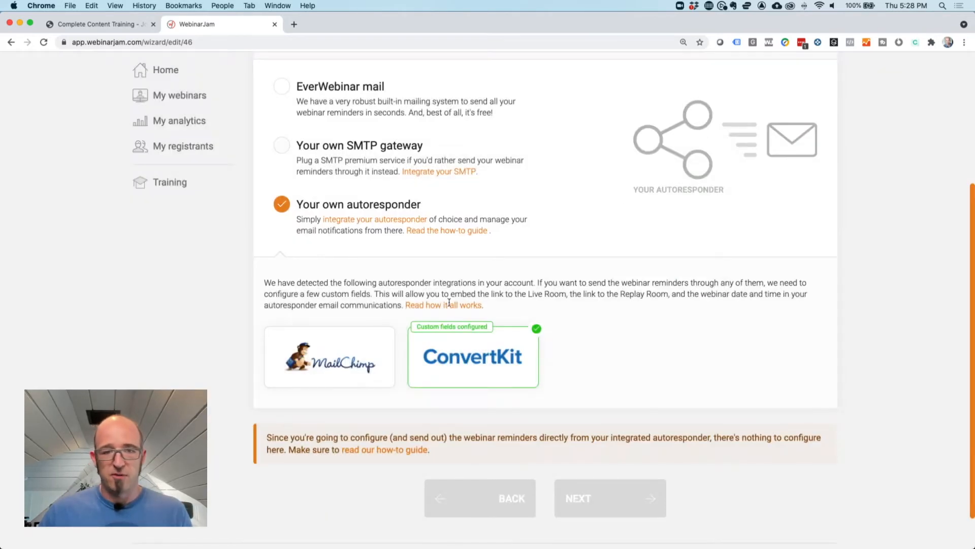
Try EverWebinar mail as the email gateway and leave the section without saving
{"action": "scroll", "coordinate": [421, 271], "scroll_direction": "up", "scroll_amount": 2}
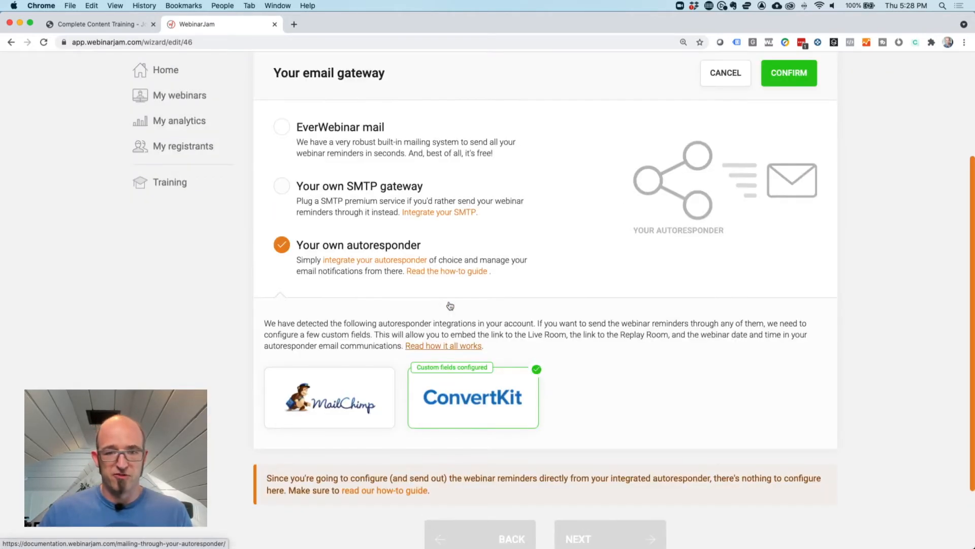
{"action": "left_click", "coordinate": [282, 127]}
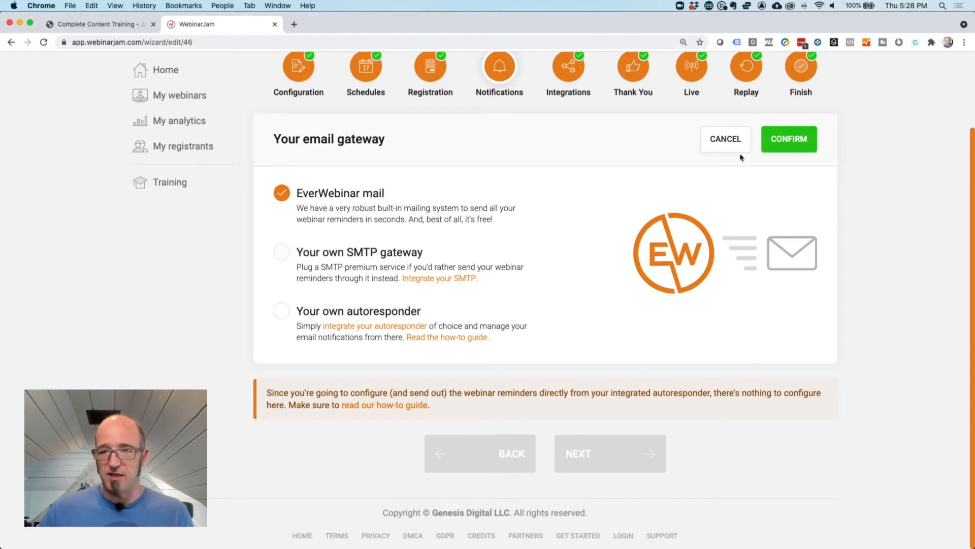
{"action": "left_click", "coordinate": [741, 137]}
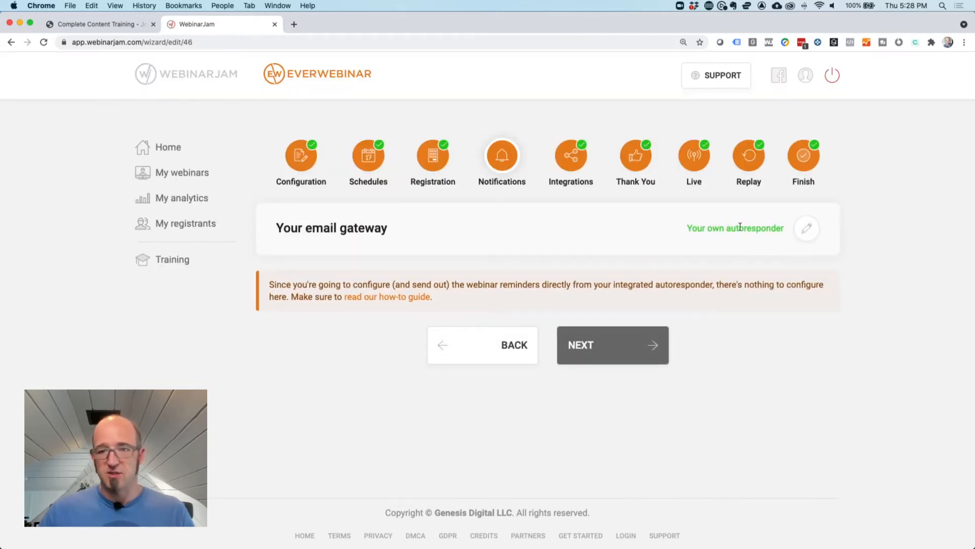
Open the ConvertKit integration rules from the email autoresponder section of the Integrations stage
{"action": "left_click", "coordinate": [574, 154]}
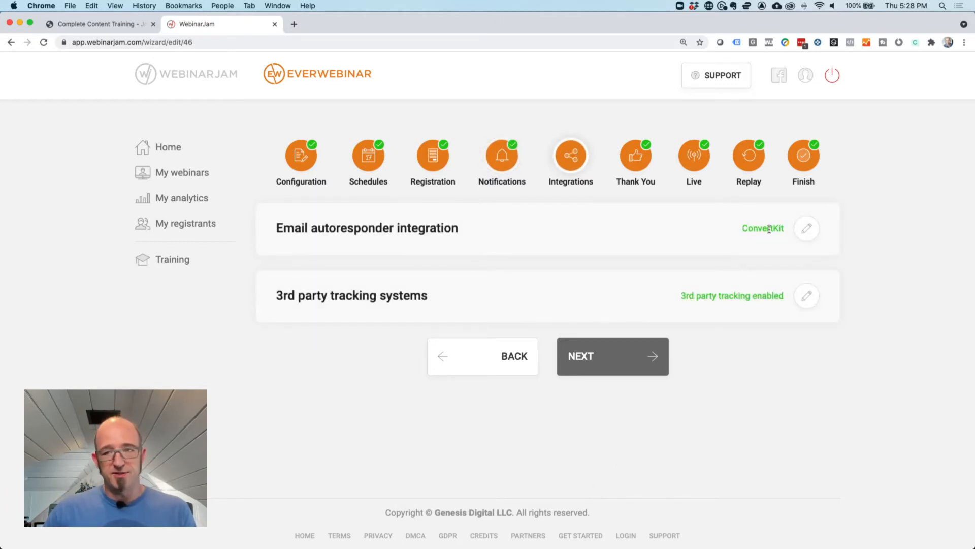
{"action": "left_click", "coordinate": [798, 231]}
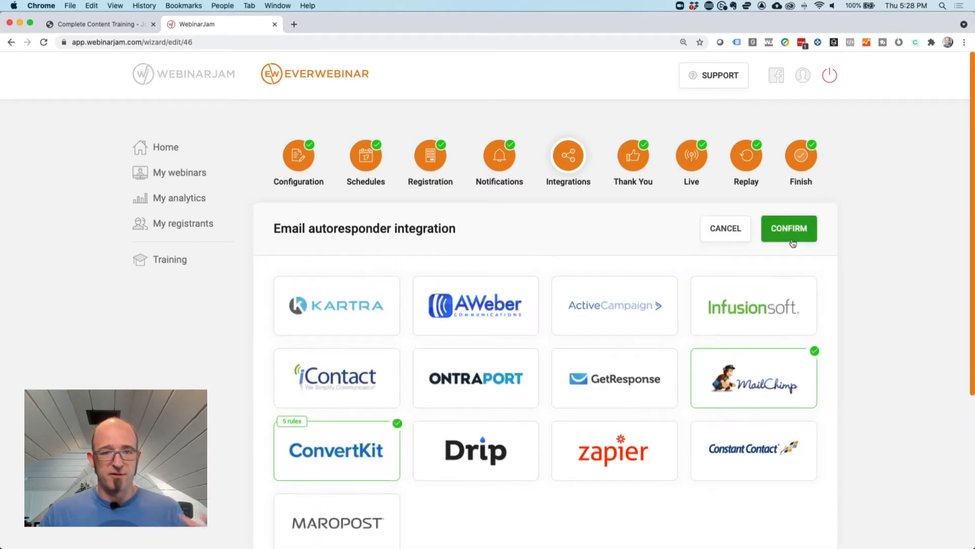
{"action": "mouse_move", "coordinate": [583, 461]}
{"action": "scroll", "coordinate": [583, 460], "scroll_direction": "down", "scroll_amount": 5}
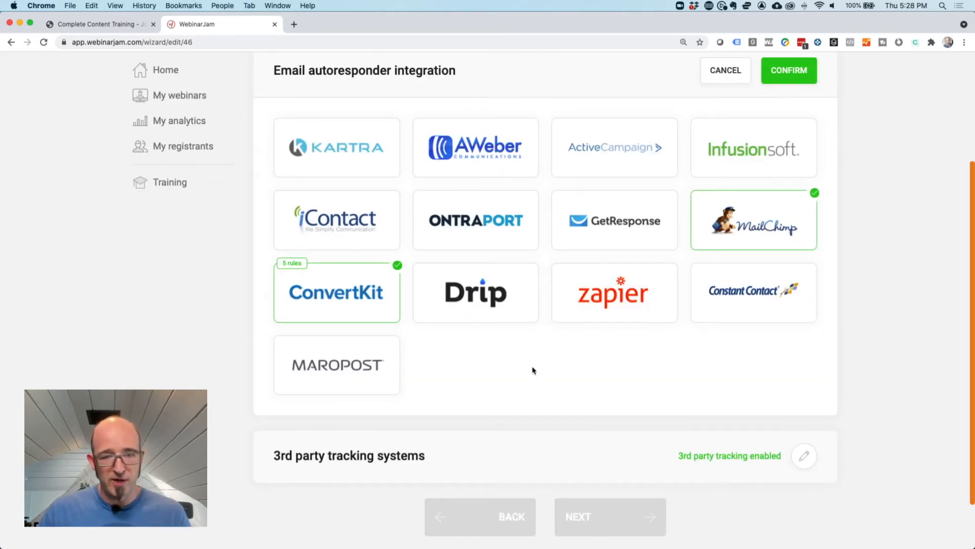
{"action": "mouse_move", "coordinate": [379, 317]}
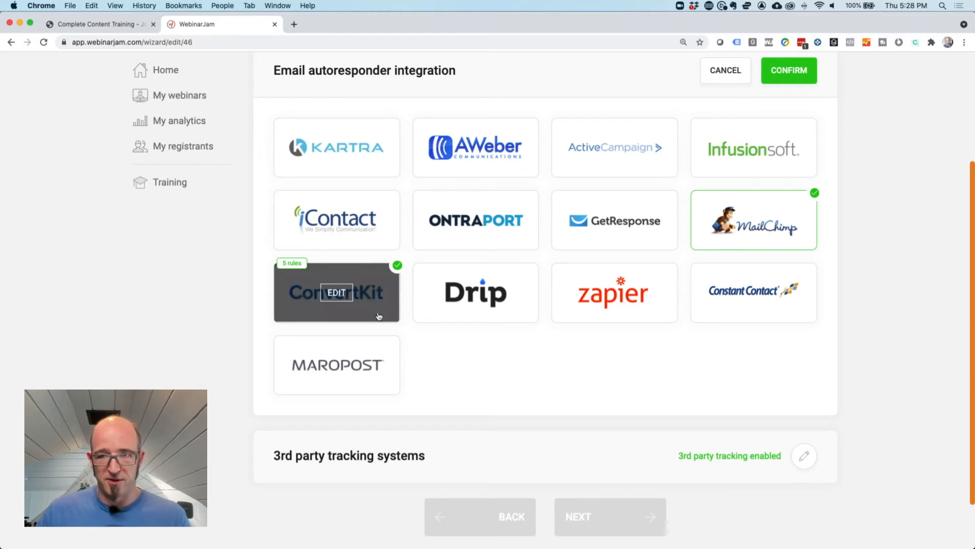
{"action": "left_click", "coordinate": [337, 292]}
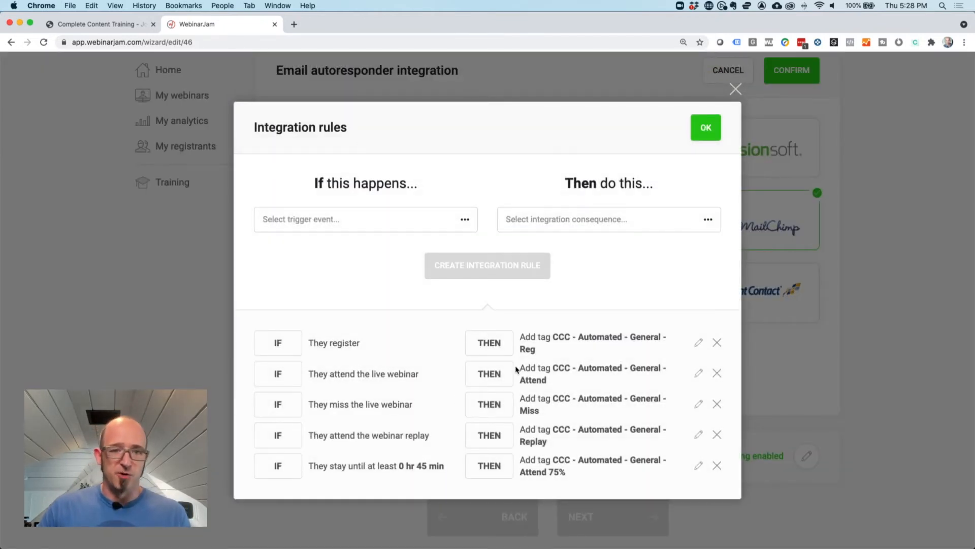
Check the available trigger events and consequences for a new integration rule without choosing any
{"action": "left_click", "coordinate": [375, 216]}
{"action": "left_click", "coordinate": [447, 175]}
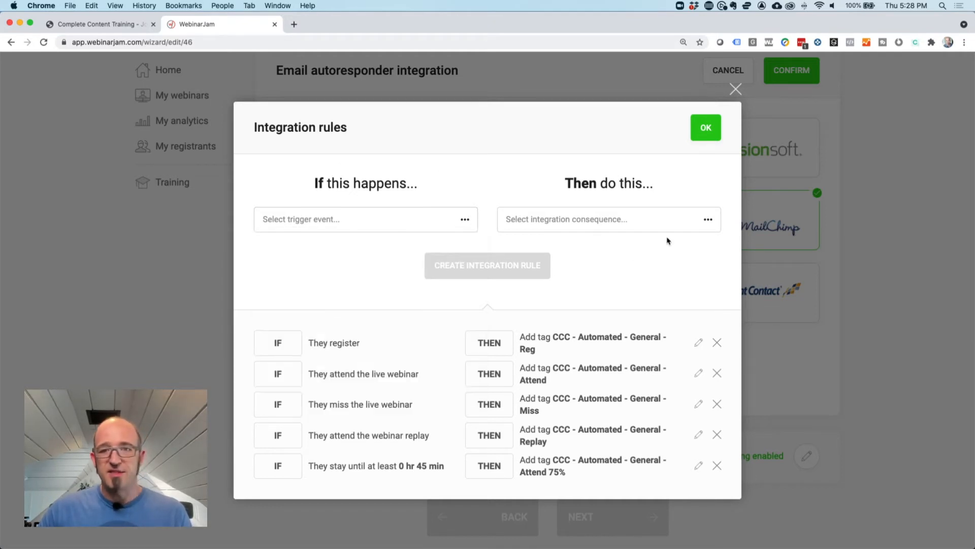
{"action": "left_click", "coordinate": [661, 223]}
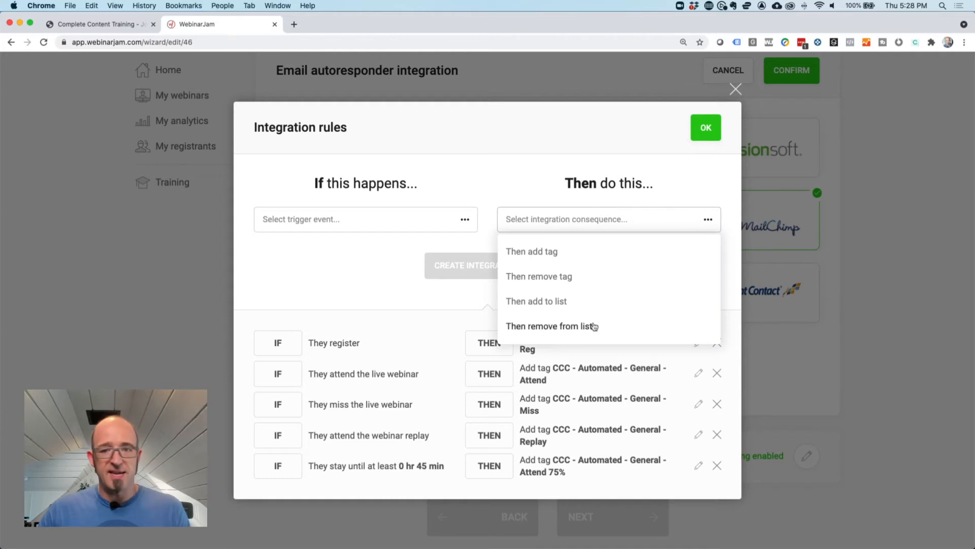
{"action": "left_click", "coordinate": [525, 139]}
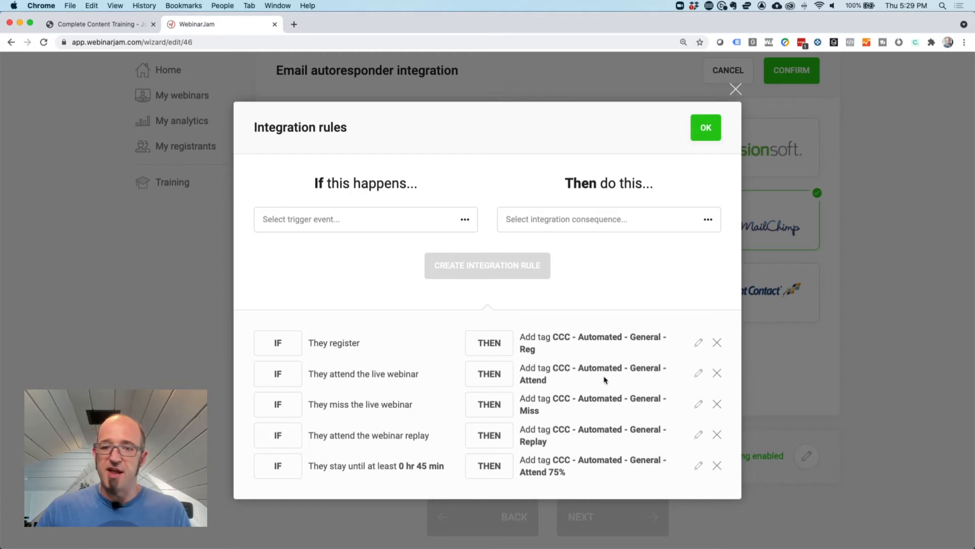
Review the tags assigned by the existing registration, attendance, miss and stay-duration rules, and leave the autoresponder integration without saving
{"action": "left_click_drag", "start_coordinate": [552, 337], "coordinate": [662, 338]}
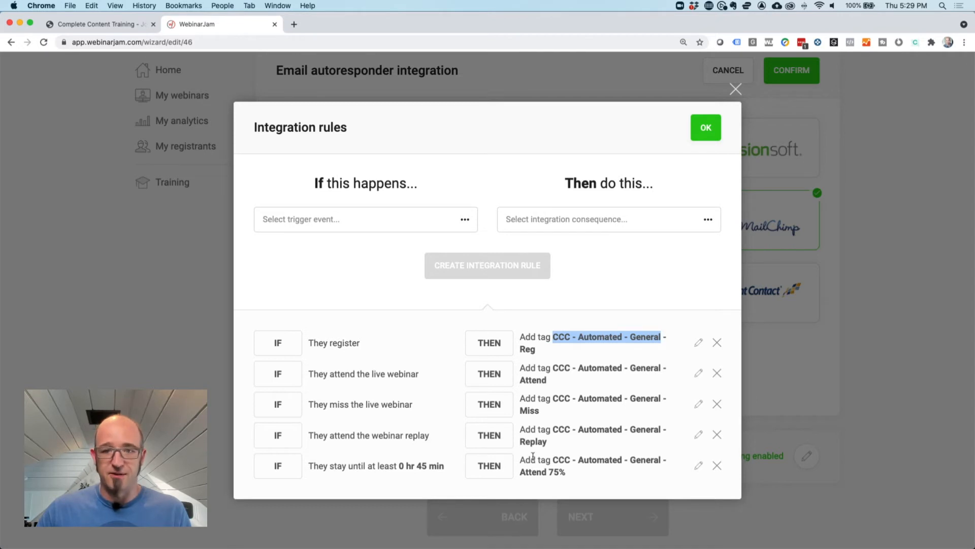
{"action": "left_click", "coordinate": [537, 388]}
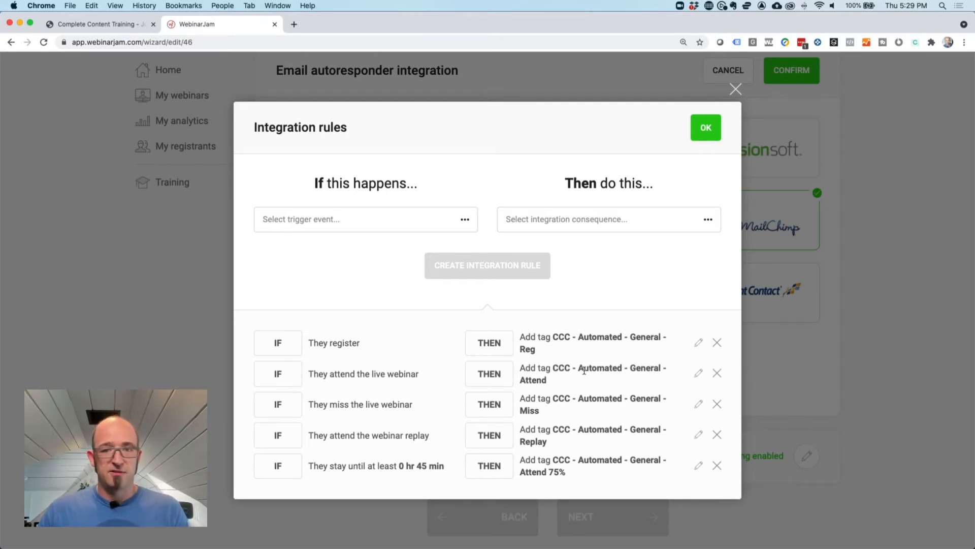
{"action": "double_click", "coordinate": [535, 380]}
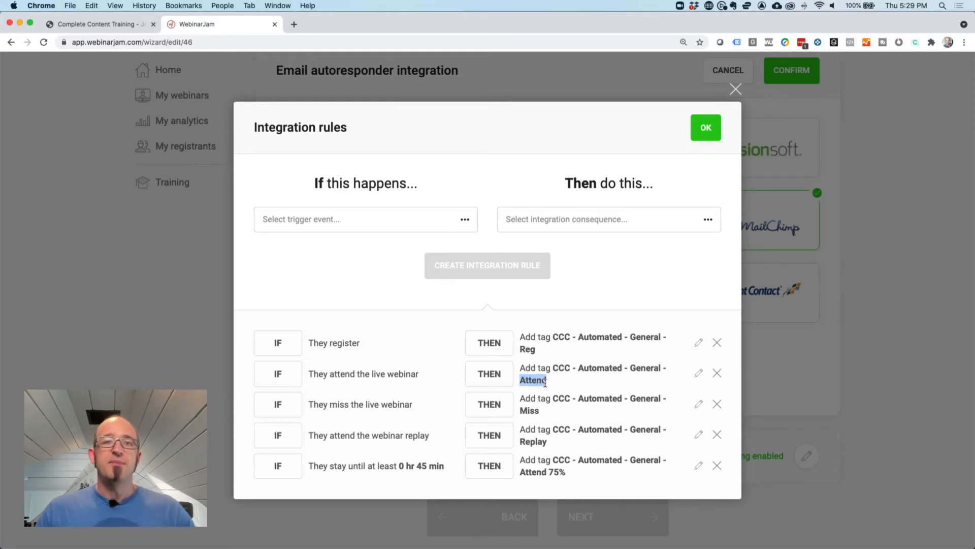
{"action": "double_click", "coordinate": [535, 409]}
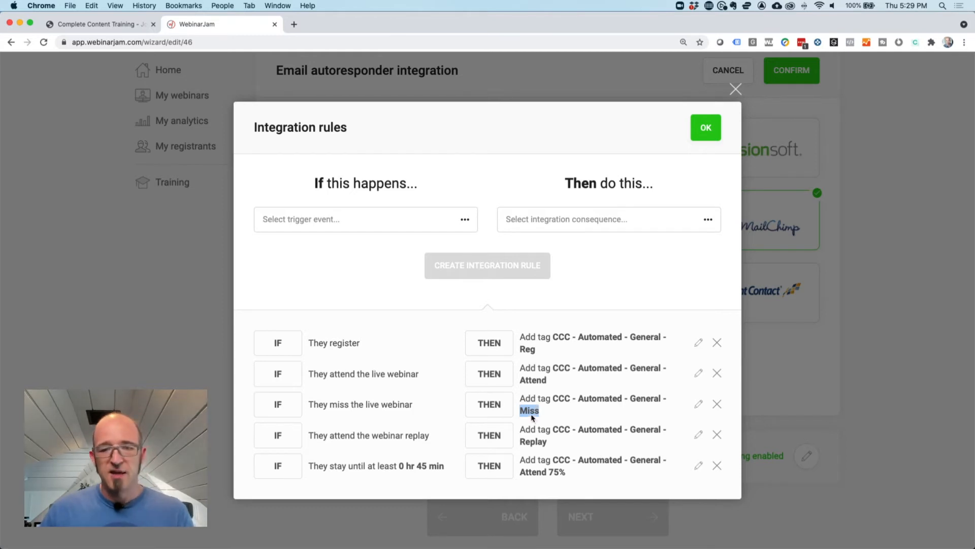
{"action": "left_click", "coordinate": [531, 411]}
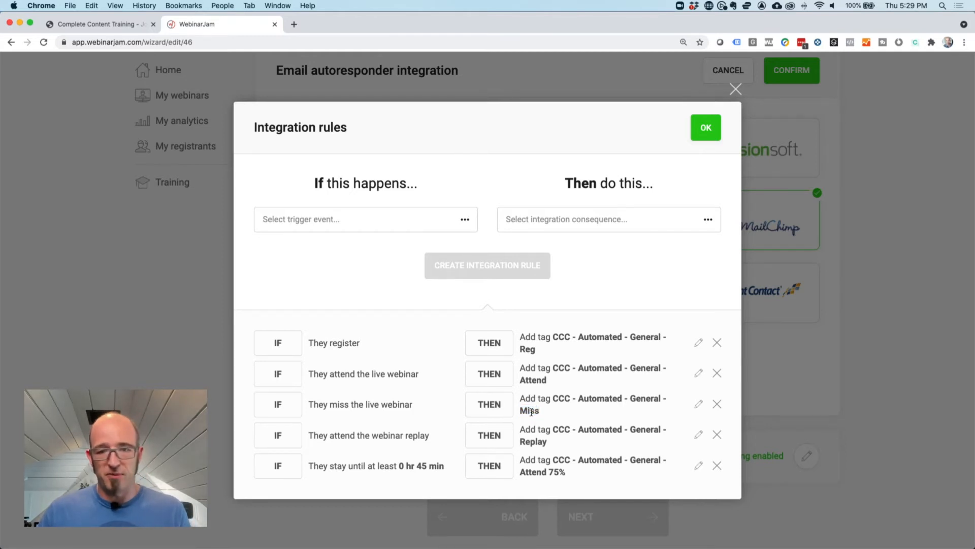
{"action": "triple_click", "coordinate": [531, 411]}
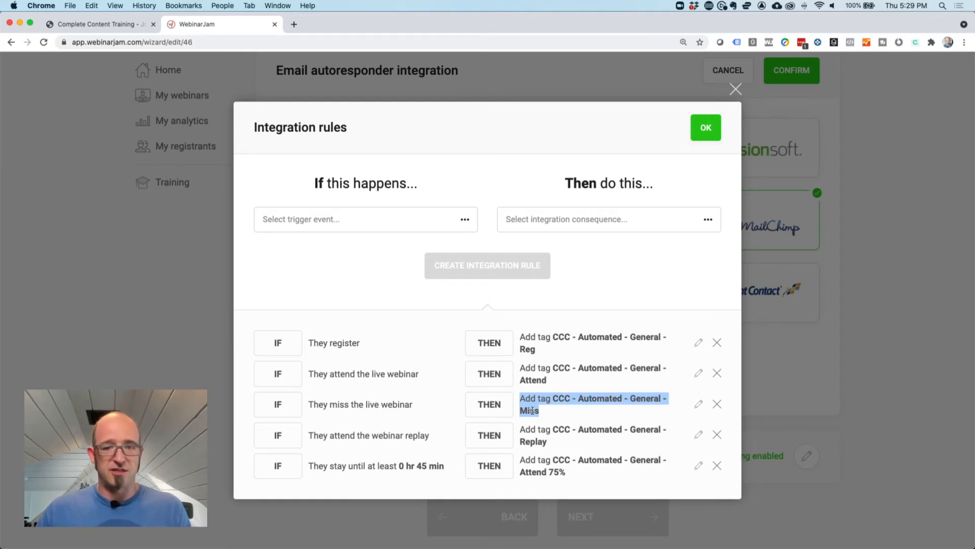
{"action": "left_click", "coordinate": [532, 412]}
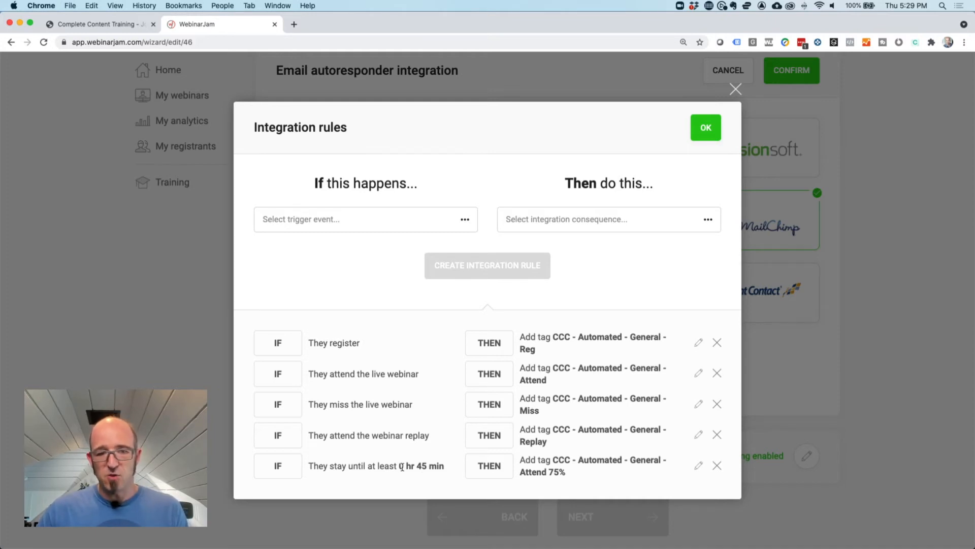
{"action": "left_click_drag", "start_coordinate": [401, 466], "coordinate": [449, 467]}
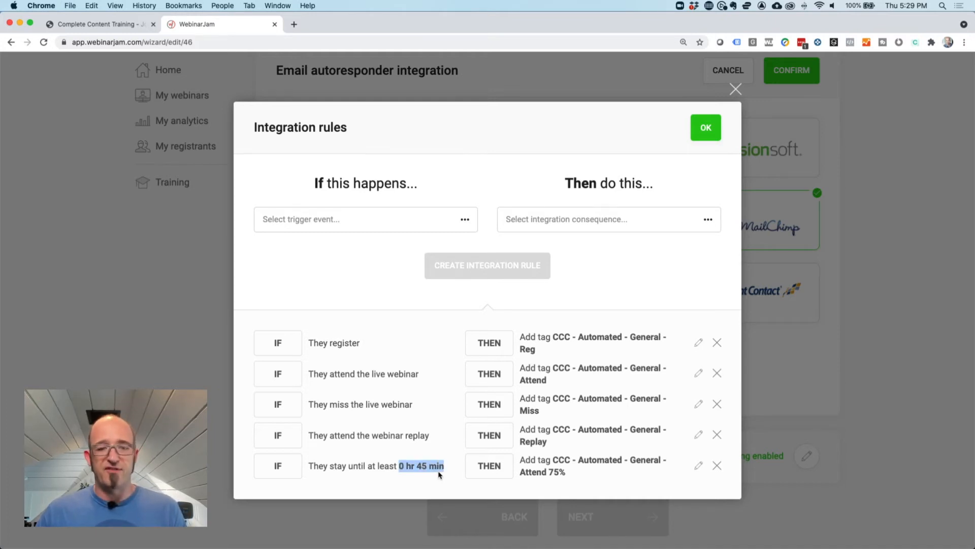
{"action": "triple_click", "coordinate": [547, 473]}
{"action": "left_click", "coordinate": [576, 494]}
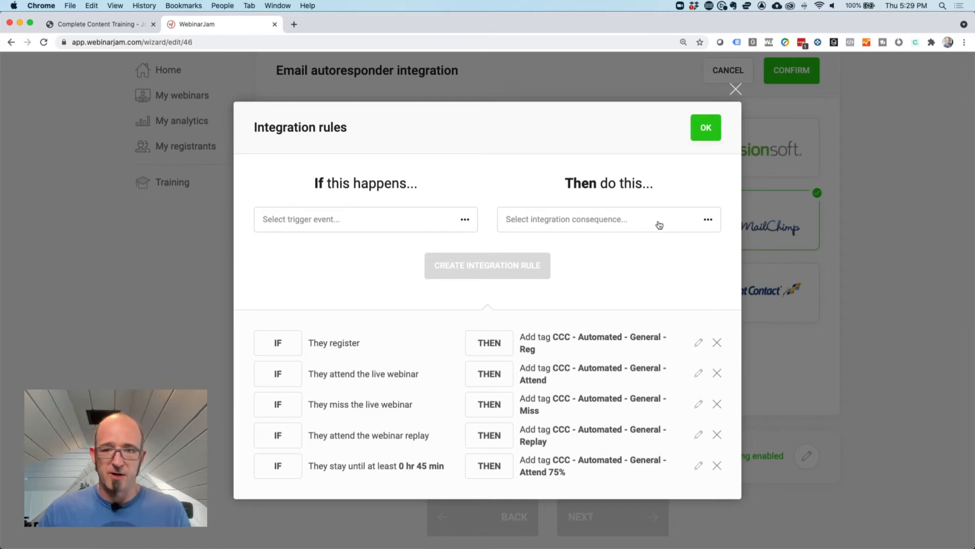
{"action": "left_click", "coordinate": [736, 90]}
{"action": "left_click", "coordinate": [725, 77]}
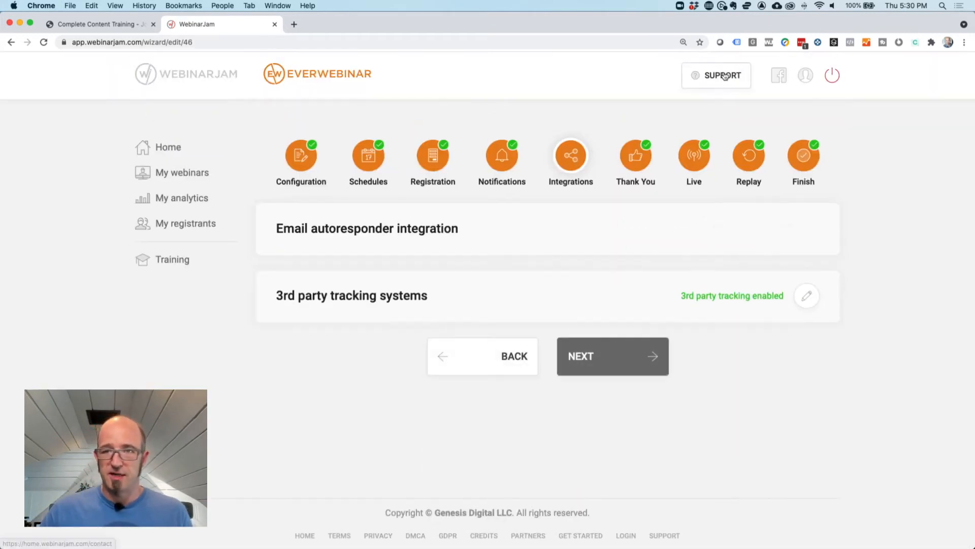
Examine the 3rd party tracking codes for the registration, thank you, live room and replay pages, and leave without saving
{"action": "left_click", "coordinate": [809, 296]}
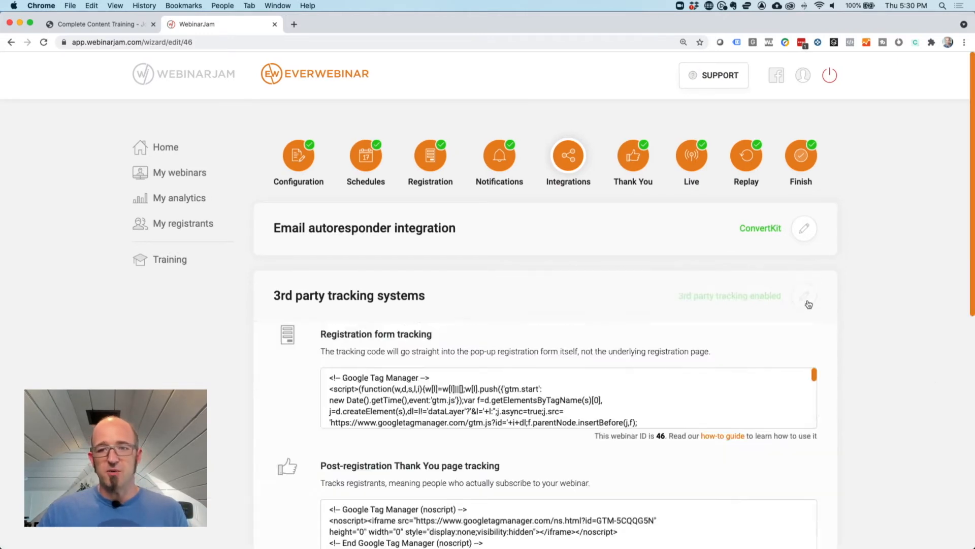
{"action": "scroll", "coordinate": [864, 371], "scroll_direction": "down", "scroll_amount": 3}
{"action": "scroll", "coordinate": [863, 372], "scroll_direction": "down", "scroll_amount": 8}
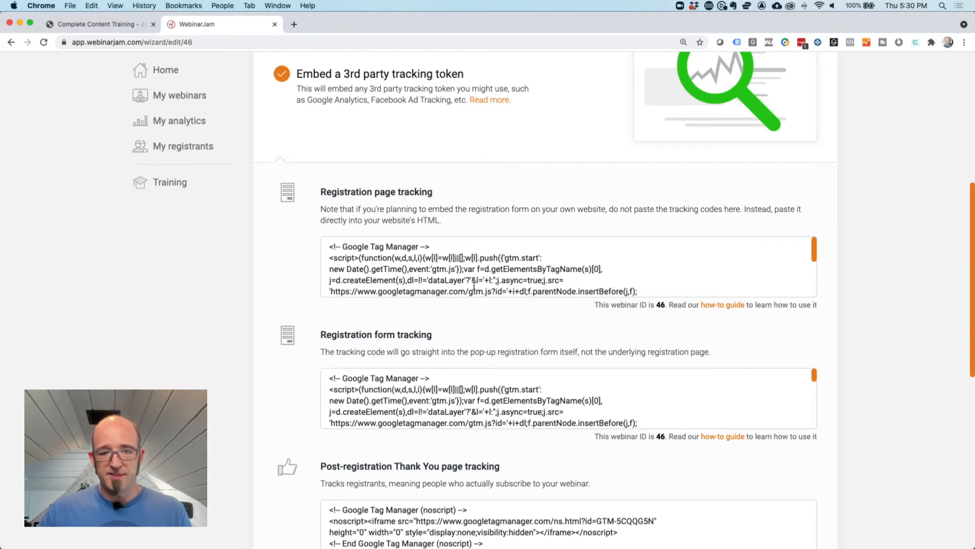
{"action": "scroll", "coordinate": [474, 284], "scroll_direction": "down", "scroll_amount": 3}
{"action": "scroll", "coordinate": [472, 287], "scroll_direction": "up", "scroll_amount": 3}
{"action": "scroll", "coordinate": [457, 315], "scroll_direction": "up", "scroll_amount": 10}
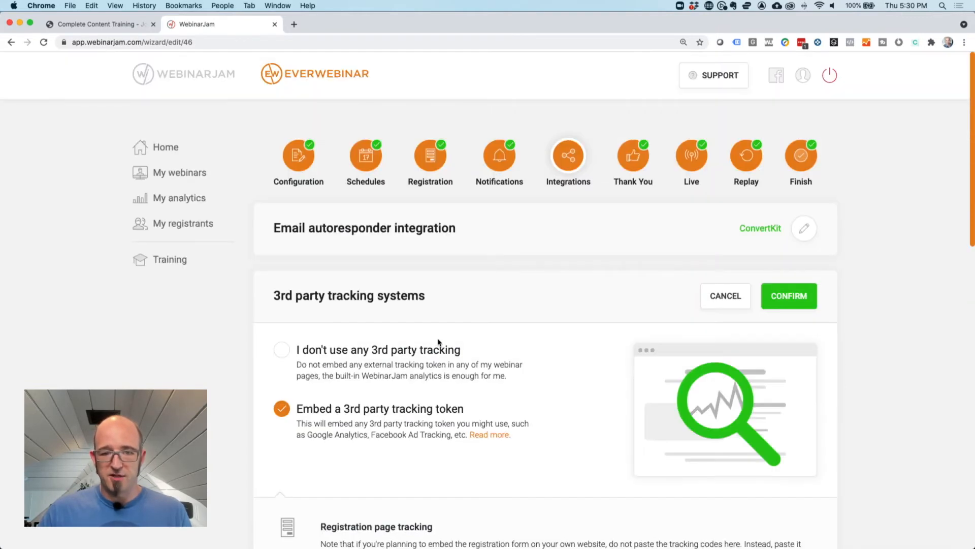
{"action": "scroll", "coordinate": [243, 392], "scroll_direction": "down", "scroll_amount": 12}
{"action": "scroll", "coordinate": [451, 234], "scroll_direction": "down", "scroll_amount": 5}
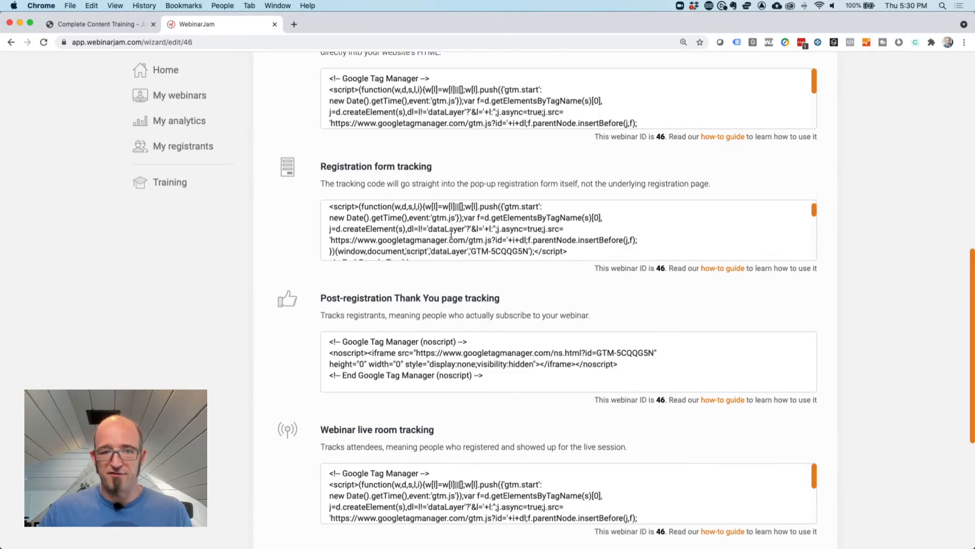
{"action": "scroll", "coordinate": [451, 234], "scroll_direction": "up", "scroll_amount": 5}
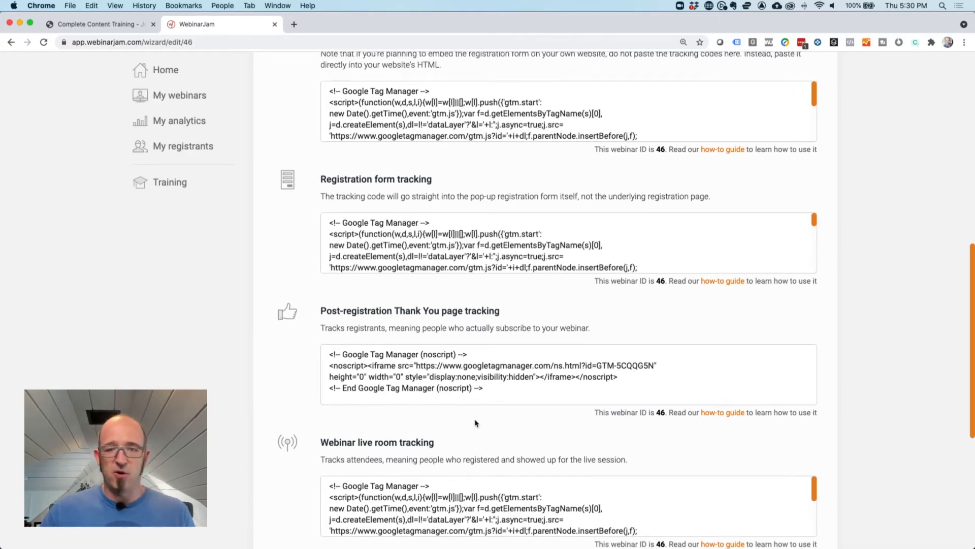
{"action": "scroll", "coordinate": [447, 447], "scroll_direction": "down", "scroll_amount": 5}
{"action": "scroll", "coordinate": [475, 420], "scroll_direction": "down", "scroll_amount": 2}
{"action": "scroll", "coordinate": [475, 421], "scroll_direction": "up", "scroll_amount": 2}
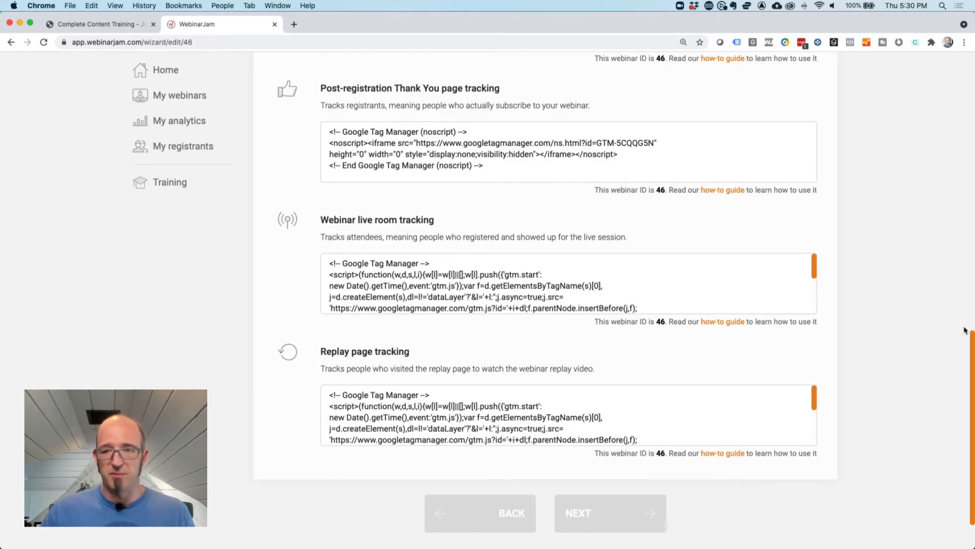
{"action": "scroll", "coordinate": [940, 340], "scroll_direction": "up", "scroll_amount": 15}
{"action": "left_click", "coordinate": [727, 297]}
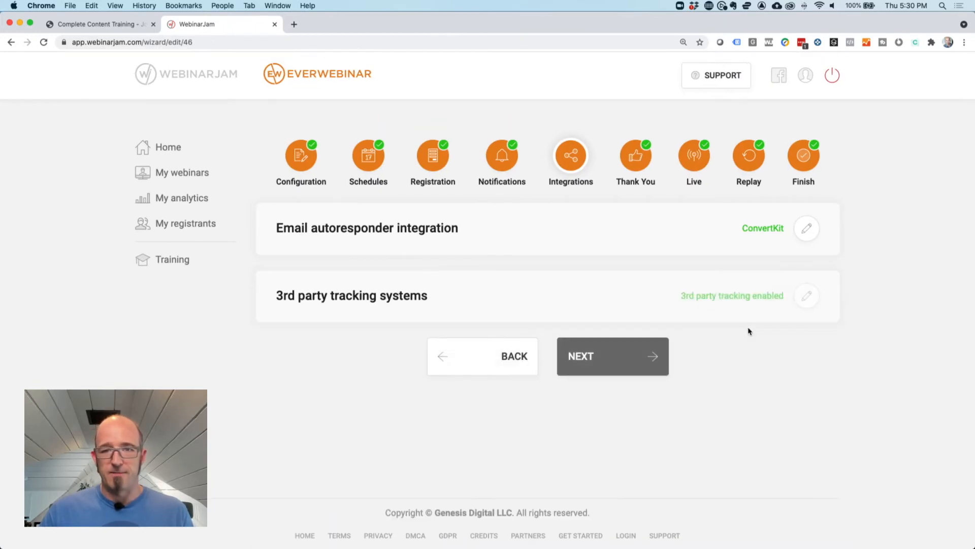
Try EverWebinar's default confirmation page in the Thank You stage, and switch back to your own custom page
{"action": "left_click", "coordinate": [635, 157]}
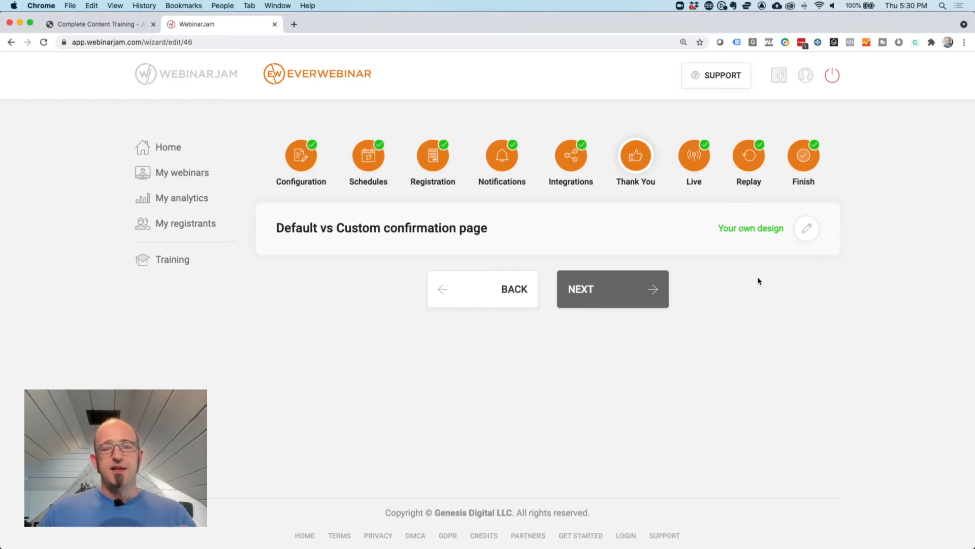
{"action": "left_click", "coordinate": [807, 229]}
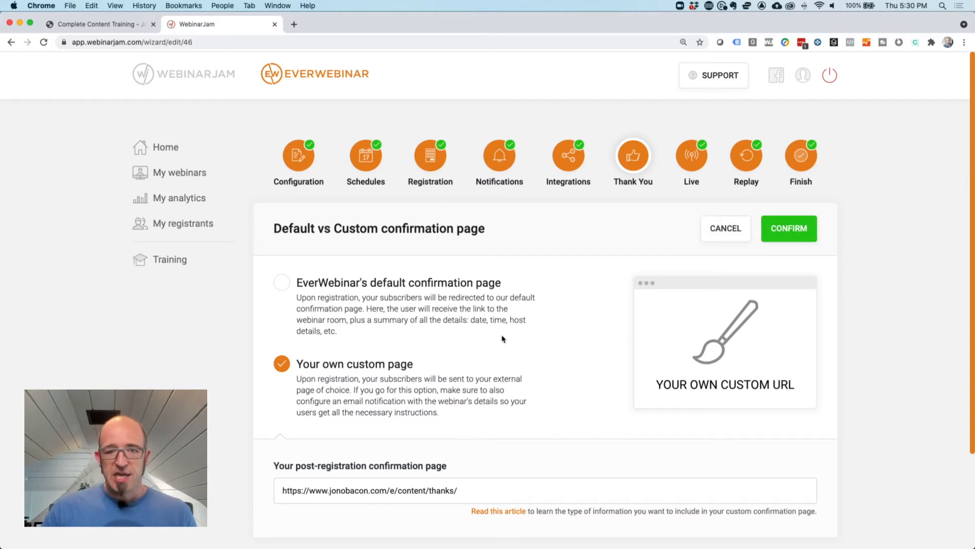
{"action": "left_click", "coordinate": [330, 279]}
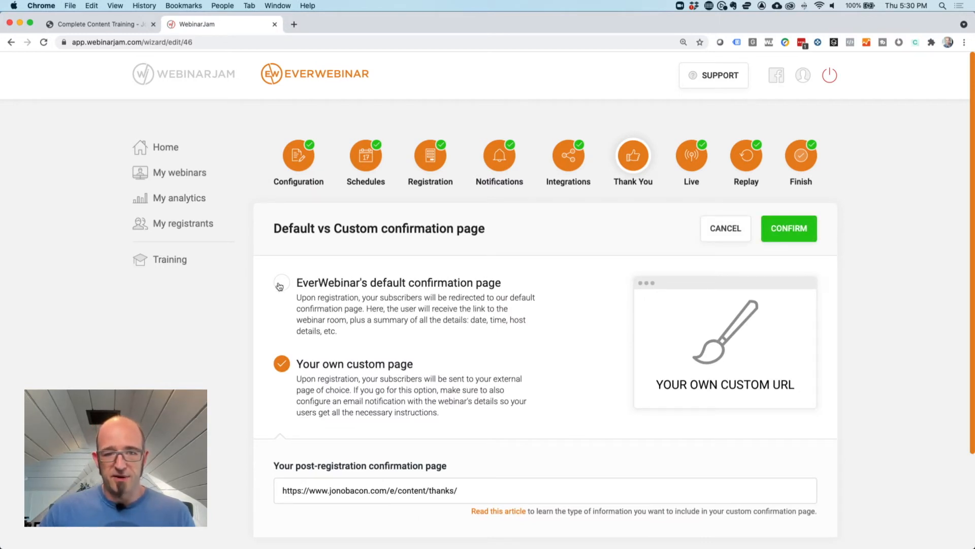
{"action": "scroll", "coordinate": [413, 331], "scroll_direction": "down", "scroll_amount": 1}
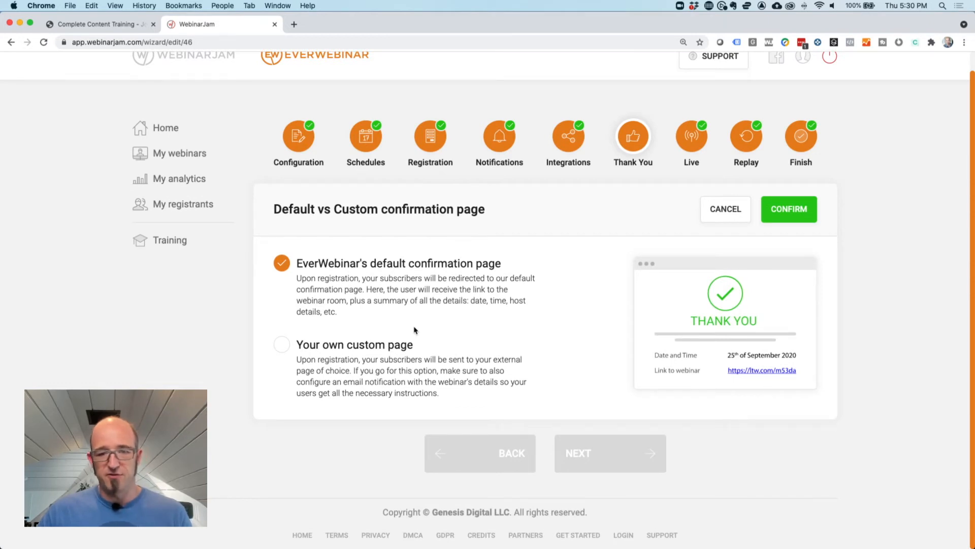
{"action": "left_click", "coordinate": [283, 345]}
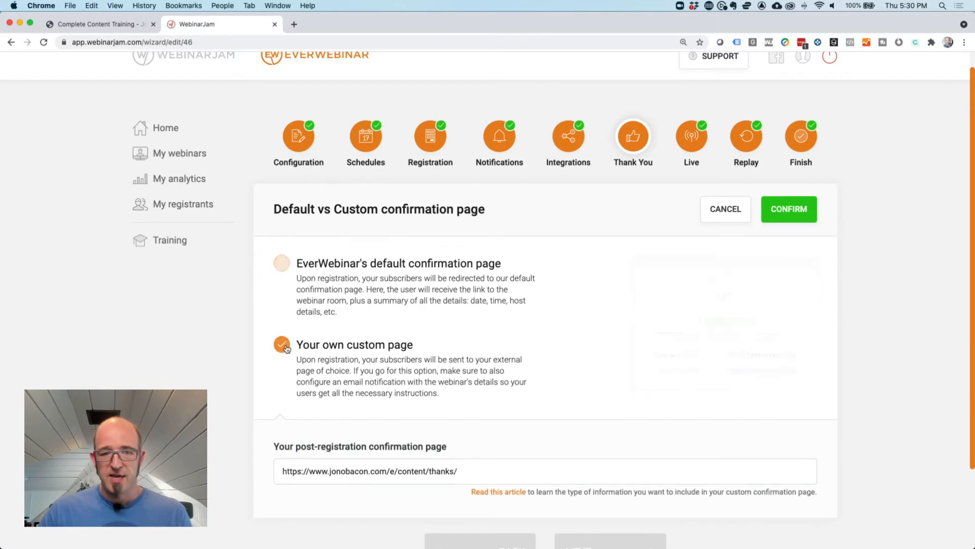
Review the custom post-registration confirmation page URL and leave the section without saving
{"action": "scroll", "coordinate": [402, 397], "scroll_direction": "down", "scroll_amount": 2}
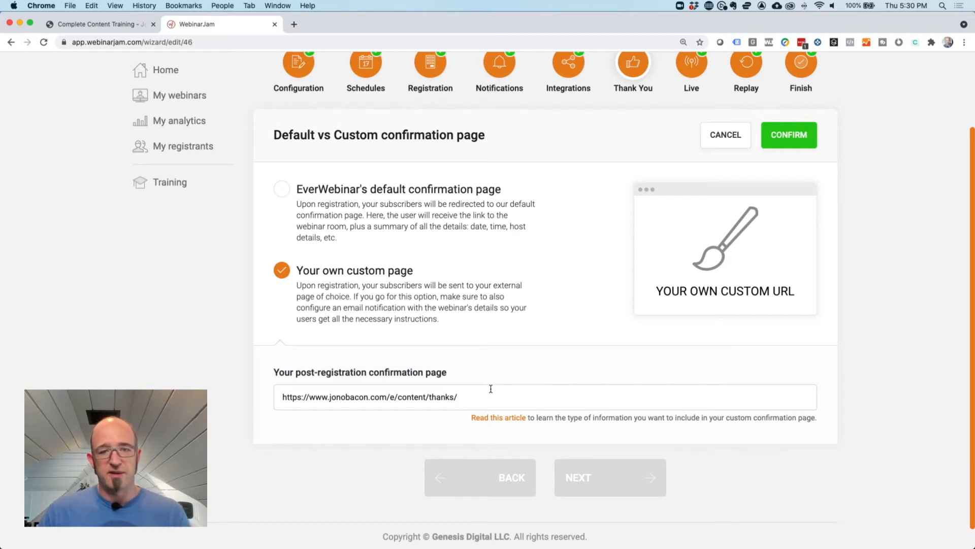
{"action": "triple_click", "coordinate": [400, 395]}
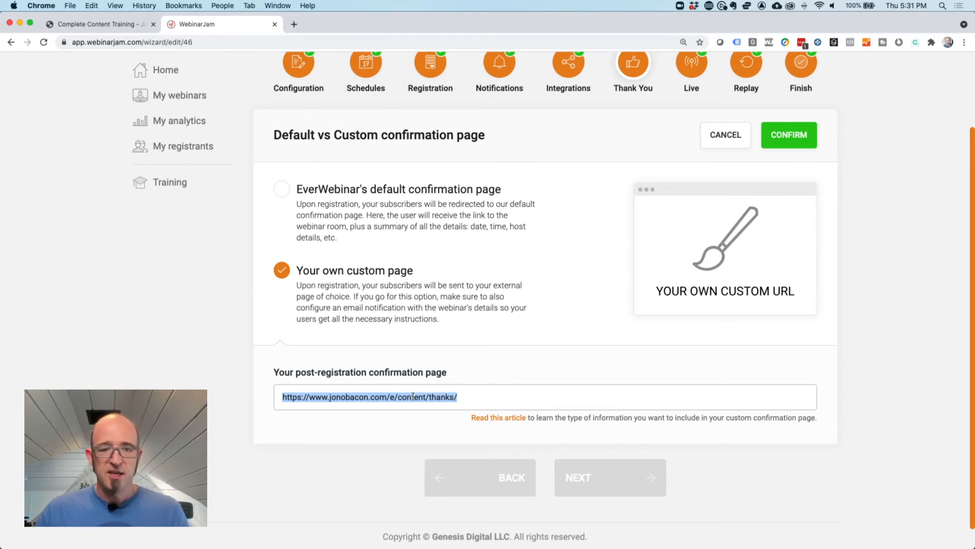
{"action": "left_click", "coordinate": [412, 396]}
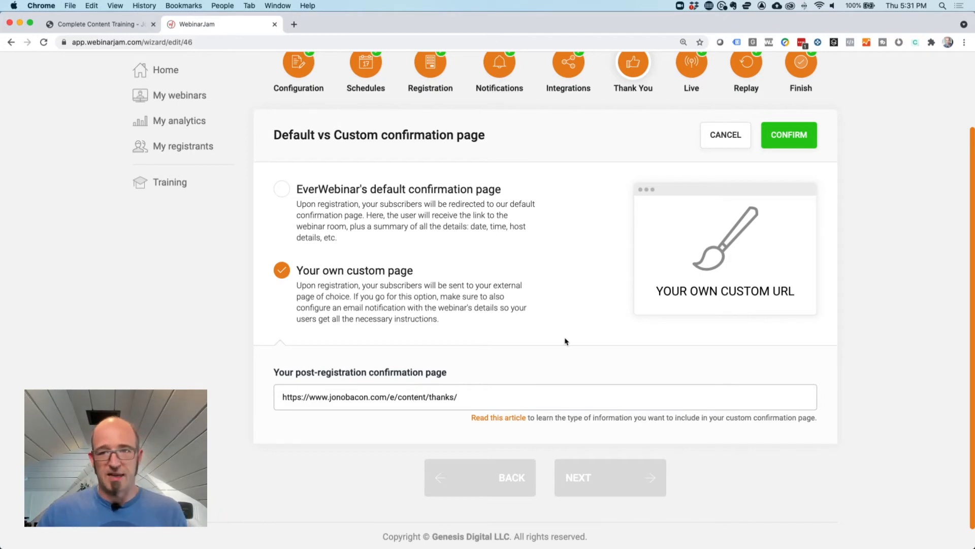
{"action": "left_click", "coordinate": [727, 142]}
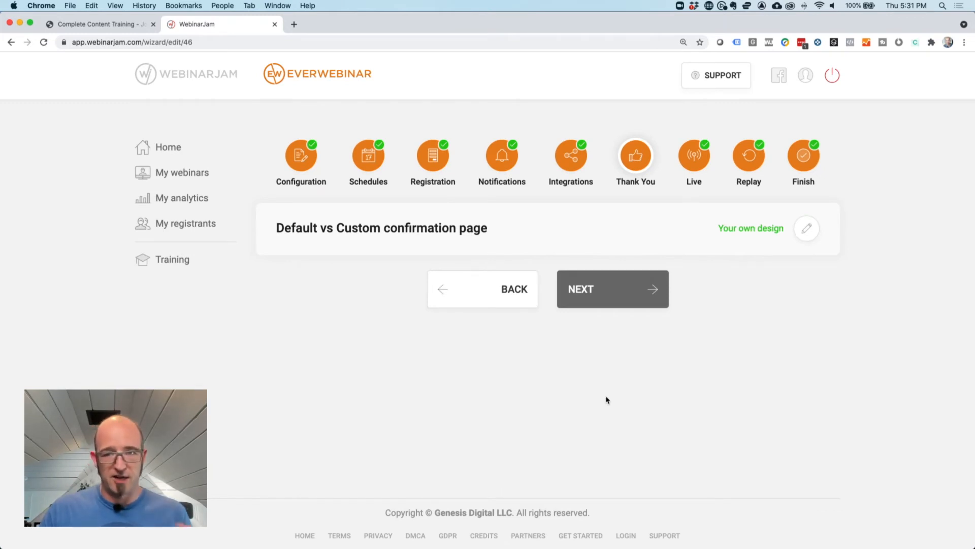
Go to the Live stage of the webinar setup and look over its configuration sections
{"action": "left_click", "coordinate": [700, 156]}
{"action": "scroll", "coordinate": [618, 418], "scroll_direction": "down", "scroll_amount": 5}
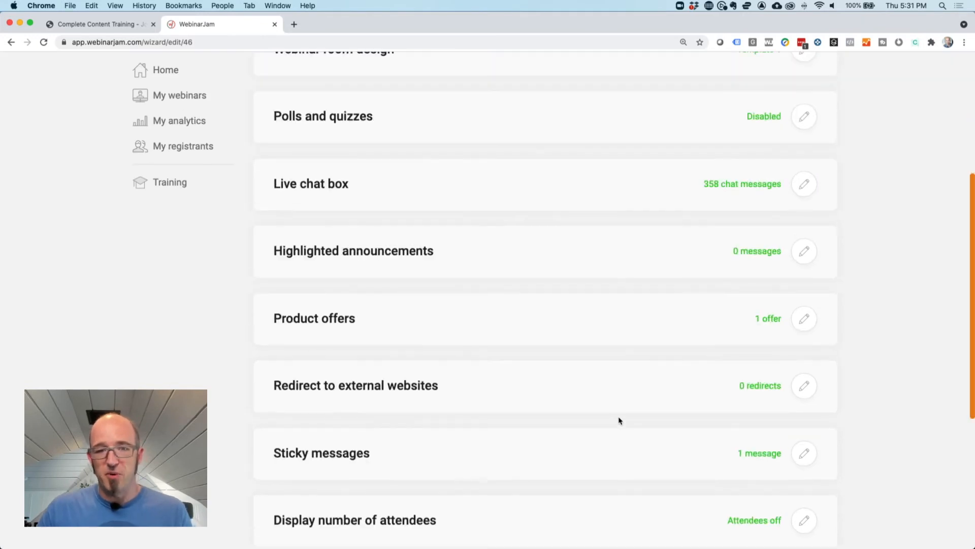
{"action": "scroll", "coordinate": [618, 421], "scroll_direction": "up", "scroll_amount": 6}
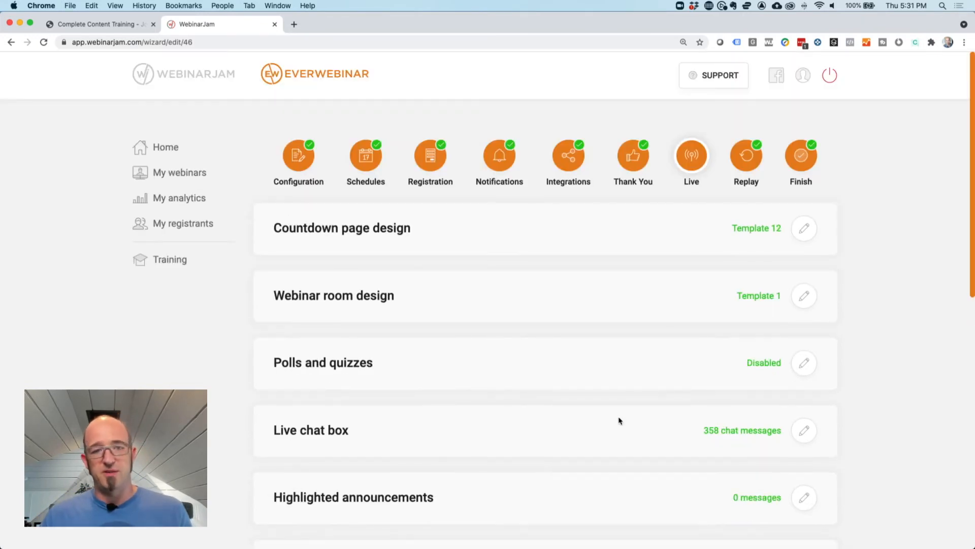
Review the customized countdown page in the template editor, exit without saving, and leave the countdown page design section
{"action": "left_click", "coordinate": [806, 230]}
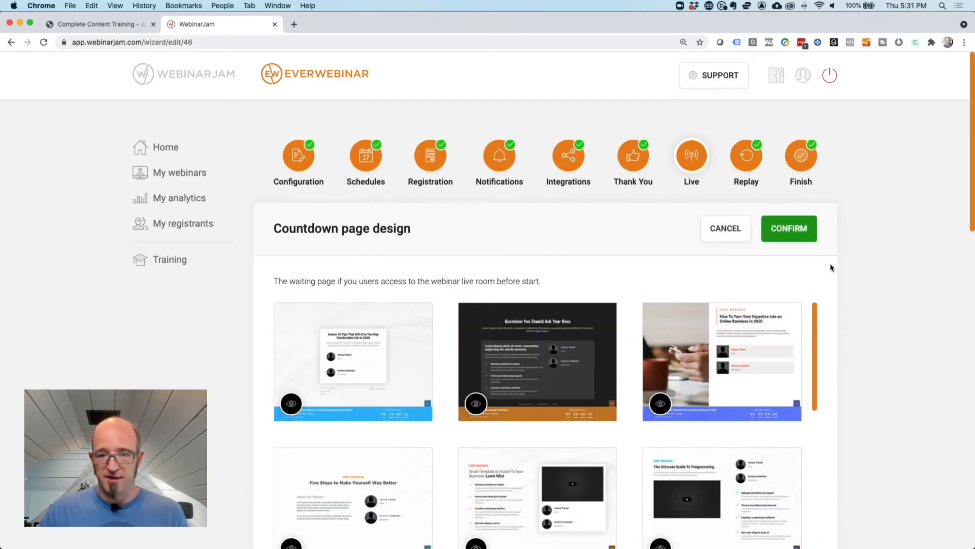
{"action": "scroll", "coordinate": [847, 300], "scroll_direction": "down", "scroll_amount": 5}
{"action": "scroll", "coordinate": [739, 306], "scroll_direction": "down", "scroll_amount": 10}
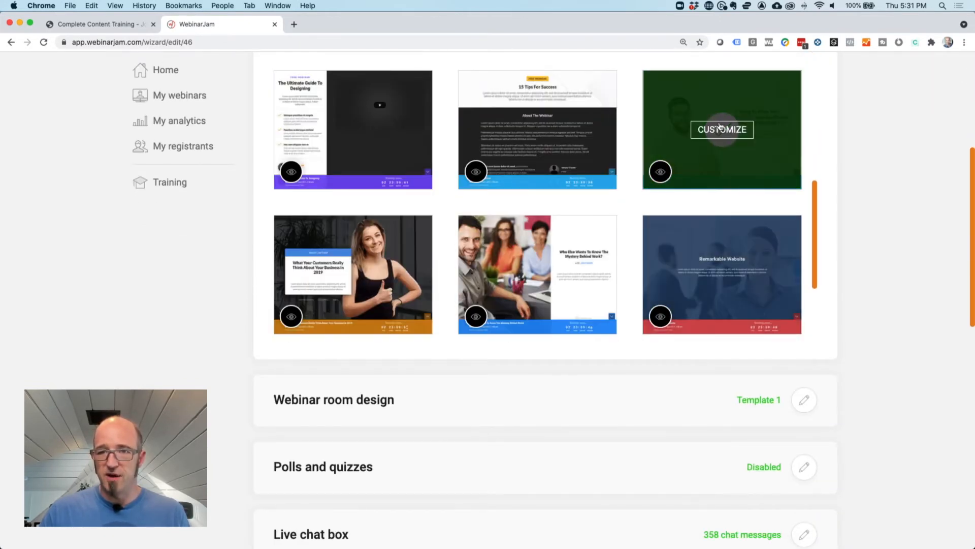
{"action": "left_click", "coordinate": [721, 128]}
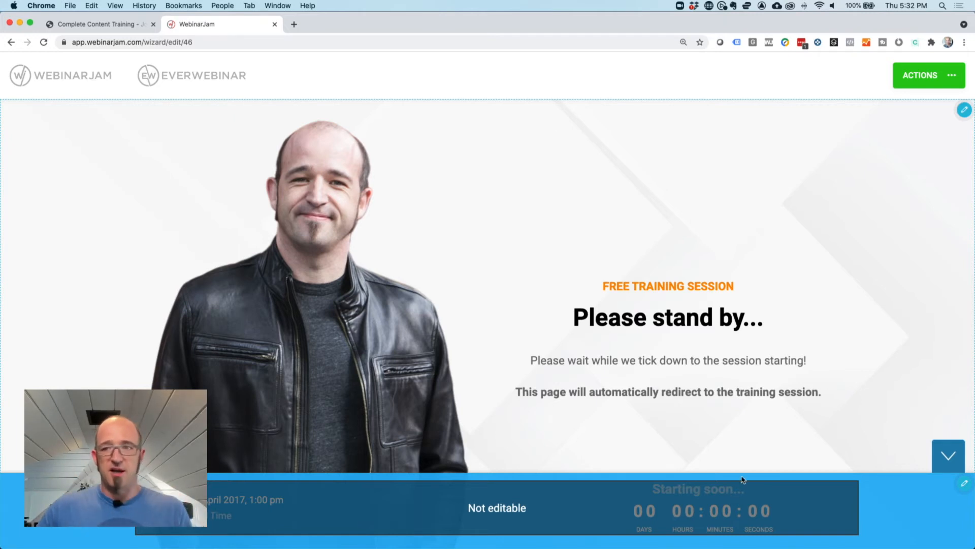
{"action": "mouse_move", "coordinate": [838, 299]}
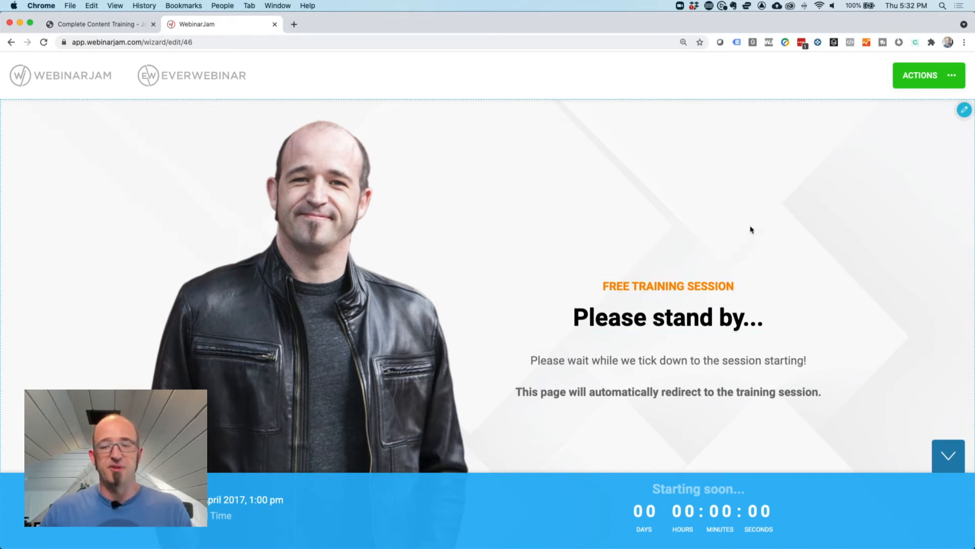
{"action": "left_click", "coordinate": [922, 76]}
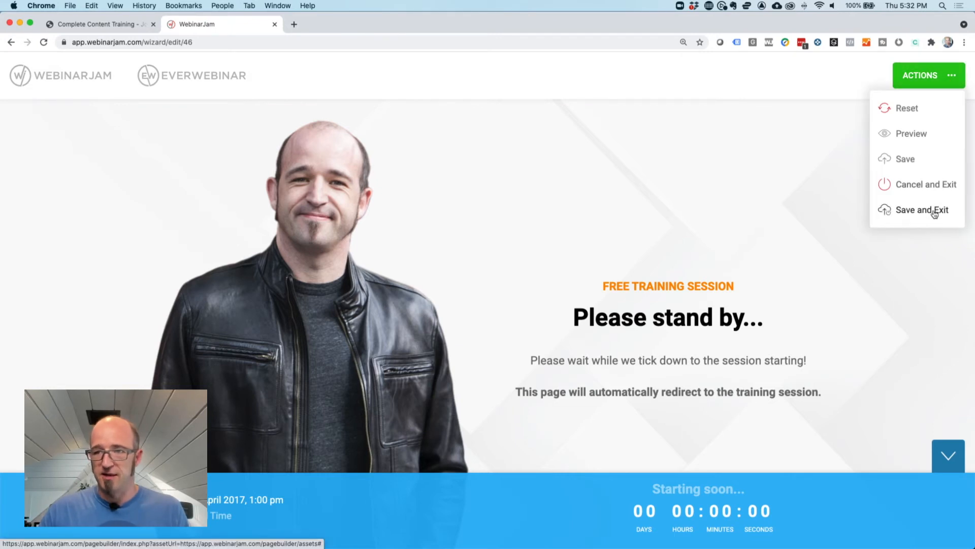
{"action": "left_click", "coordinate": [936, 185]}
{"action": "left_click", "coordinate": [609, 221]}
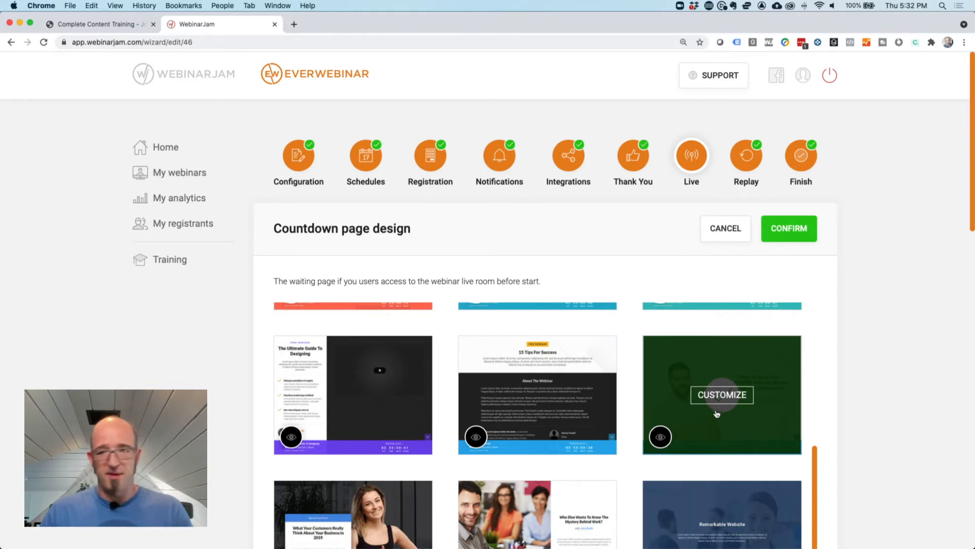
{"action": "left_click", "coordinate": [716, 228]}
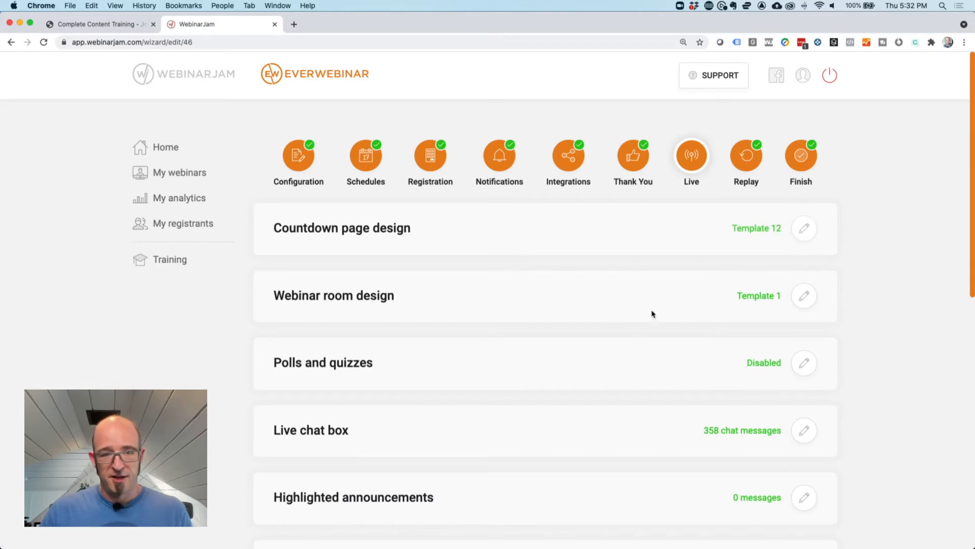
Review the available webinar room design templates and their color schemes, and leave the section without saving
{"action": "left_click", "coordinate": [804, 295]}
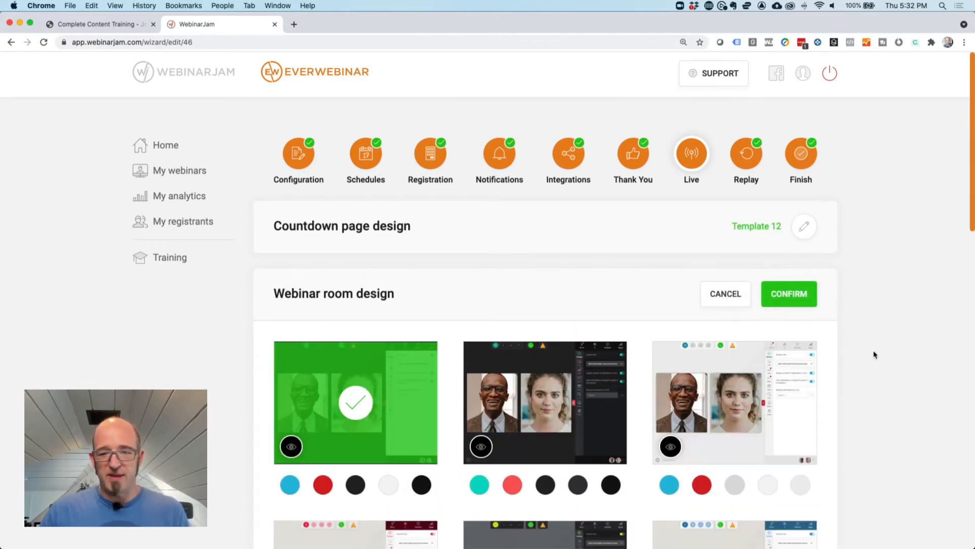
{"action": "scroll", "coordinate": [874, 354], "scroll_direction": "down", "scroll_amount": 4}
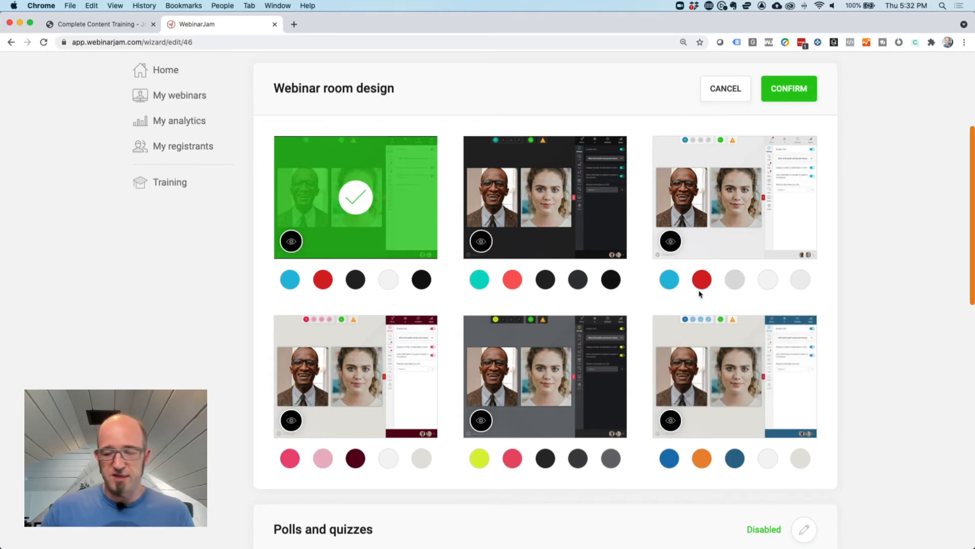
{"action": "scroll", "coordinate": [701, 289], "scroll_direction": "up", "scroll_amount": 2}
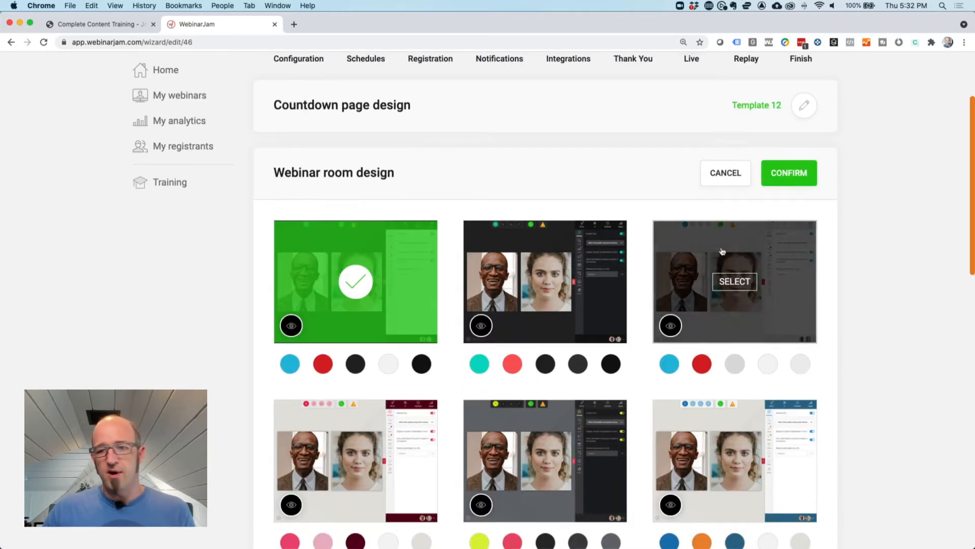
{"action": "left_click", "coordinate": [727, 173]}
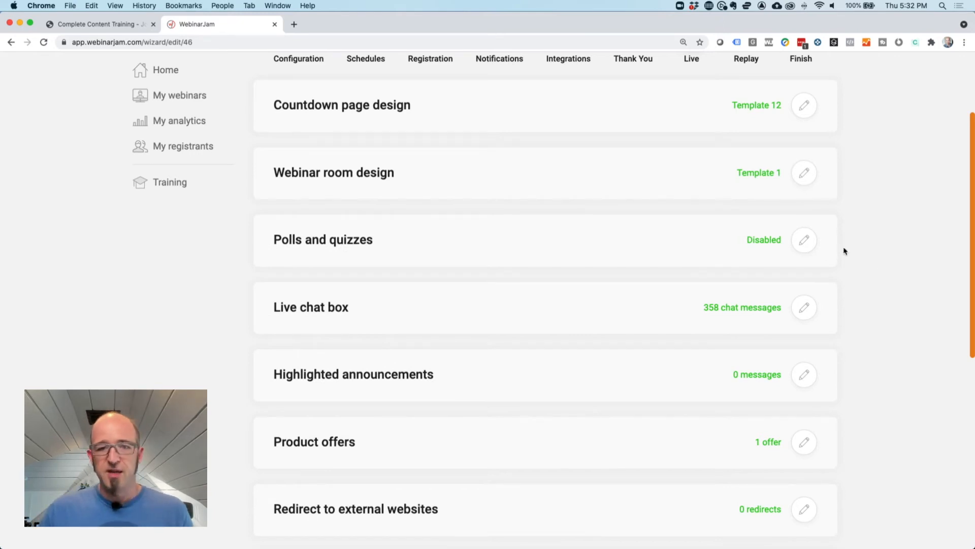
Examine the blank poll form in the polls and quizzes section, and leave without adding a poll
{"action": "left_click", "coordinate": [804, 240]}
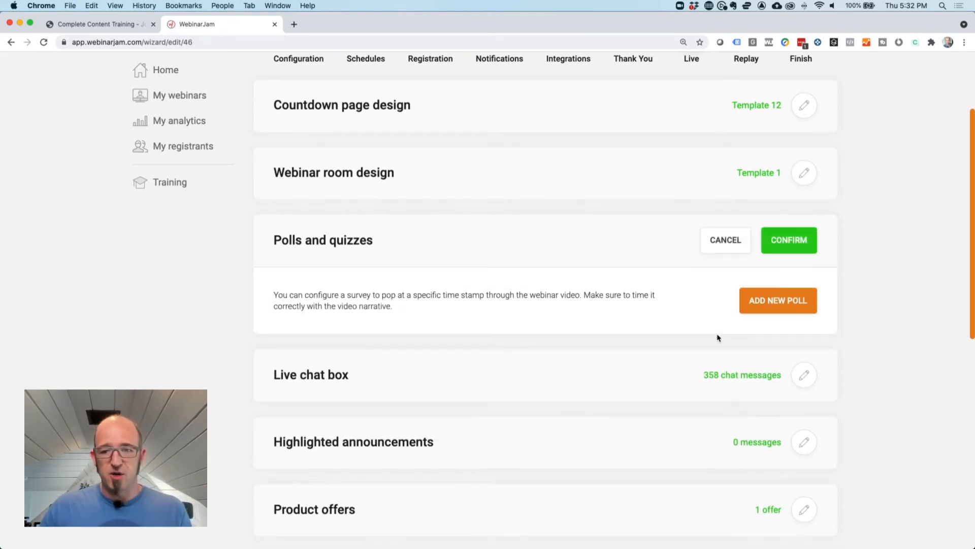
{"action": "left_click", "coordinate": [792, 304]}
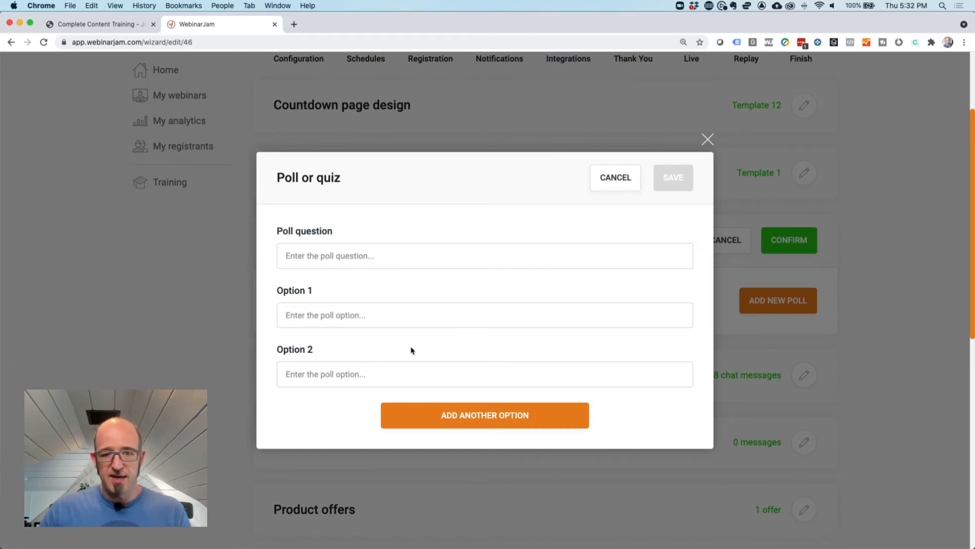
{"action": "left_click", "coordinate": [620, 176]}
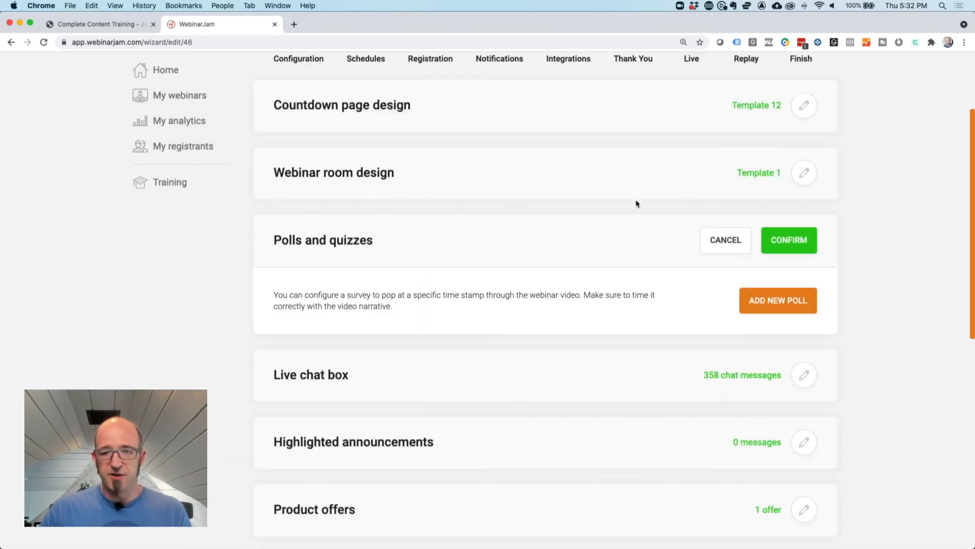
{"action": "left_click", "coordinate": [731, 243]}
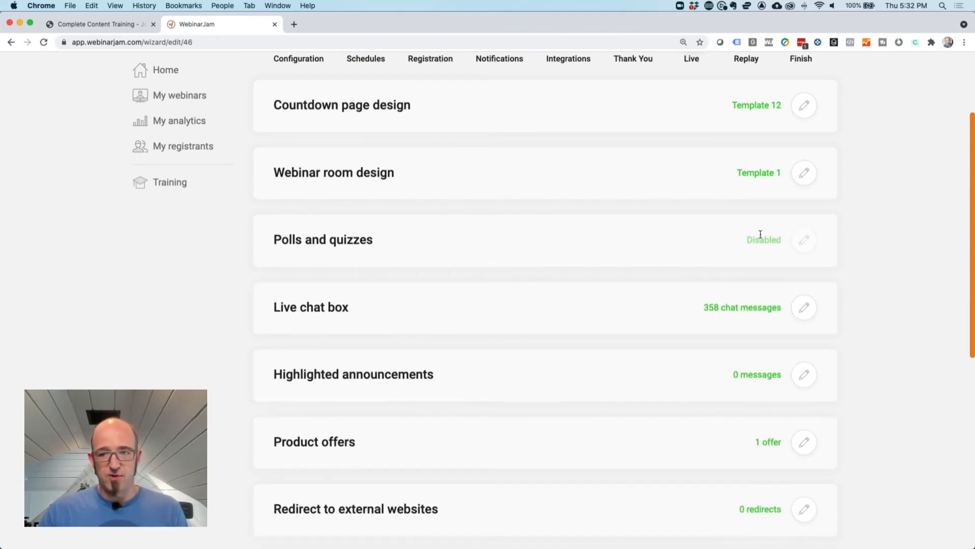
Draft a new poll asking "What is your fave color?" with the options Blue and Red
{"action": "left_click", "coordinate": [804, 239]}
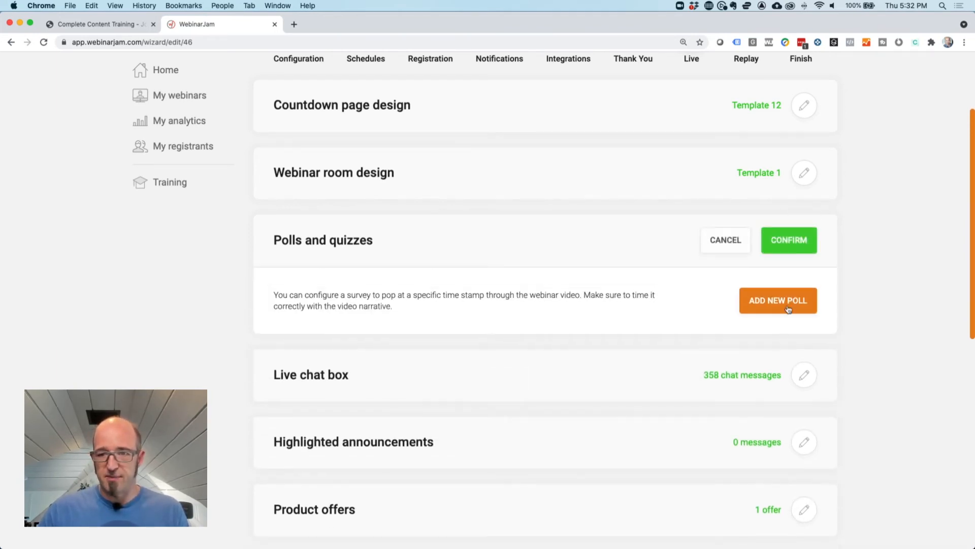
{"action": "left_click", "coordinate": [778, 300]}
{"action": "left_click", "coordinate": [453, 248]}
{"action": "type", "text": "W"}
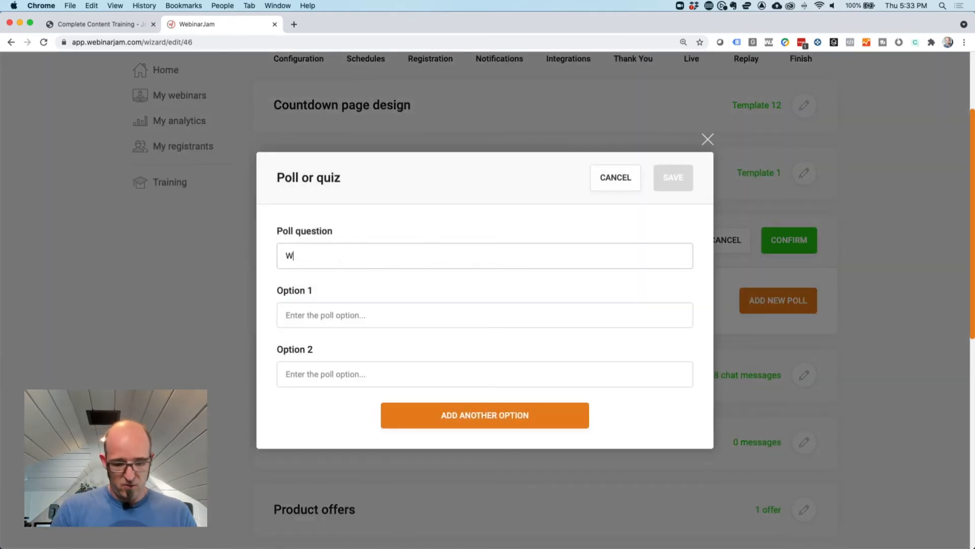
{"action": "type", "text": "hat is your gs"}
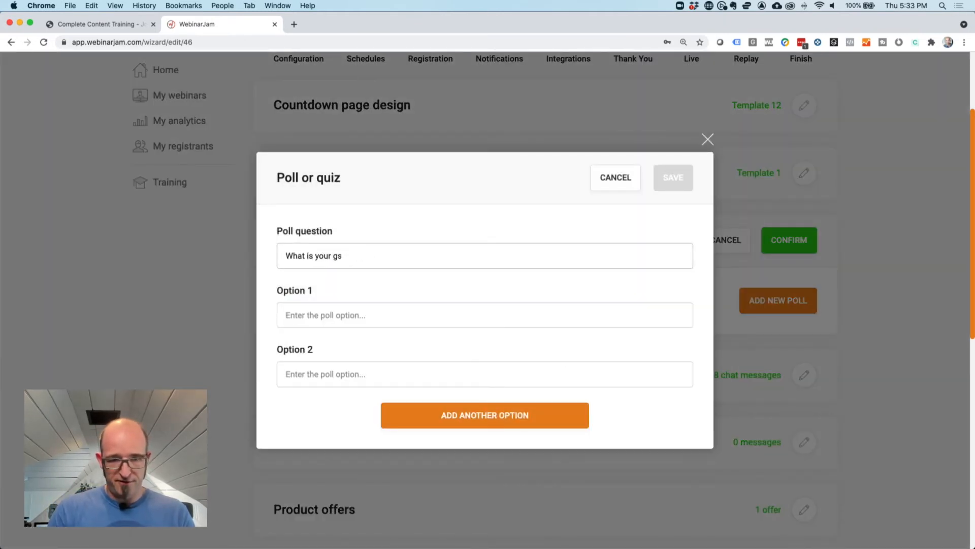
{"action": "key", "text": "BackSpace"}
{"action": "key", "text": "BackSpace"}
{"action": "type", "text": "fave color"}
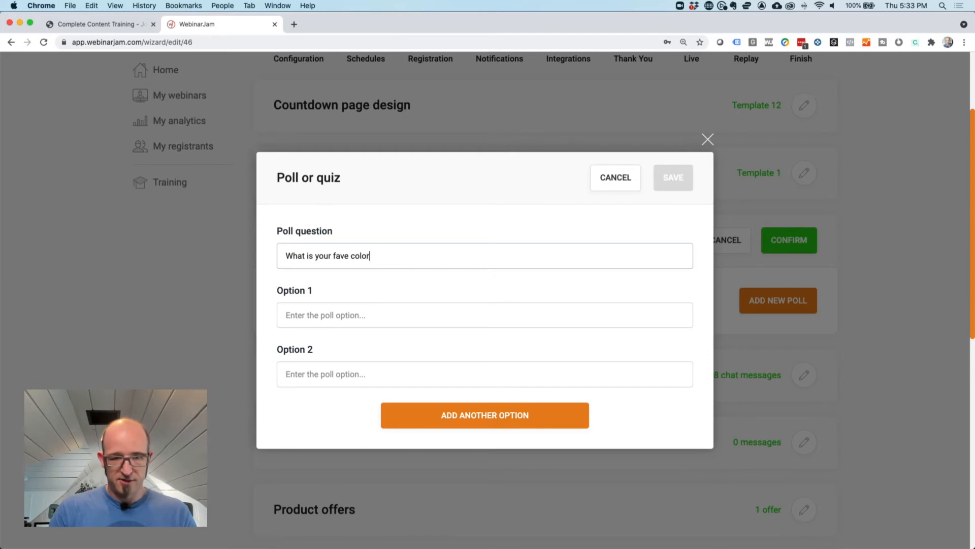
{"action": "type", "text": "?"}
{"action": "key", "text": "Tab"}
{"action": "type", "text": "Blu"}
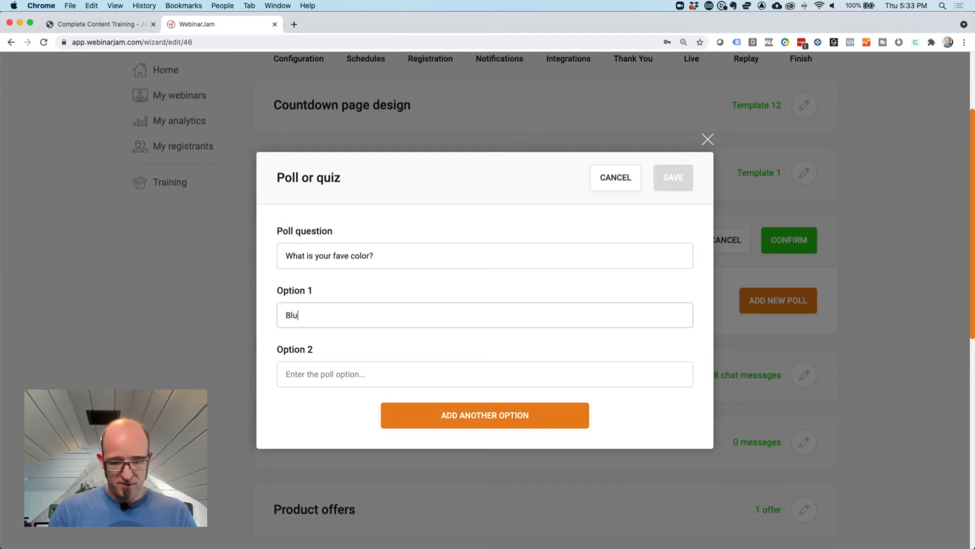
{"action": "type", "text": "e"}
{"action": "key", "text": "Tab"}
{"action": "type", "text": "Red"}
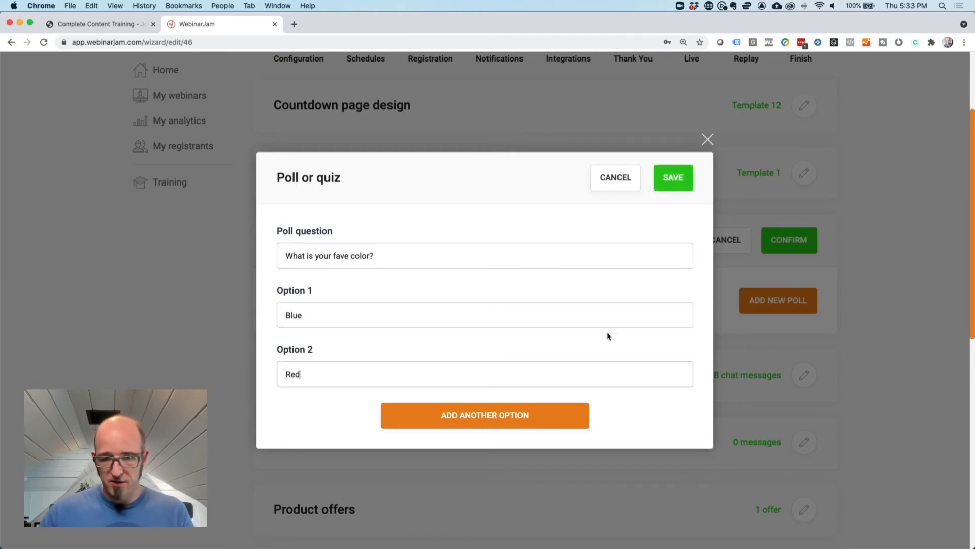
Try making the poll results public at the end of the poll, and discard the poll without saving
{"action": "left_click", "coordinate": [672, 180]}
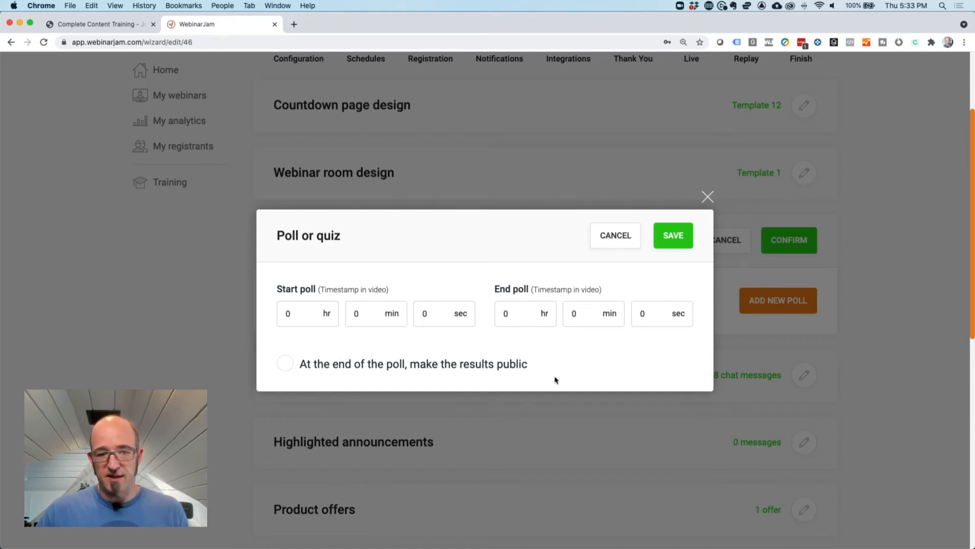
{"action": "left_click", "coordinate": [285, 362]}
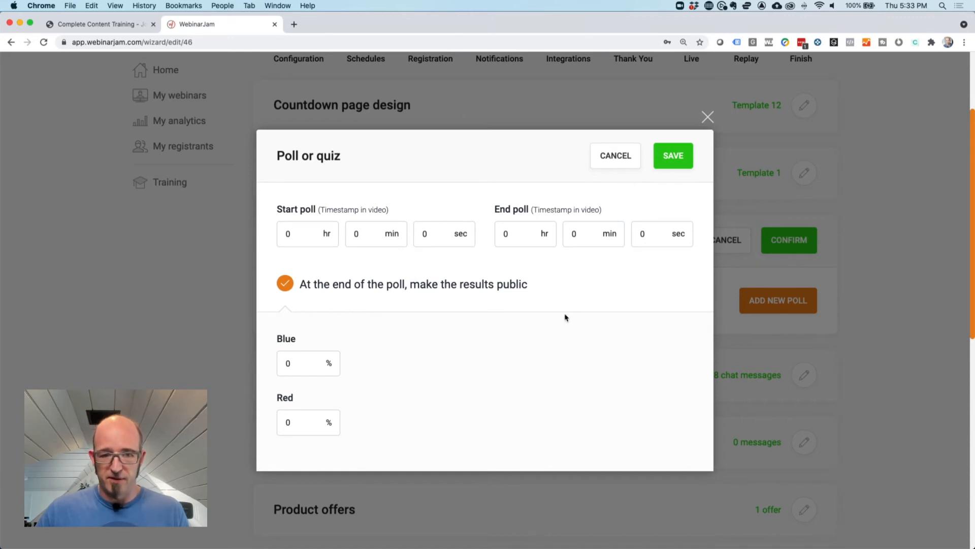
{"action": "left_click", "coordinate": [305, 364]}
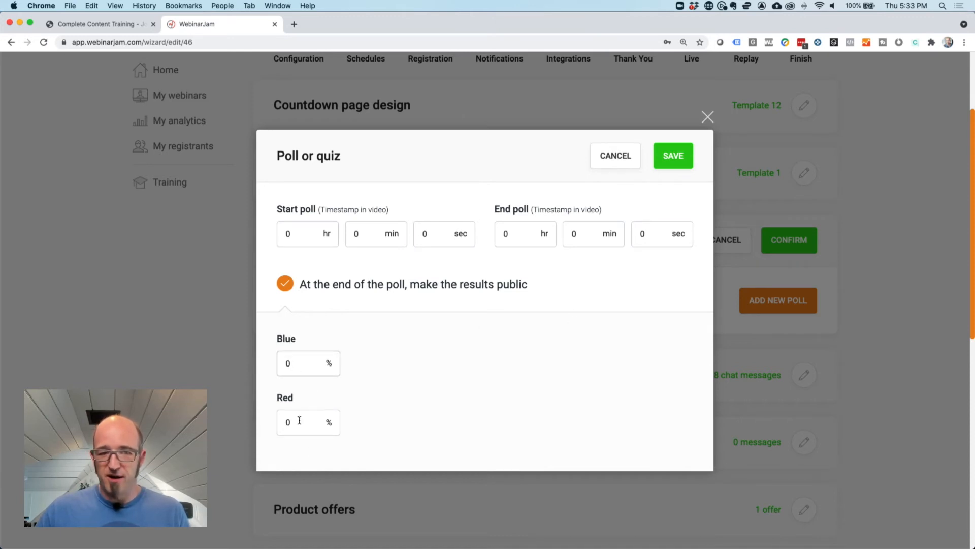
{"action": "left_click", "coordinate": [614, 158]}
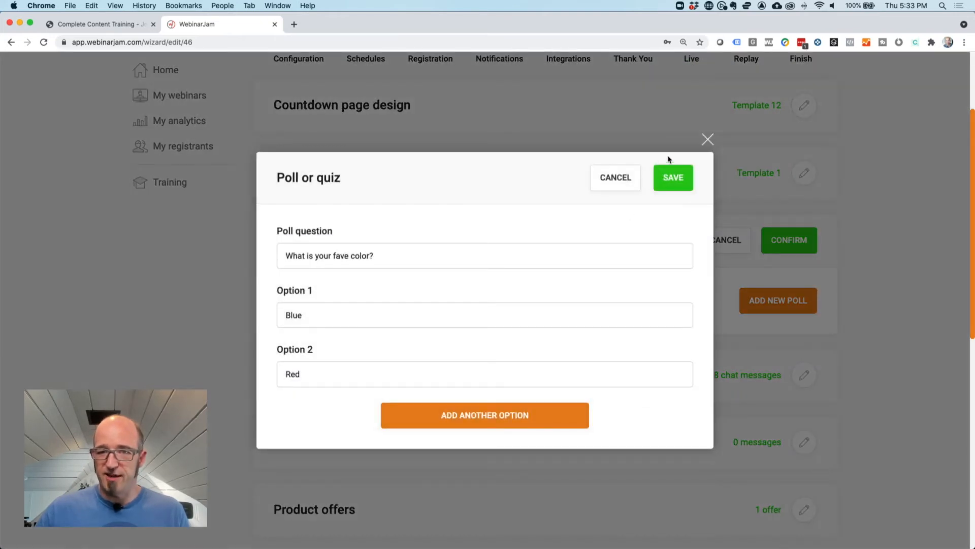
{"action": "left_click", "coordinate": [707, 140]}
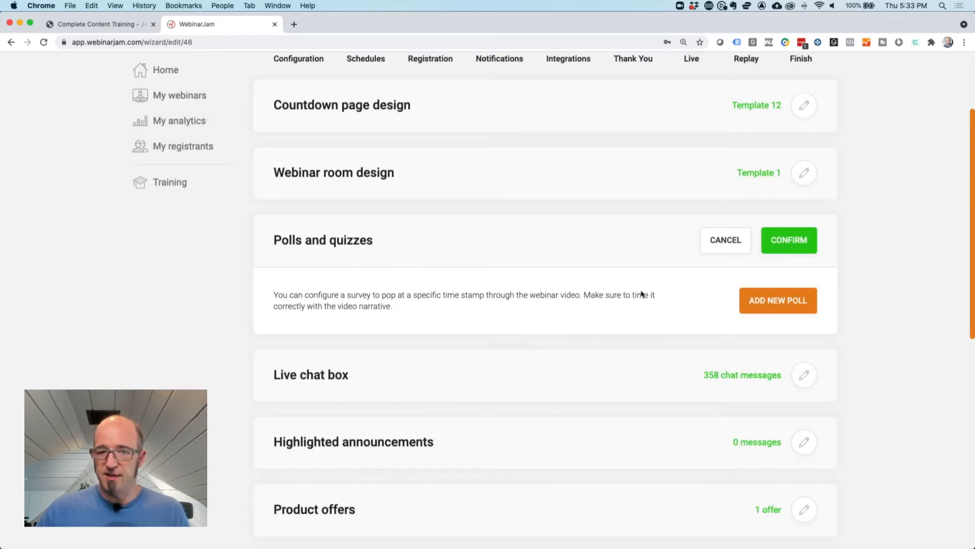
{"action": "left_click", "coordinate": [726, 240]}
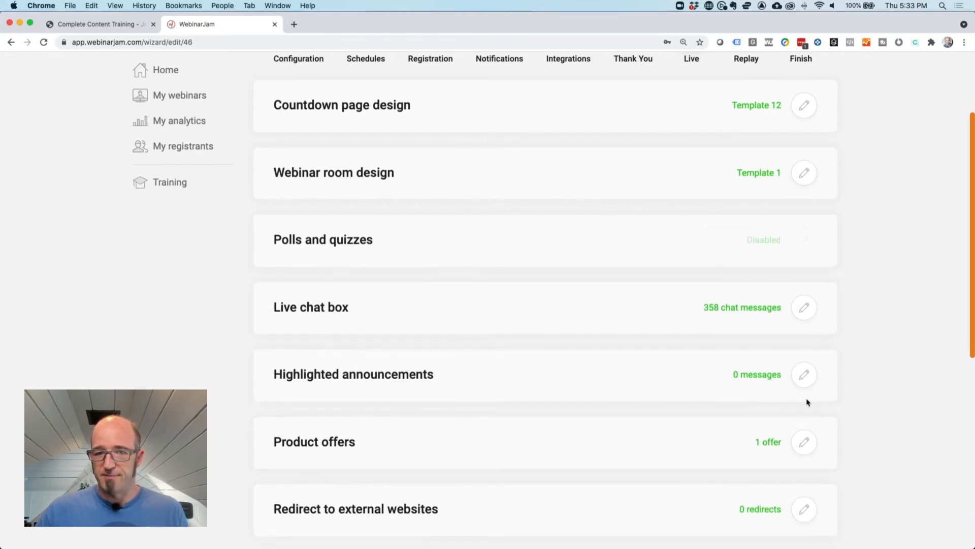
Open the live chat box section and examine its chat modes and the list of timed comment lines
{"action": "left_click", "coordinate": [805, 310]}
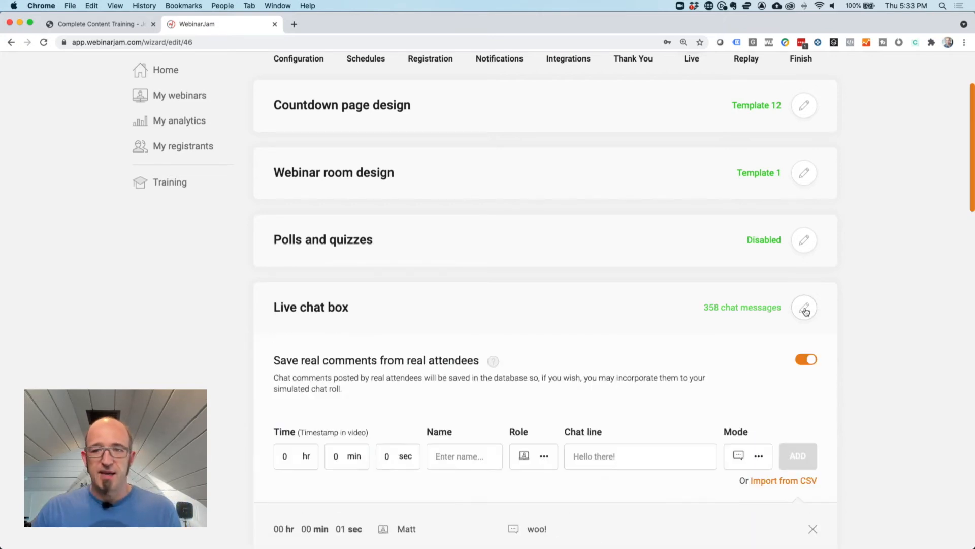
{"action": "scroll", "coordinate": [539, 392], "scroll_direction": "down", "scroll_amount": 2}
{"action": "scroll", "coordinate": [539, 392], "scroll_direction": "down", "scroll_amount": 3}
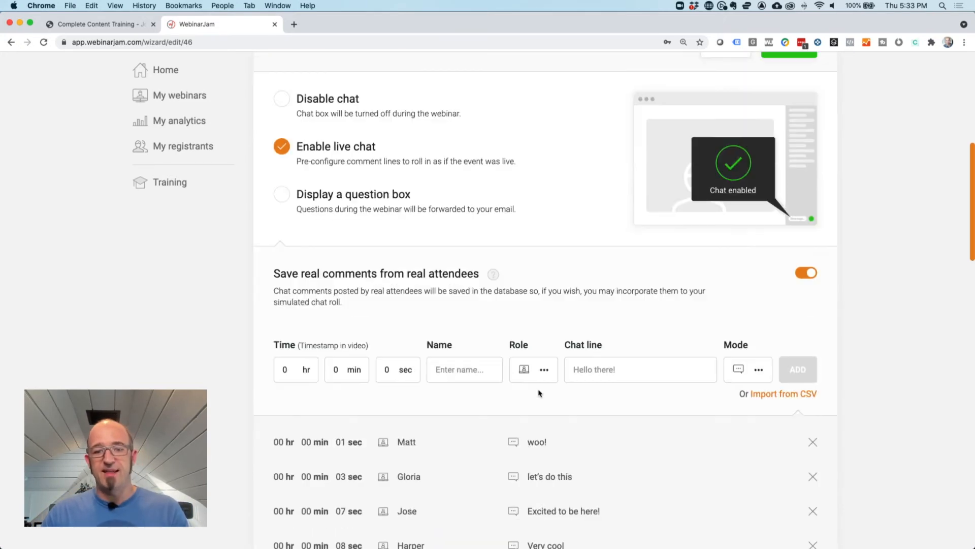
{"action": "scroll", "coordinate": [540, 392], "scroll_direction": "down", "scroll_amount": 4}
{"action": "scroll", "coordinate": [558, 404], "scroll_direction": "down", "scroll_amount": 4}
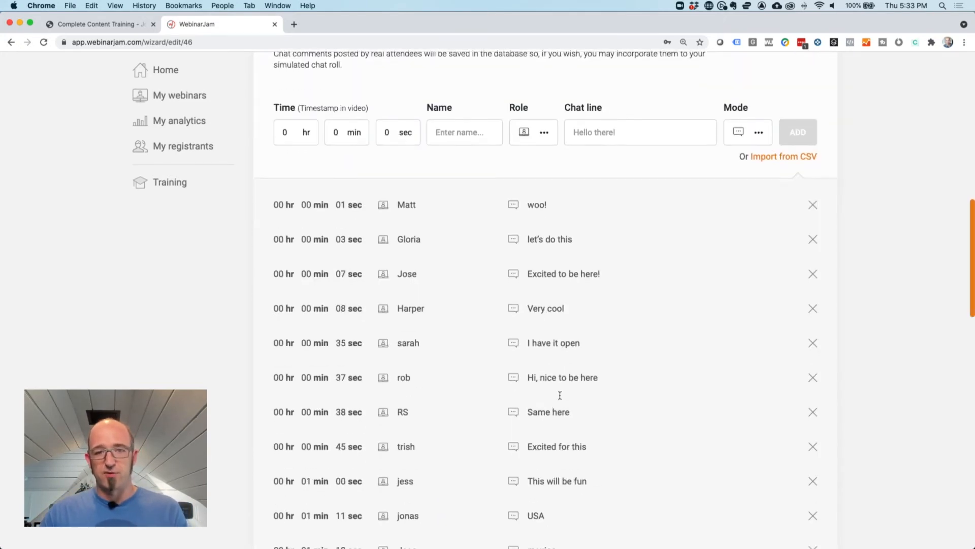
{"action": "scroll", "coordinate": [557, 401], "scroll_direction": "up", "scroll_amount": 9}
{"action": "scroll", "coordinate": [557, 404], "scroll_direction": "up", "scroll_amount": 2}
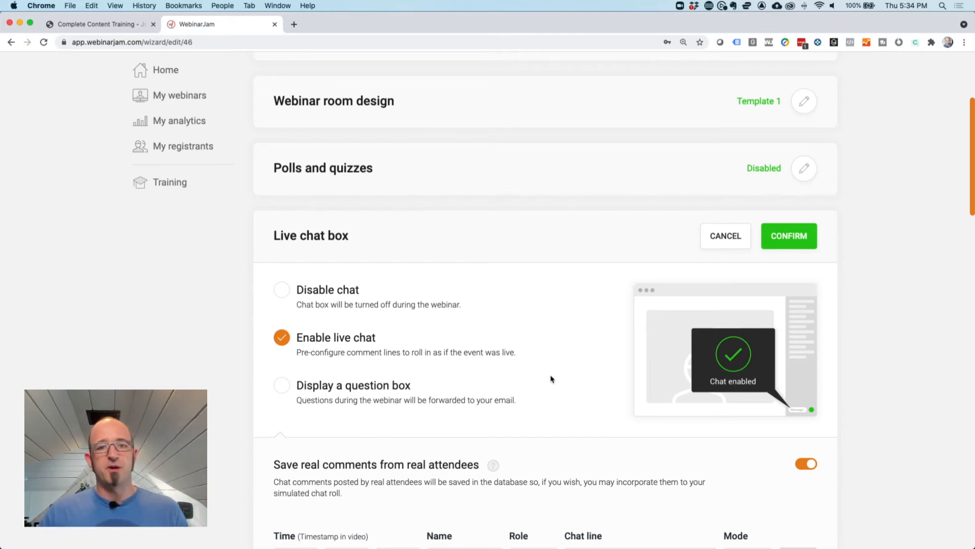
Examine the timestamps, names and chat lines of the simulated comments, and leave the live chat box without saving
{"action": "scroll", "coordinate": [534, 387], "scroll_direction": "down", "scroll_amount": 3}
{"action": "scroll", "coordinate": [544, 453], "scroll_direction": "down", "scroll_amount": 3}
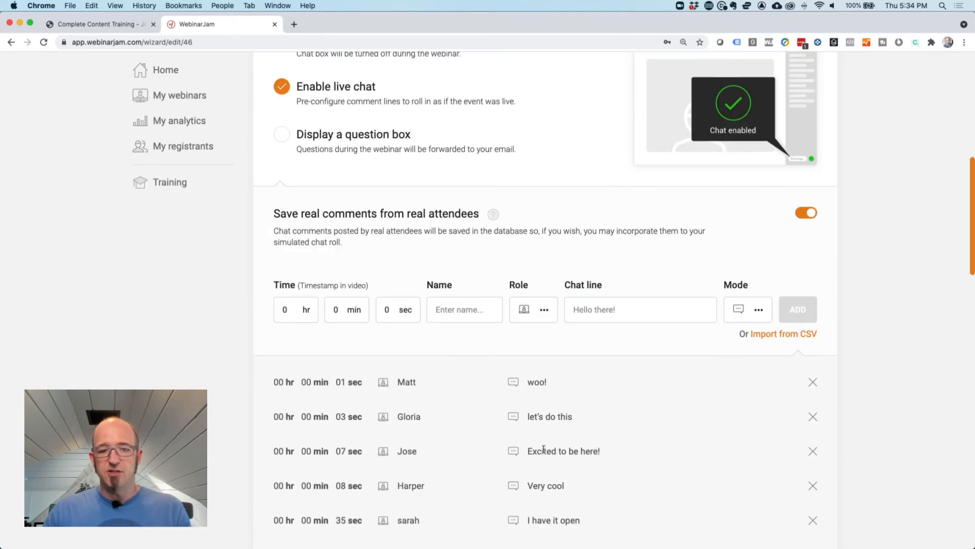
{"action": "scroll", "coordinate": [543, 446], "scroll_direction": "down", "scroll_amount": 2}
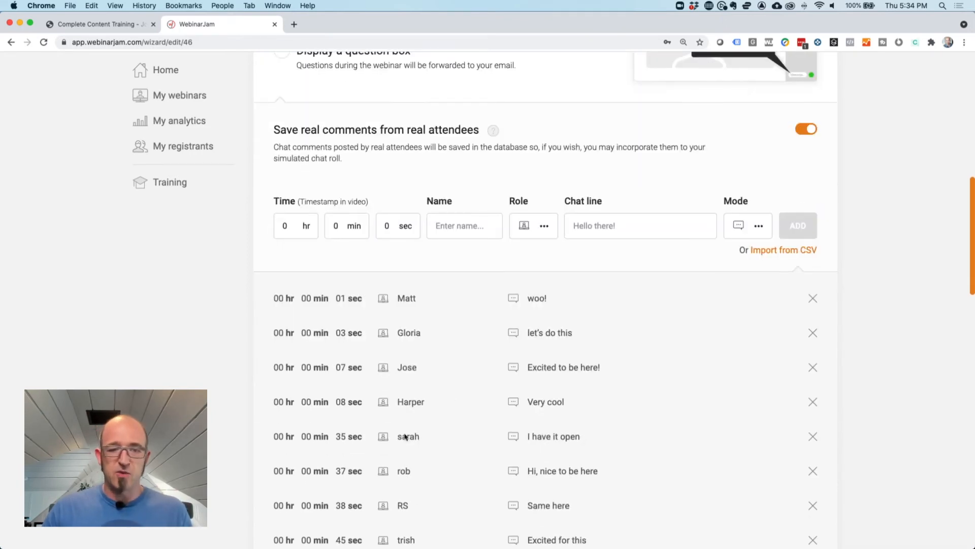
{"action": "scroll", "coordinate": [449, 369], "scroll_direction": "up", "scroll_amount": 2}
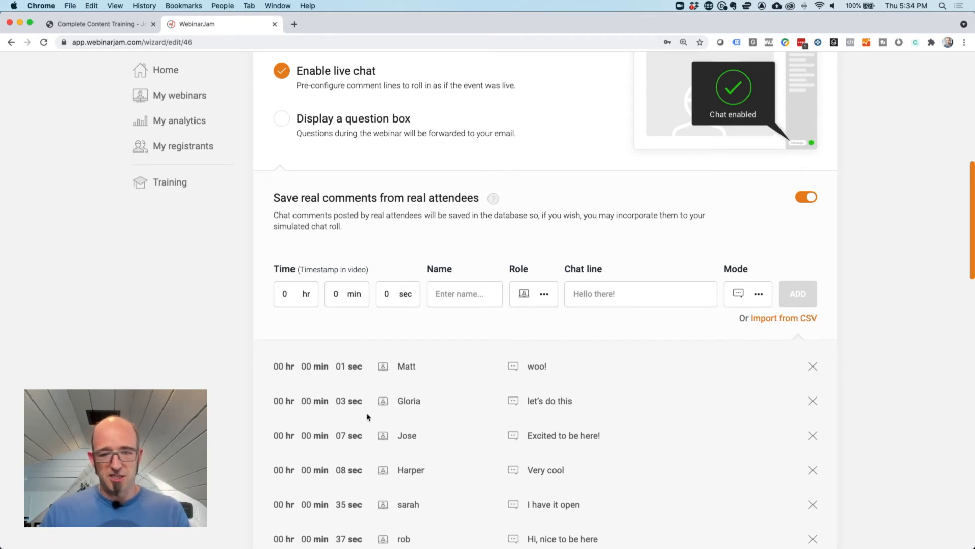
{"action": "scroll", "coordinate": [582, 431], "scroll_direction": "down", "scroll_amount": 2}
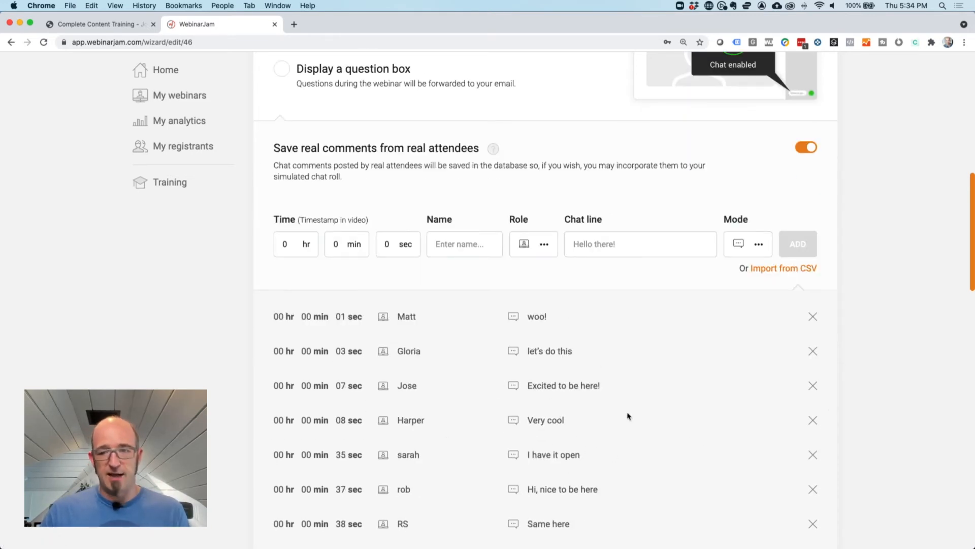
{"action": "scroll", "coordinate": [832, 482], "scroll_direction": "down", "scroll_amount": 1}
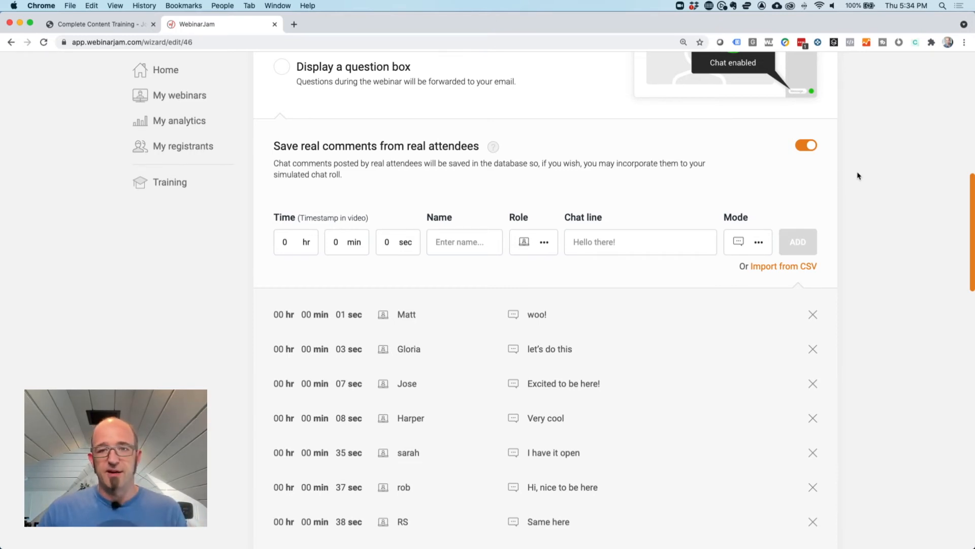
{"action": "scroll", "coordinate": [813, 203], "scroll_direction": "up", "scroll_amount": 7}
{"action": "scroll", "coordinate": [761, 203], "scroll_direction": "down", "scroll_amount": 5}
{"action": "scroll", "coordinate": [741, 127], "scroll_direction": "up", "scroll_amount": 2}
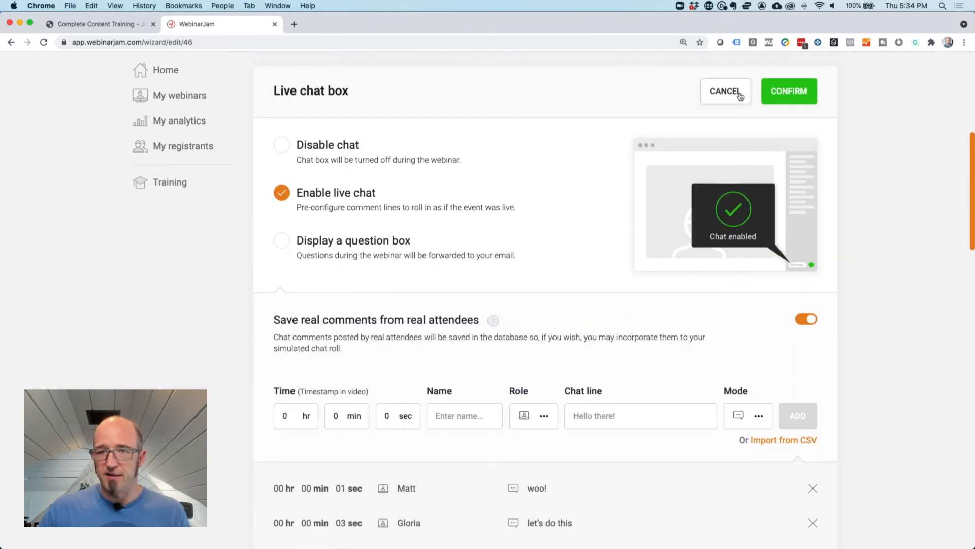
{"action": "left_click", "coordinate": [726, 91]}
Check the log of The Complete Content Webinar - v2 for pending chat, and close it
{"action": "left_click", "coordinate": [204, 95]}
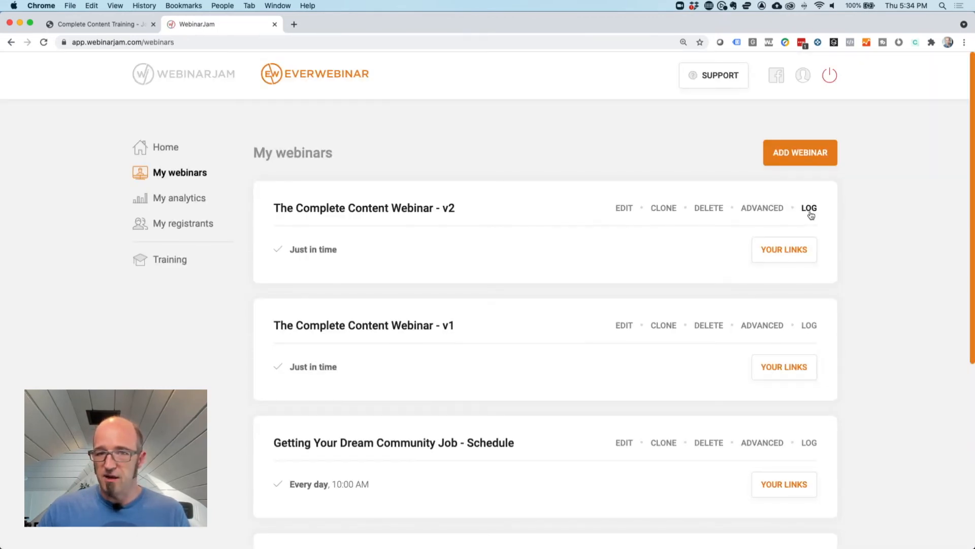
{"action": "left_click", "coordinate": [809, 209]}
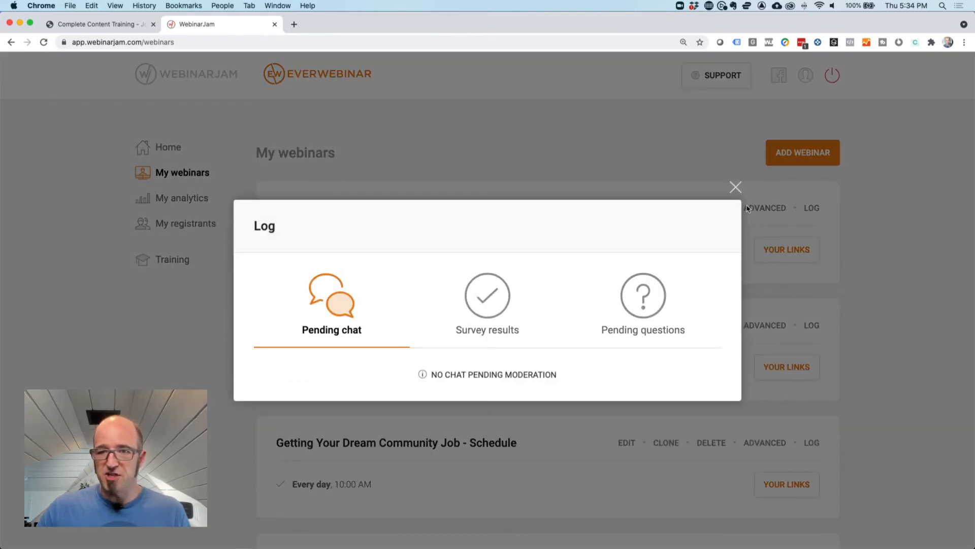
{"action": "left_click", "coordinate": [736, 187]}
Reopen The Complete Content Webinar - v2 for editing and show page 2 of the live chat box comments in the Live stage
{"action": "left_click", "coordinate": [624, 209]}
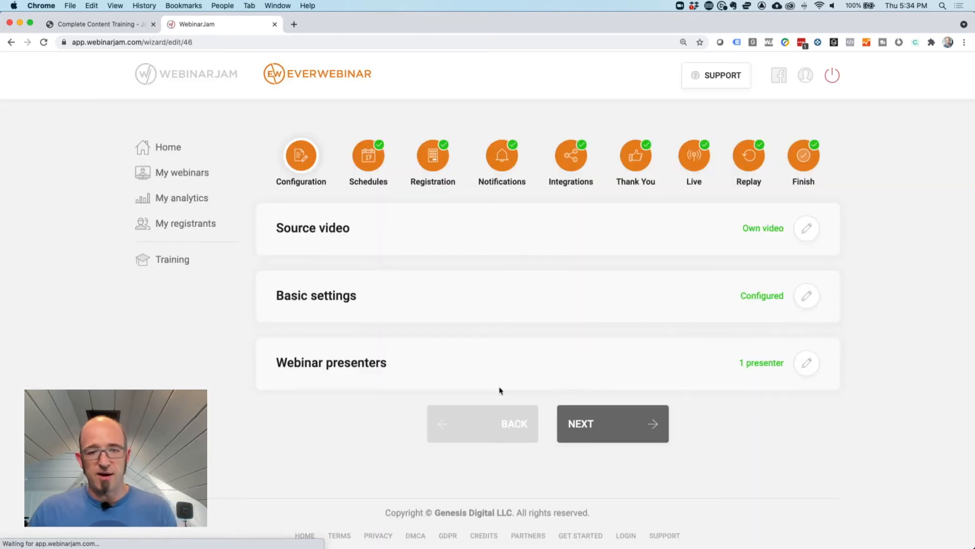
{"action": "left_click", "coordinate": [694, 155]}
{"action": "scroll", "coordinate": [670, 328], "scroll_direction": "down", "scroll_amount": 3}
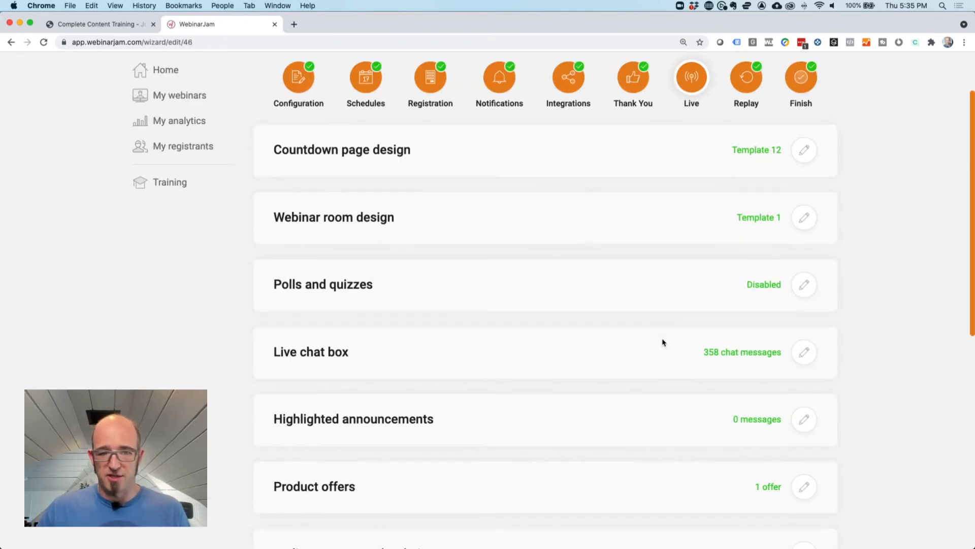
{"action": "left_click", "coordinate": [807, 352]}
{"action": "scroll", "coordinate": [581, 505], "scroll_direction": "down", "scroll_amount": 12}
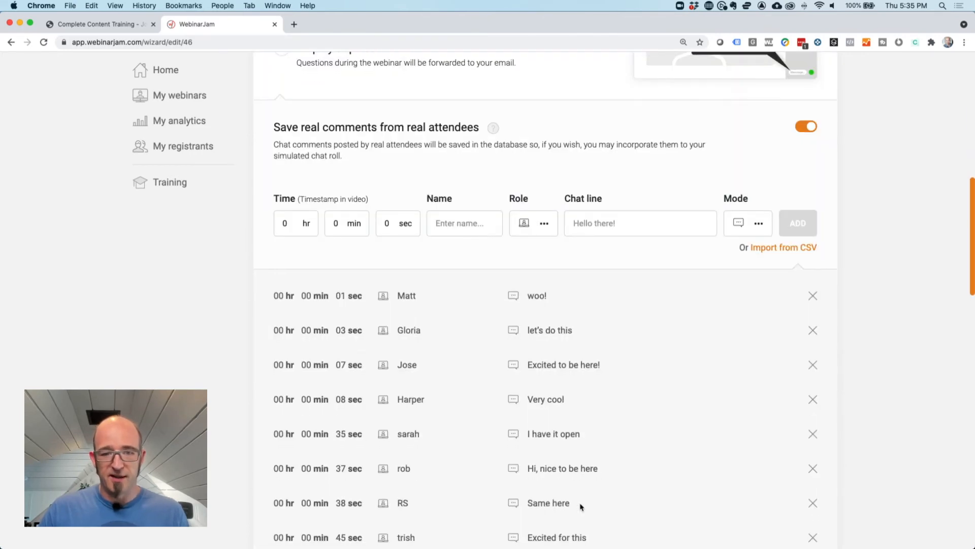
{"action": "scroll", "coordinate": [581, 505], "scroll_direction": "down", "scroll_amount": 10}
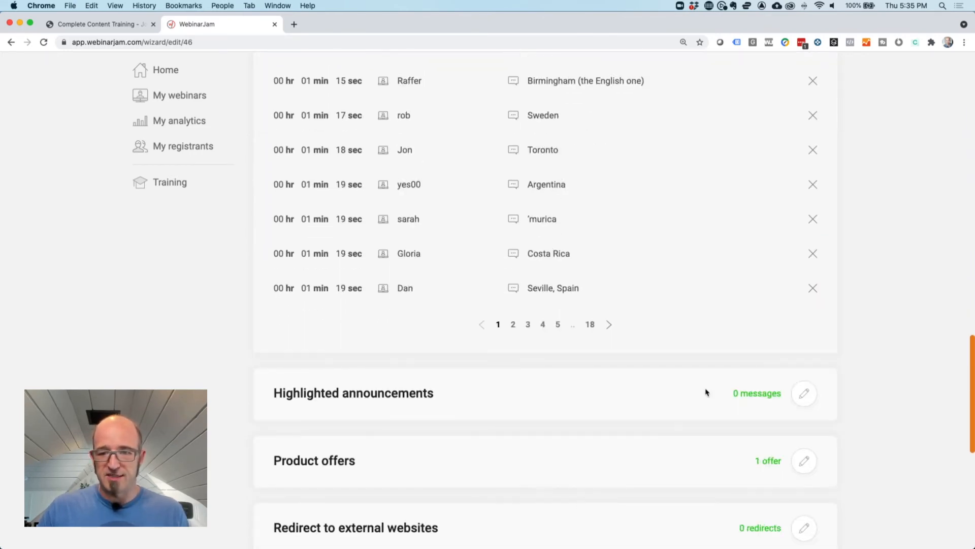
{"action": "left_click", "coordinate": [513, 324]}
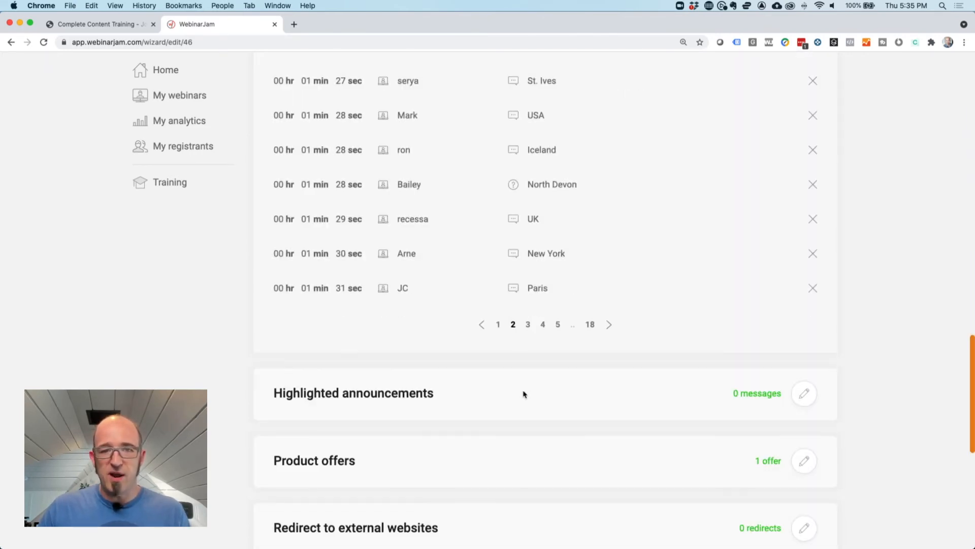
Browse pages 4 and 5 of the simulated chat comments
{"action": "scroll", "coordinate": [523, 393], "scroll_direction": "up", "scroll_amount": 5}
{"action": "scroll", "coordinate": [524, 393], "scroll_direction": "down", "scroll_amount": 7}
{"action": "left_click", "coordinate": [543, 227]}
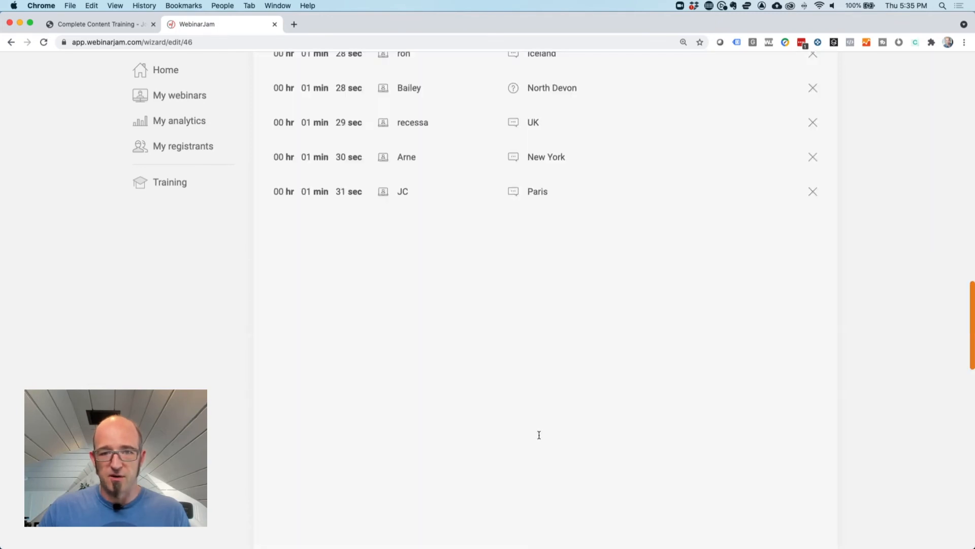
{"action": "scroll", "coordinate": [539, 438], "scroll_direction": "up", "scroll_amount": 10}
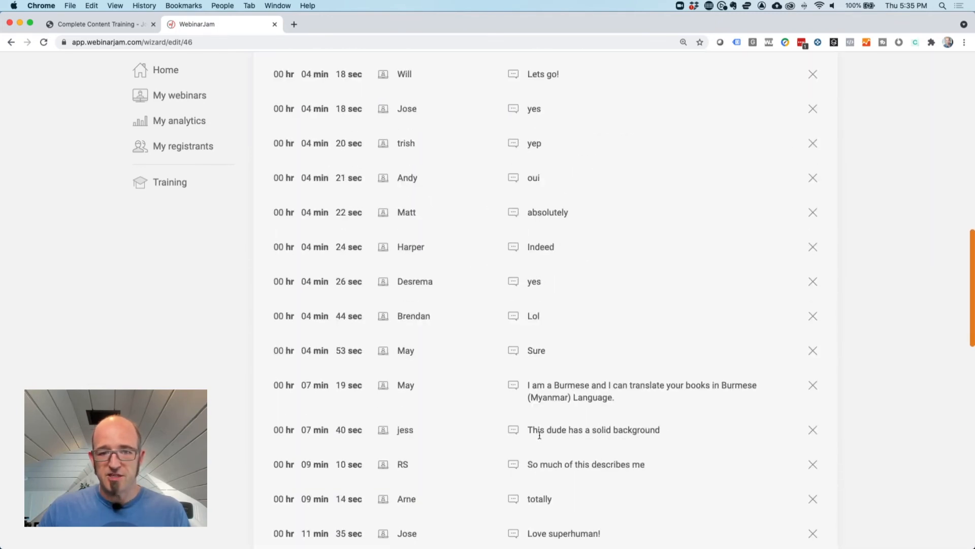
{"action": "scroll", "coordinate": [540, 438], "scroll_direction": "down", "scroll_amount": 3}
{"action": "scroll", "coordinate": [541, 438], "scroll_direction": "down", "scroll_amount": 5}
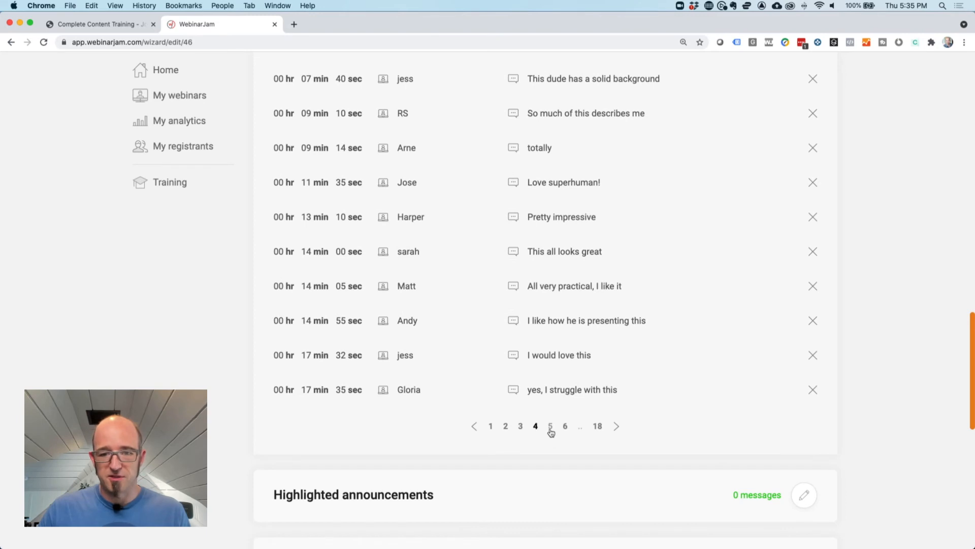
{"action": "left_click", "coordinate": [550, 425]}
{"action": "scroll", "coordinate": [543, 462], "scroll_direction": "up", "scroll_amount": 5}
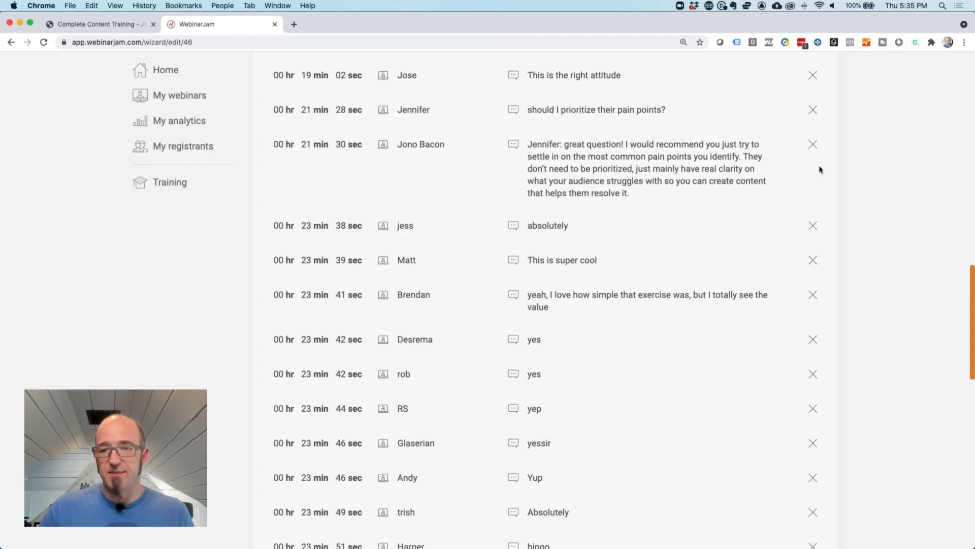
Review the fifth page of chat comments and the form for adding chat lines, and leave the section without saving
{"action": "scroll", "coordinate": [750, 276], "scroll_direction": "up", "scroll_amount": 10}
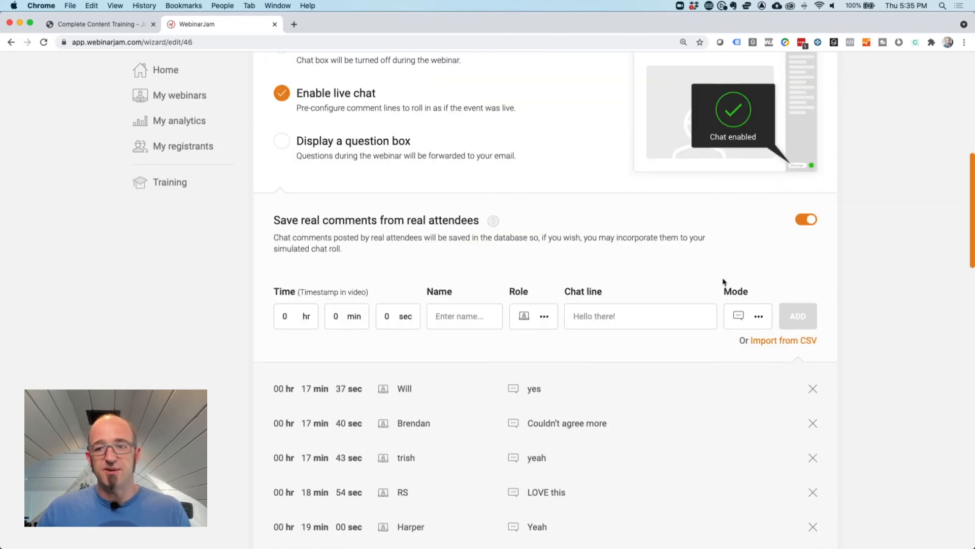
{"action": "scroll", "coordinate": [673, 322], "scroll_direction": "down", "scroll_amount": 9}
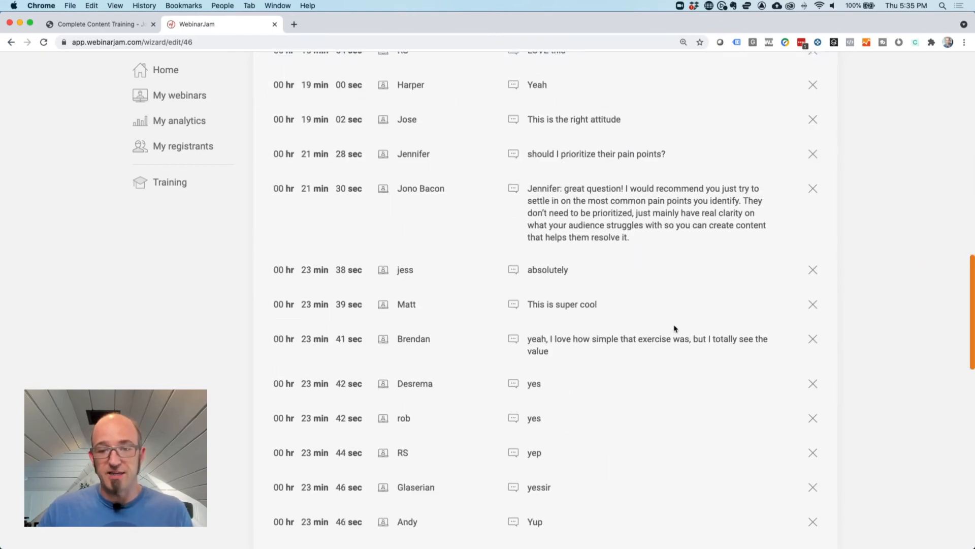
{"action": "scroll", "coordinate": [675, 328], "scroll_direction": "up", "scroll_amount": 15}
{"action": "left_click", "coordinate": [724, 428]}
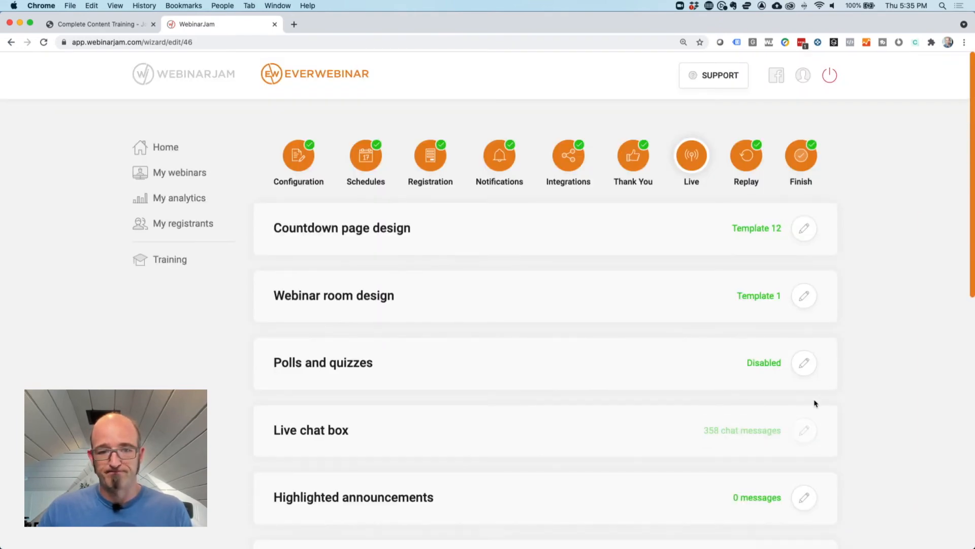
Review the live chat box display options once more, and leave without changing them
{"action": "scroll", "coordinate": [888, 379], "scroll_direction": "down", "scroll_amount": 5}
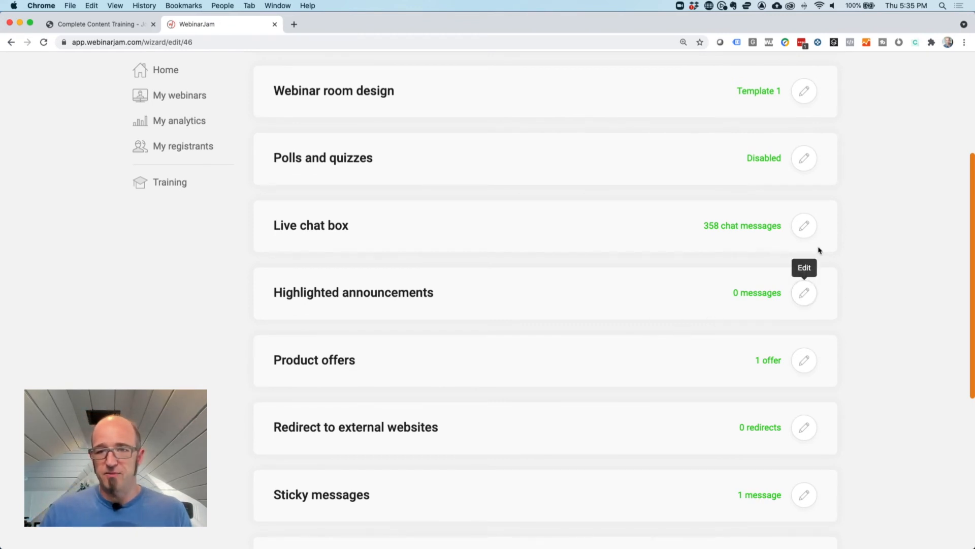
{"action": "left_click", "coordinate": [804, 225]}
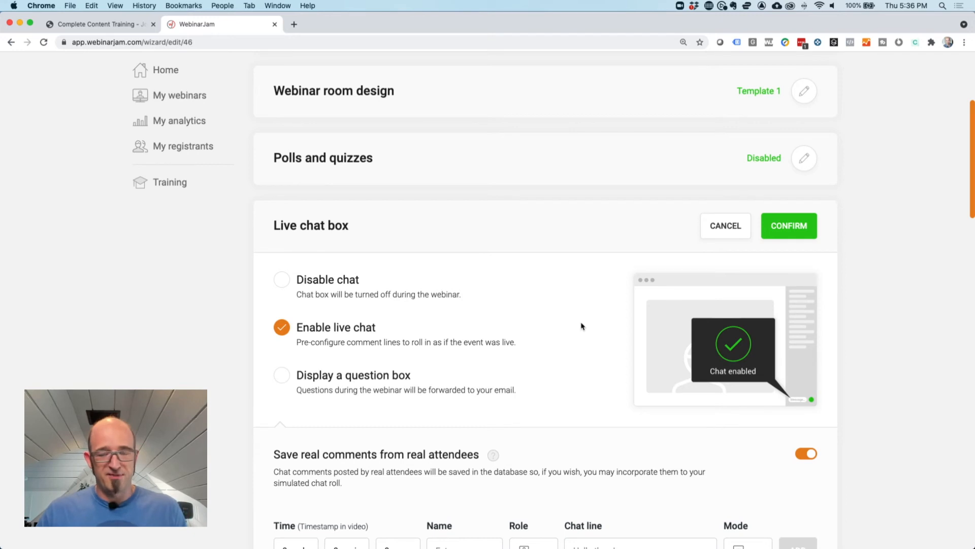
{"action": "left_click", "coordinate": [728, 232]}
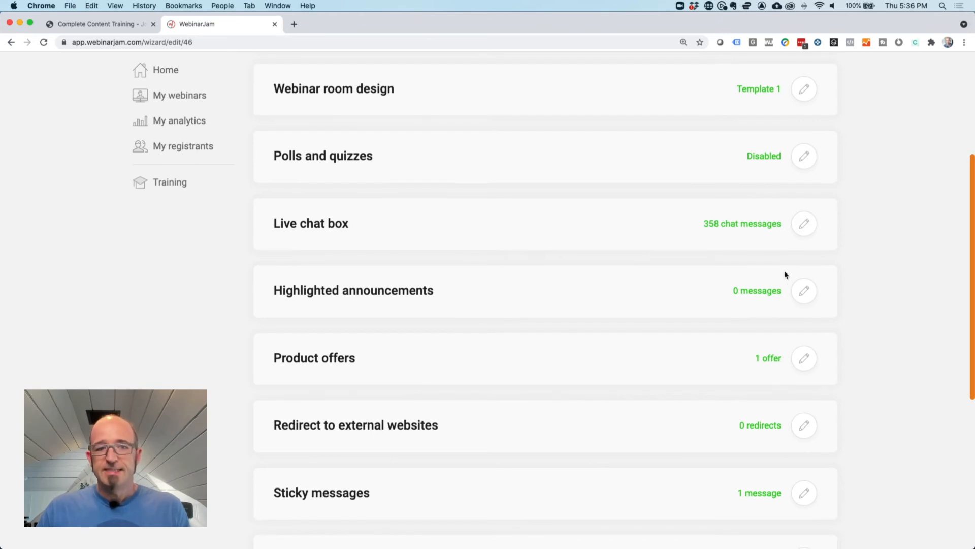
Examine the blank highlighted announcements form, and leave without adding an announcement
{"action": "left_click", "coordinate": [804, 290]}
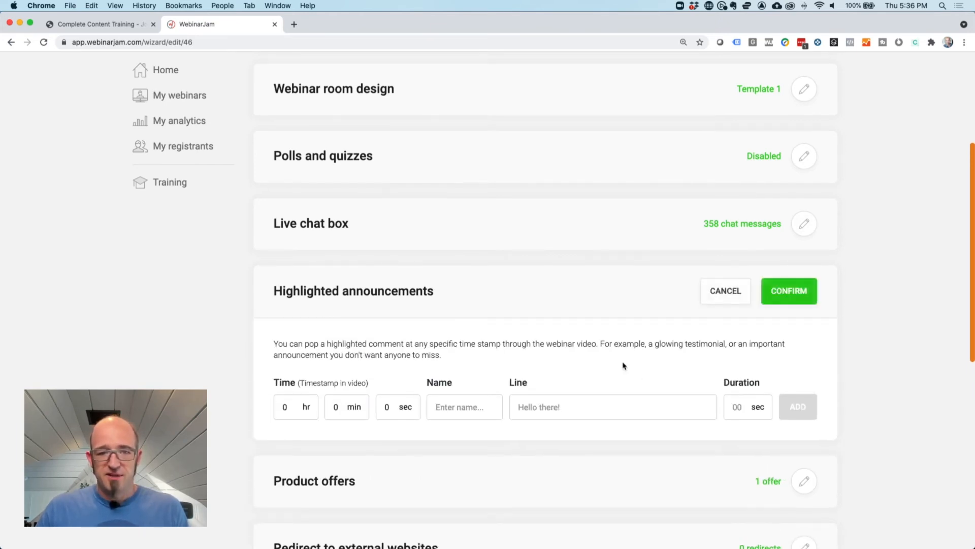
{"action": "scroll", "coordinate": [624, 366], "scroll_direction": "down", "scroll_amount": 2}
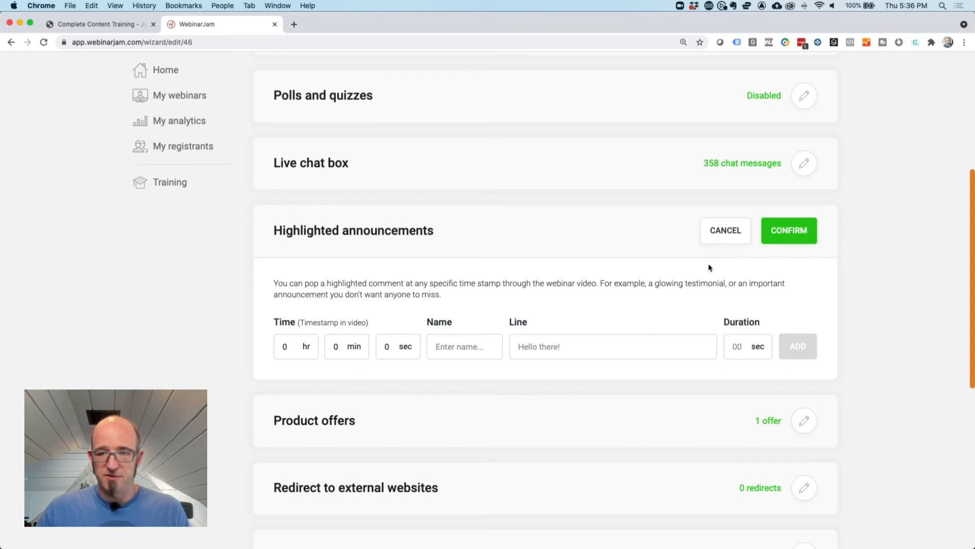
{"action": "left_click", "coordinate": [717, 236]}
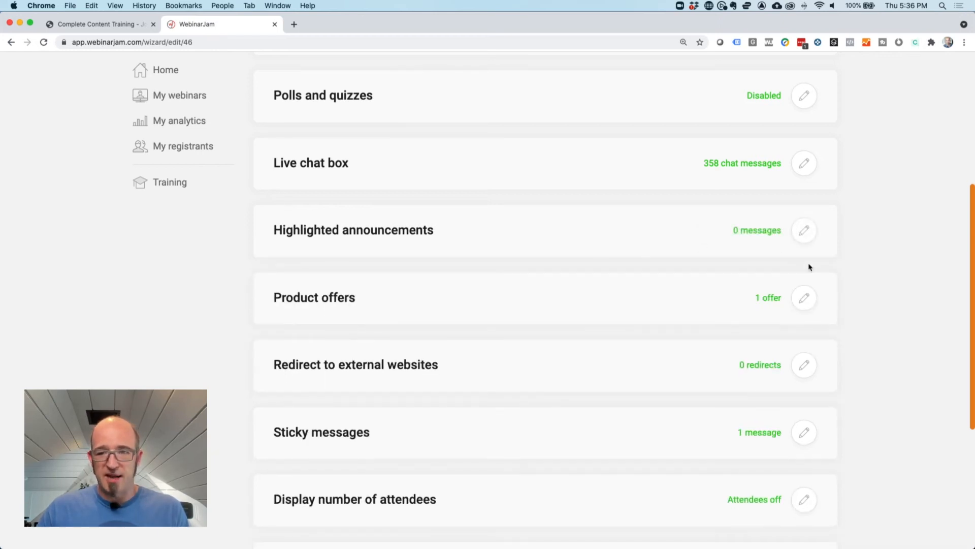
Open the Bundle Offer under product offers and review its headline, image, button text, link, and start and end timing
{"action": "left_click", "coordinate": [802, 301]}
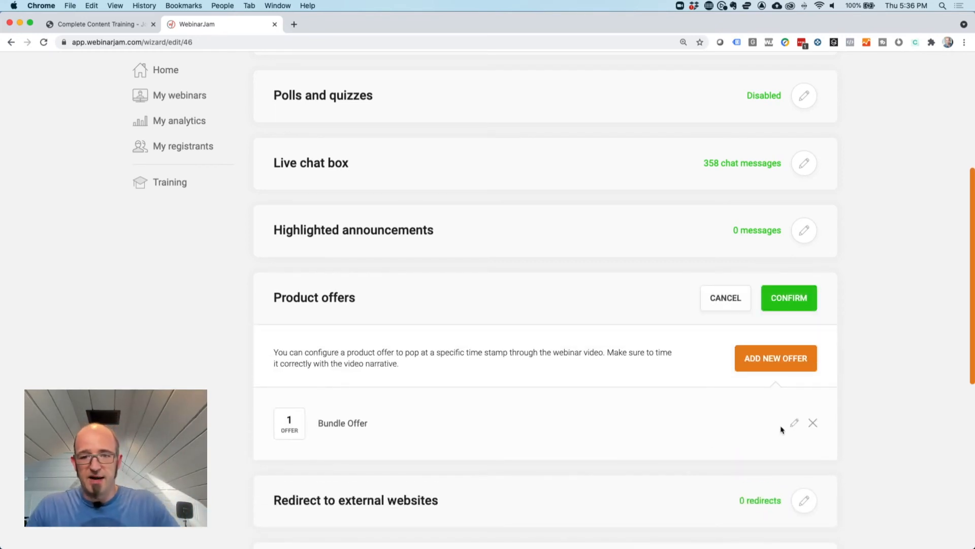
{"action": "left_click", "coordinate": [794, 422]}
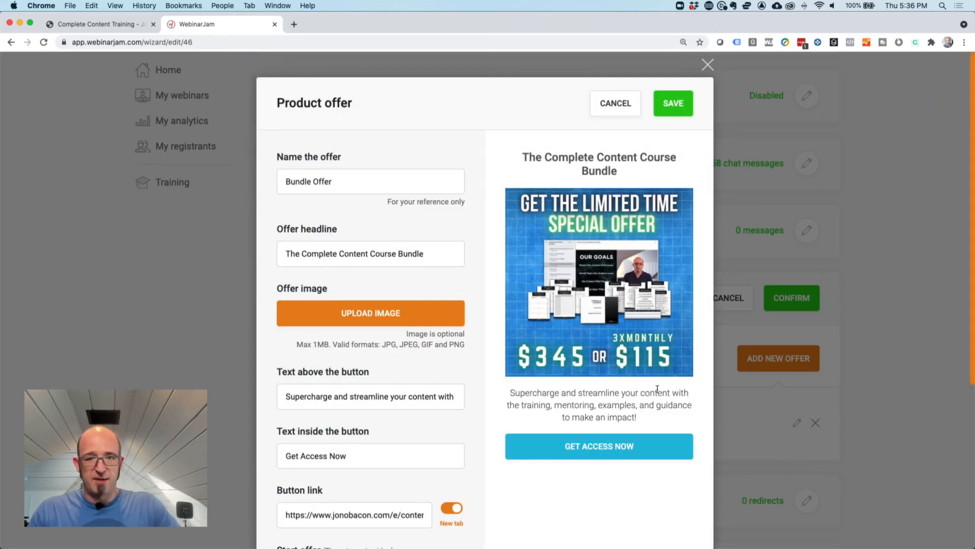
{"action": "scroll", "coordinate": [610, 279], "scroll_direction": "down", "scroll_amount": 3}
{"action": "scroll", "coordinate": [604, 244], "scroll_direction": "up", "scroll_amount": 2}
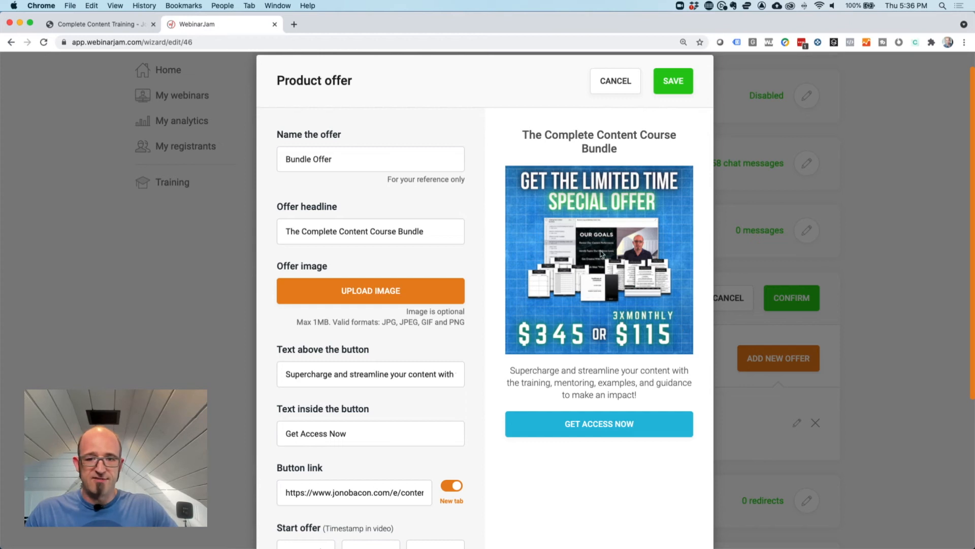
{"action": "scroll", "coordinate": [462, 310], "scroll_direction": "down", "scroll_amount": 1}
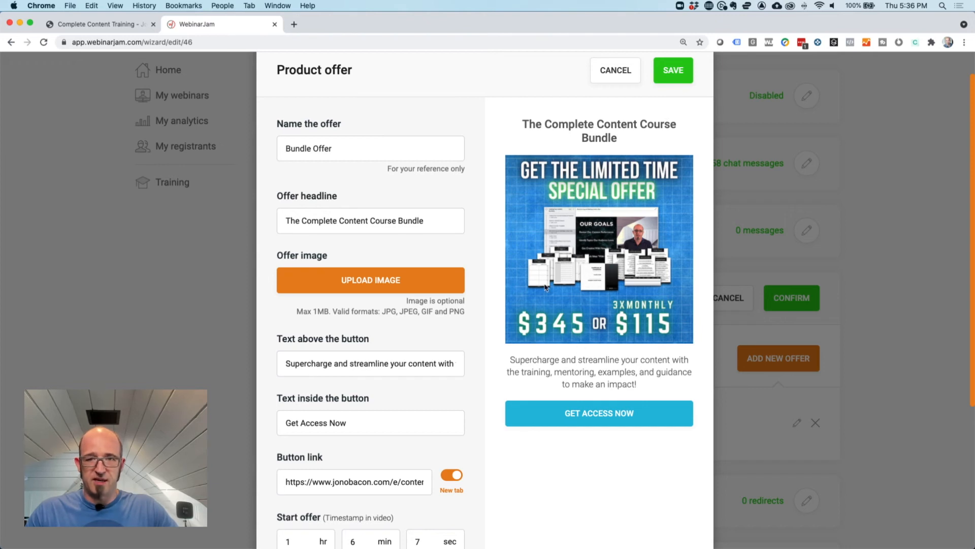
{"action": "scroll", "coordinate": [366, 358], "scroll_direction": "down", "scroll_amount": 4}
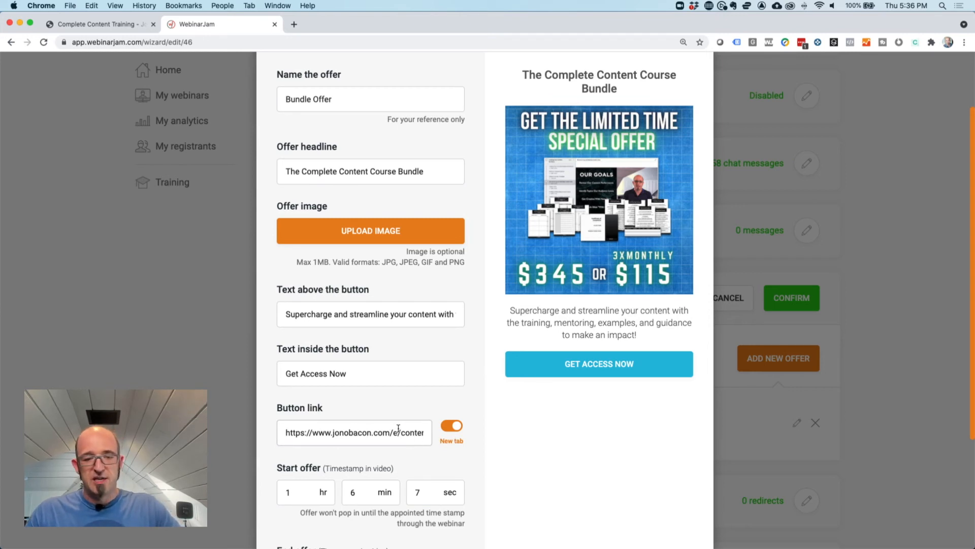
{"action": "scroll", "coordinate": [403, 429], "scroll_direction": "down", "scroll_amount": 10}
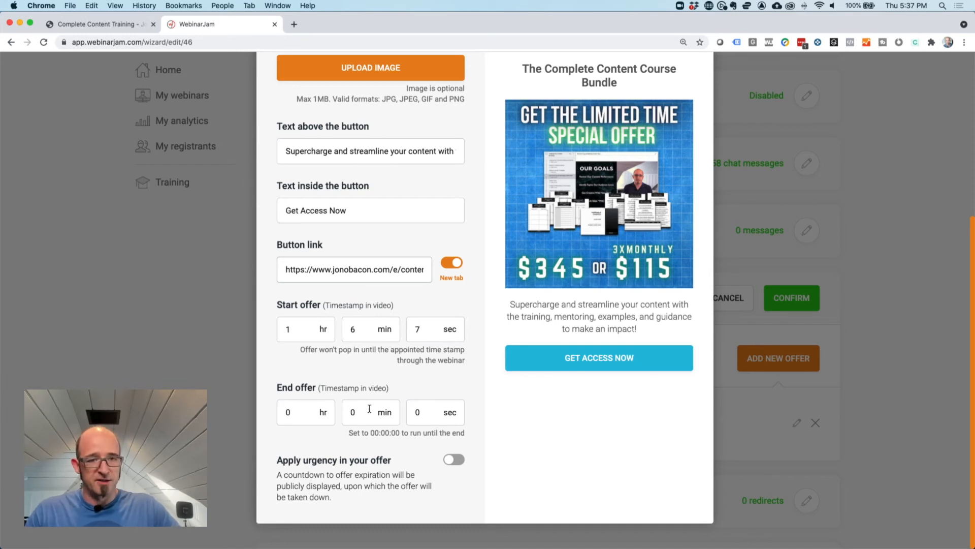
Preview the urgency countdown on the Bundle Offer, switch it off again, and leave product offers without saving
{"action": "left_click", "coordinate": [449, 461]}
{"action": "scroll", "coordinate": [439, 495], "scroll_direction": "down", "scroll_amount": 1}
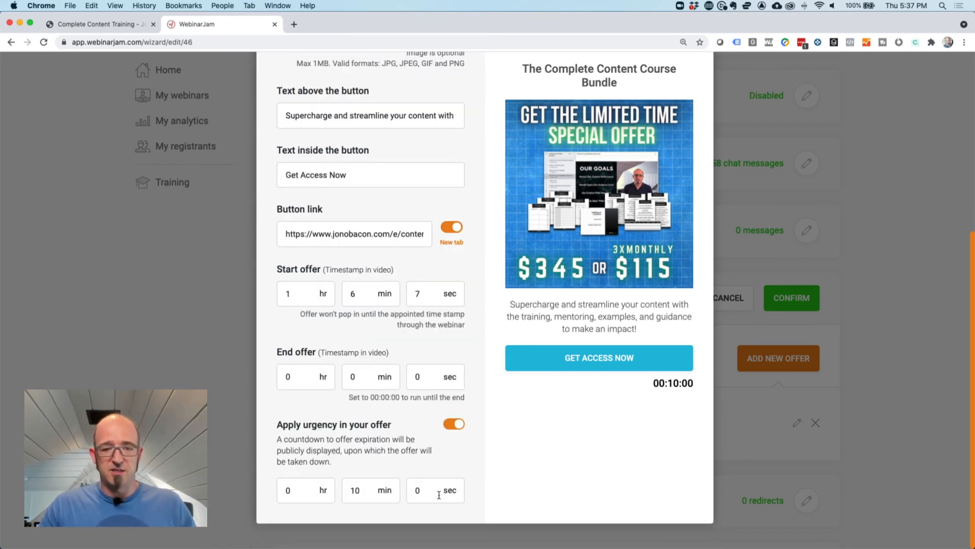
{"action": "left_click", "coordinate": [454, 425]}
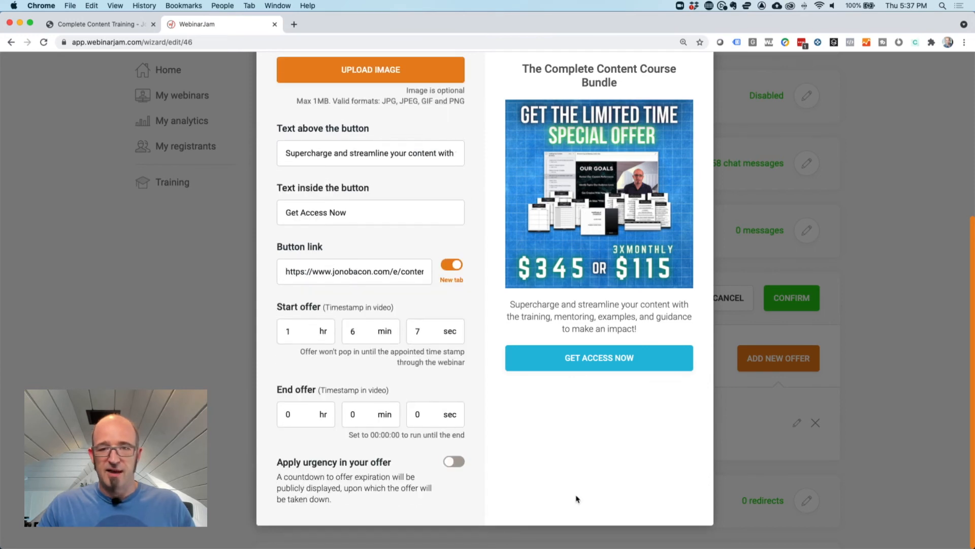
{"action": "scroll", "coordinate": [584, 417], "scroll_direction": "up", "scroll_amount": 5}
{"action": "left_click", "coordinate": [630, 107]}
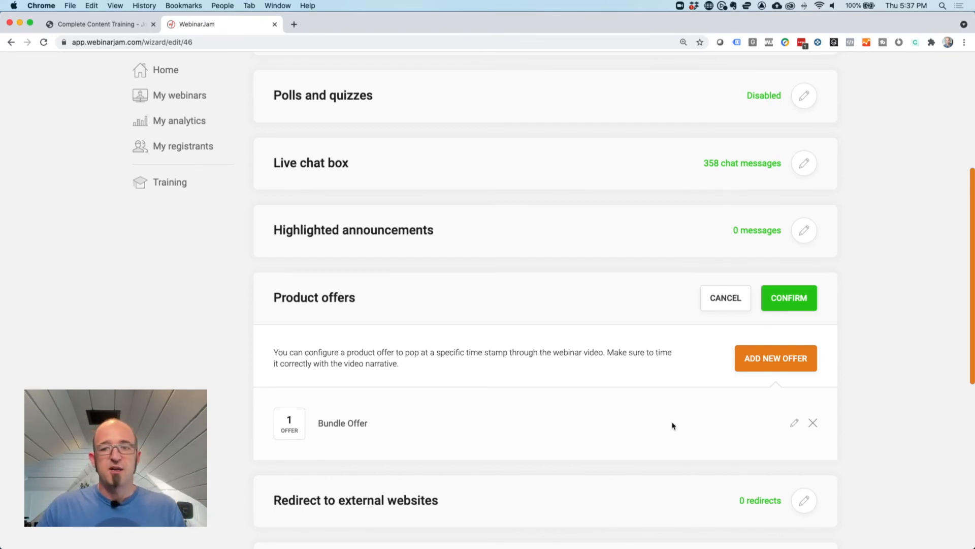
{"action": "left_click", "coordinate": [733, 302]}
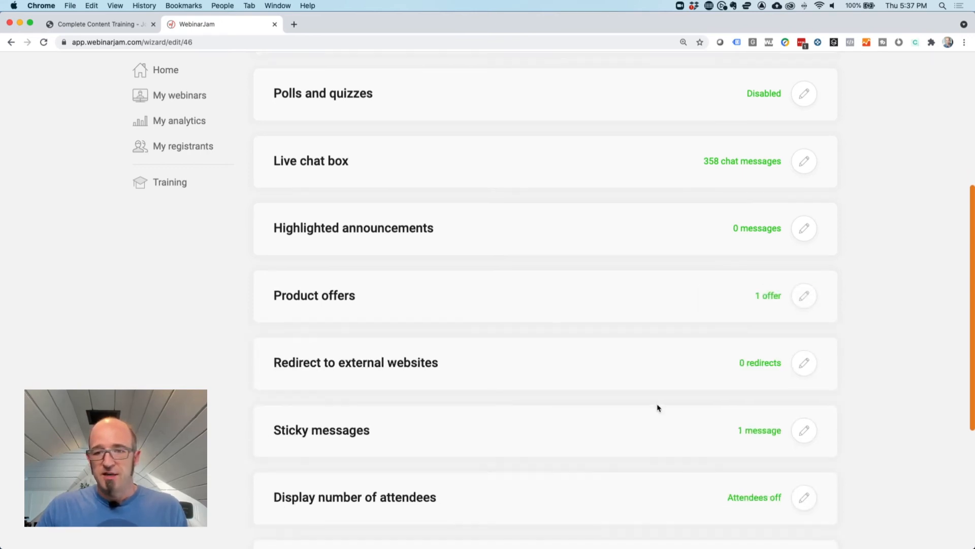
Examine the blank form for redirecting attendees to external websites, and leave without adding a redirect
{"action": "scroll", "coordinate": [657, 404], "scroll_direction": "down", "scroll_amount": 2}
{"action": "left_click", "coordinate": [804, 320]}
{"action": "scroll", "coordinate": [602, 419], "scroll_direction": "down", "scroll_amount": 4}
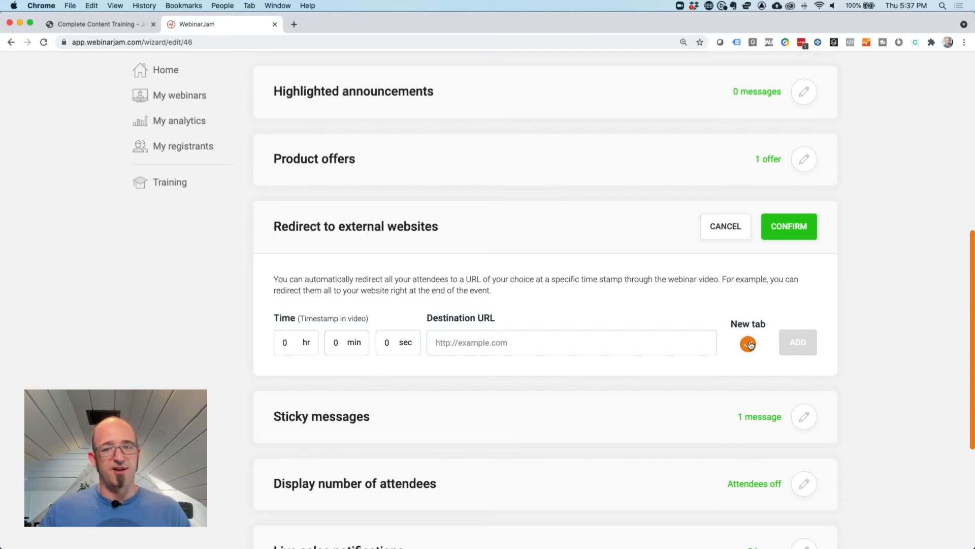
{"action": "left_click", "coordinate": [730, 231]}
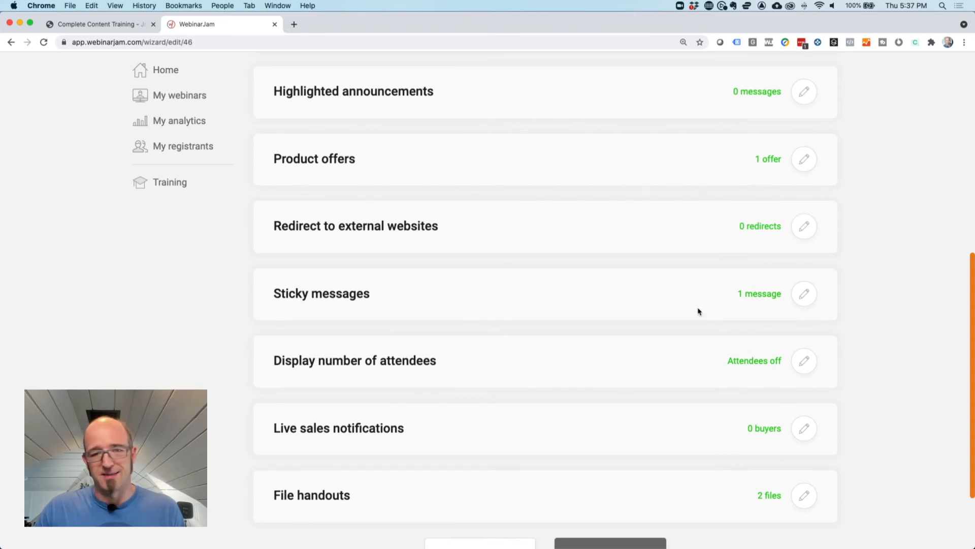
Review the existing sticky message with its start and end times, and leave the section without changes
{"action": "left_click", "coordinate": [811, 302]}
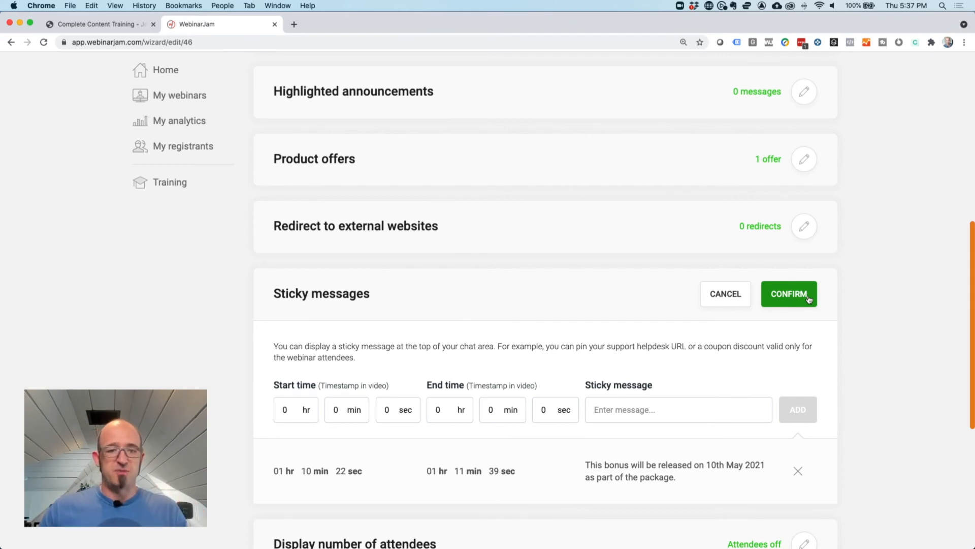
{"action": "scroll", "coordinate": [581, 453], "scroll_direction": "down", "scroll_amount": 1}
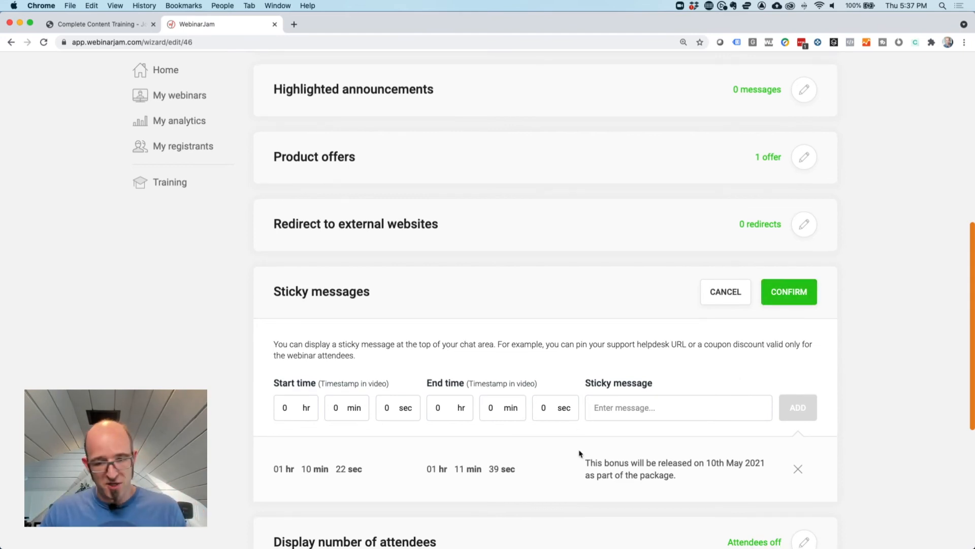
{"action": "scroll", "coordinate": [581, 454], "scroll_direction": "down", "scroll_amount": 3}
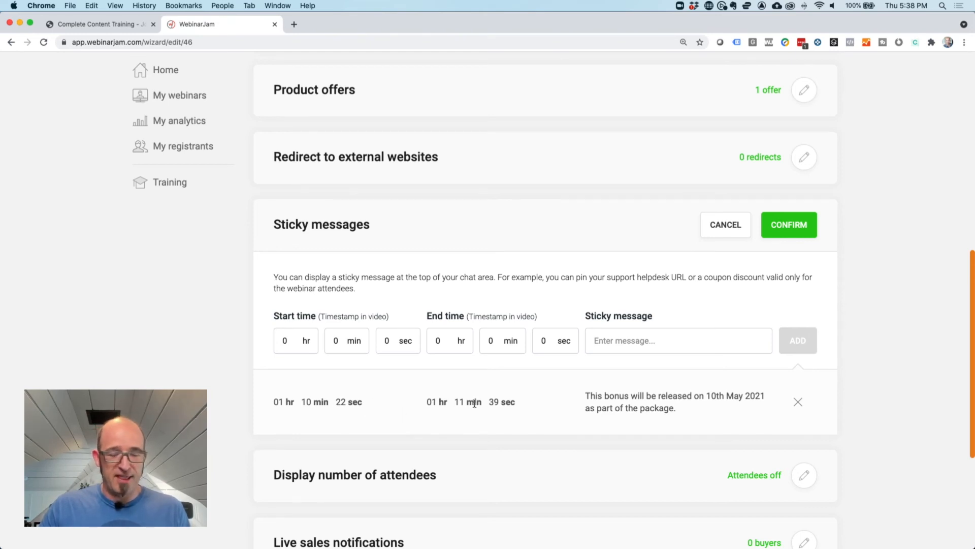
{"action": "left_click", "coordinate": [729, 231]}
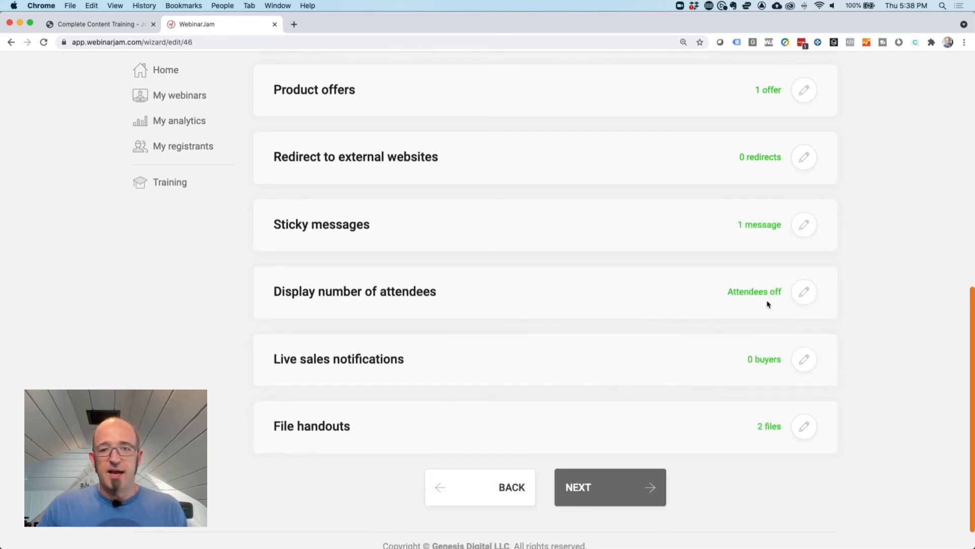
Look over the attendee number display options and the blank live sales notifications form, cancelling out of each
{"action": "left_click", "coordinate": [806, 291]}
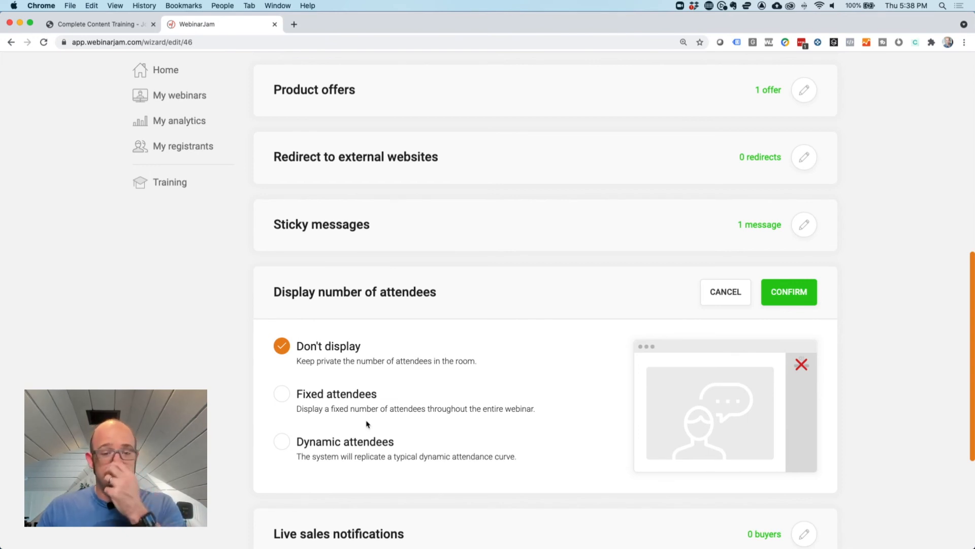
{"action": "left_click", "coordinate": [726, 293]}
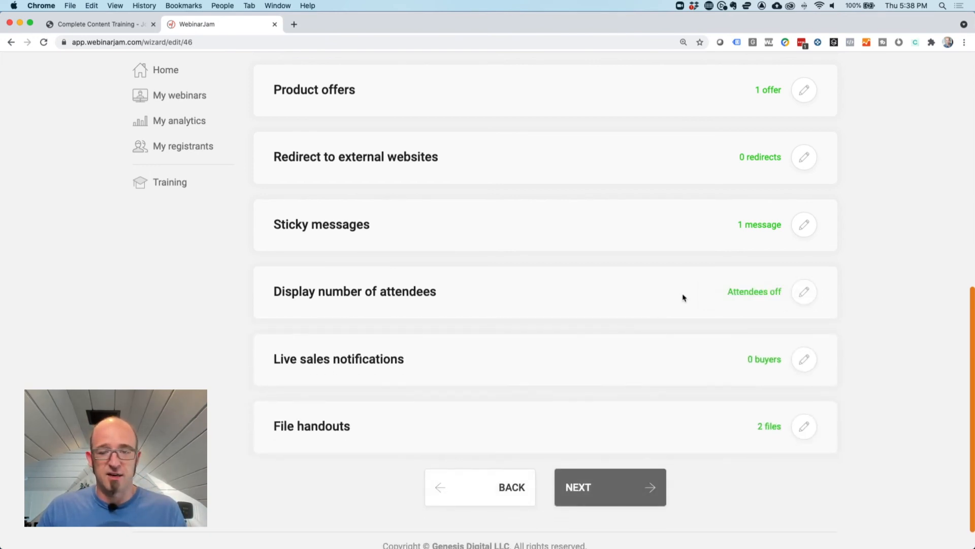
{"action": "left_click", "coordinate": [805, 360]}
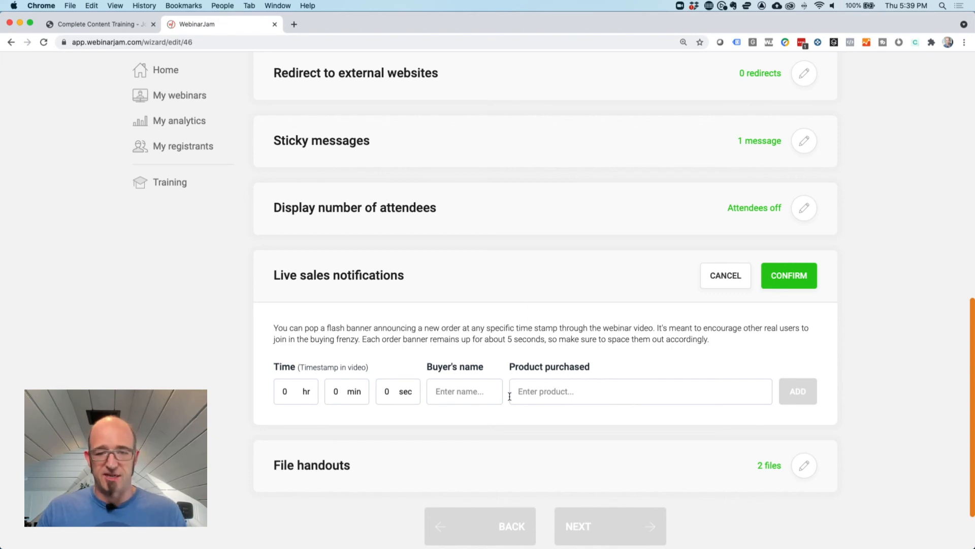
{"action": "left_click", "coordinate": [718, 286]}
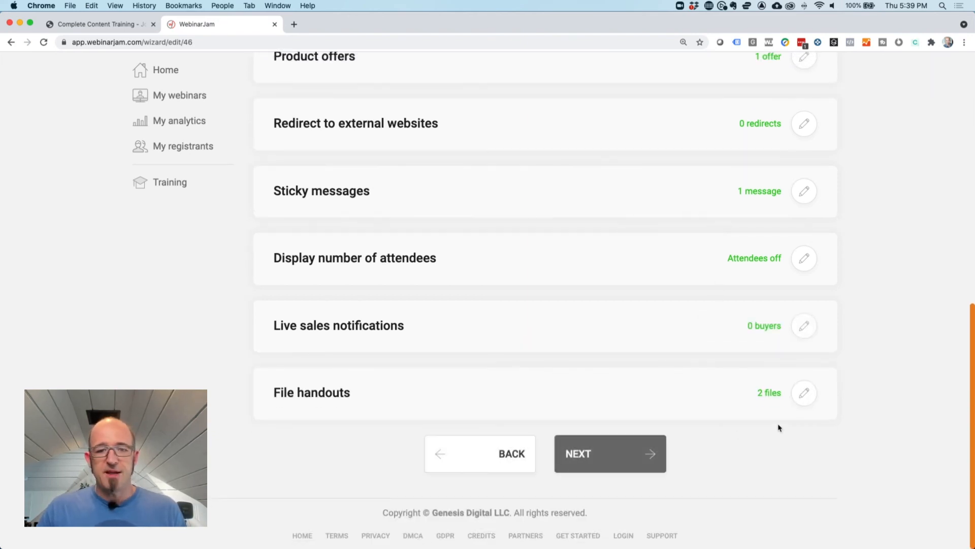
Review the file handouts and the Audience Persona Worksheet's start and end times, and leave without saving
{"action": "left_click", "coordinate": [803, 393]}
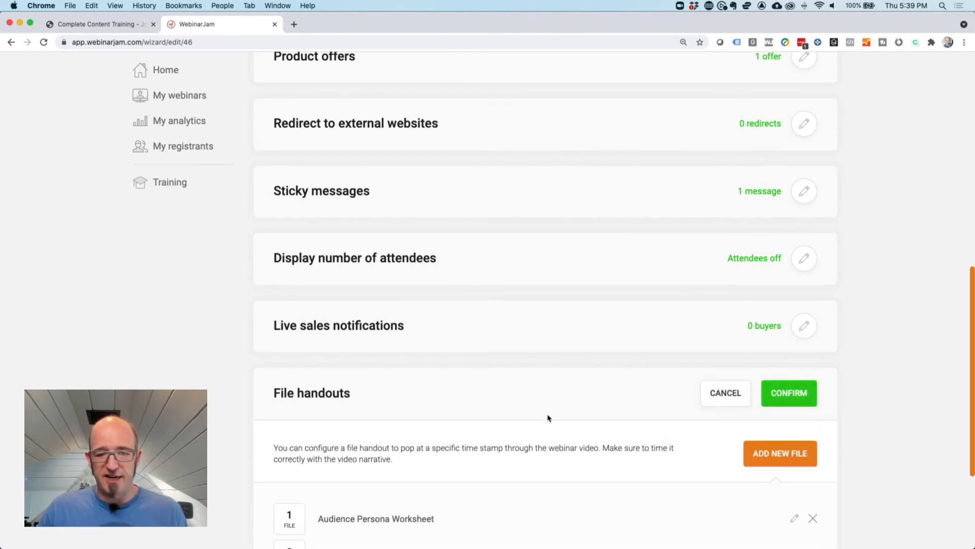
{"action": "scroll", "coordinate": [553, 414], "scroll_direction": "down", "scroll_amount": 4}
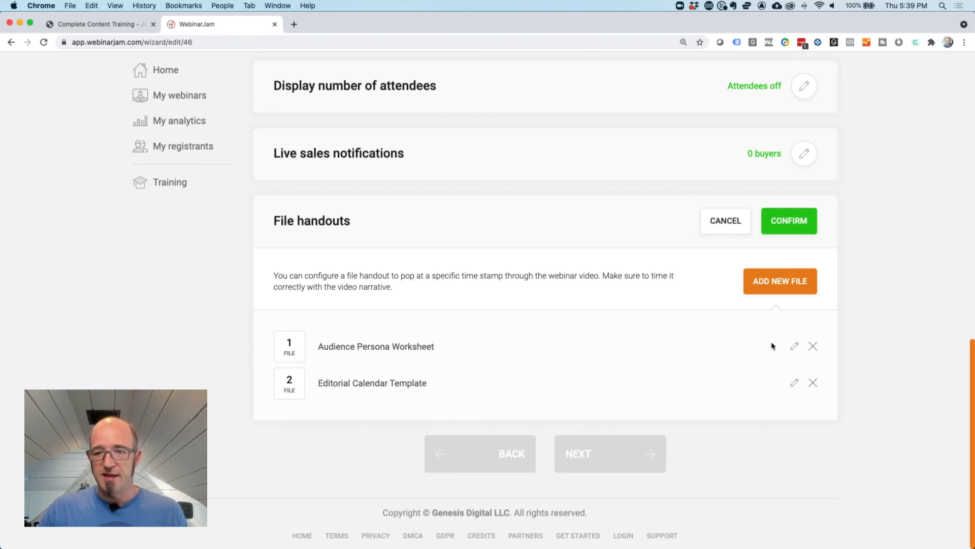
{"action": "left_click", "coordinate": [794, 346]}
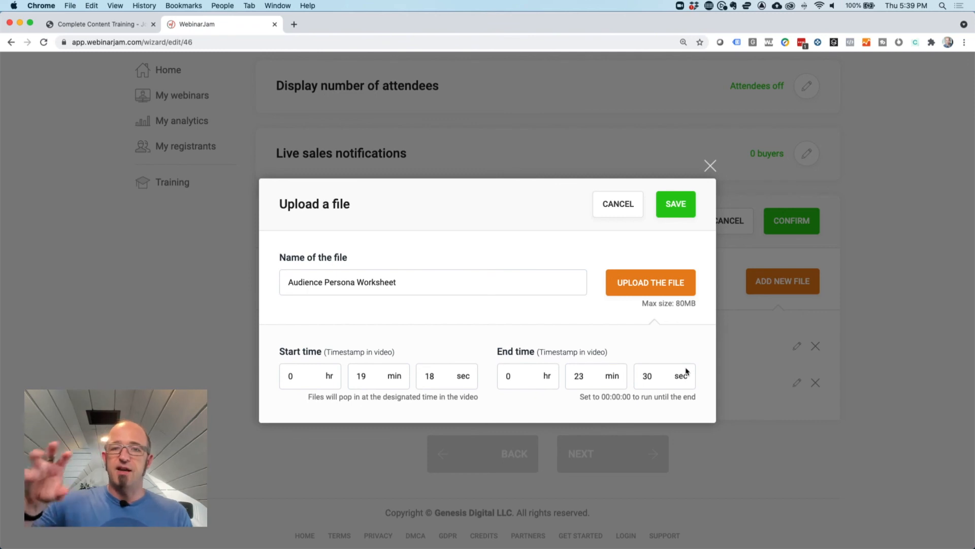
{"action": "left_click", "coordinate": [630, 213]}
{"action": "left_click", "coordinate": [728, 231]}
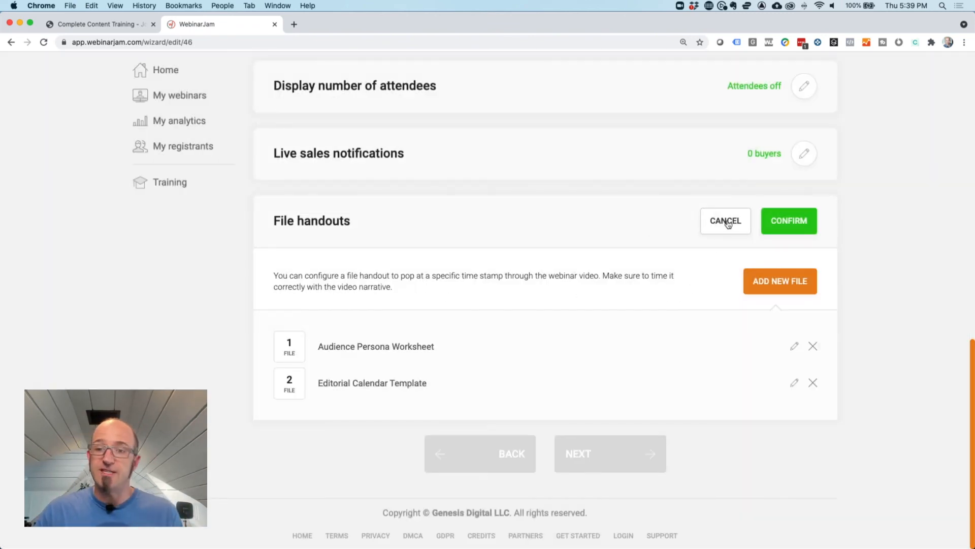
Go to the Replay stage and review the webinar replay recording and replay page expiration settings without changing them
{"action": "scroll", "coordinate": [688, 313], "scroll_direction": "up", "scroll_amount": 10}
{"action": "scroll", "coordinate": [689, 315], "scroll_direction": "up", "scroll_amount": 3}
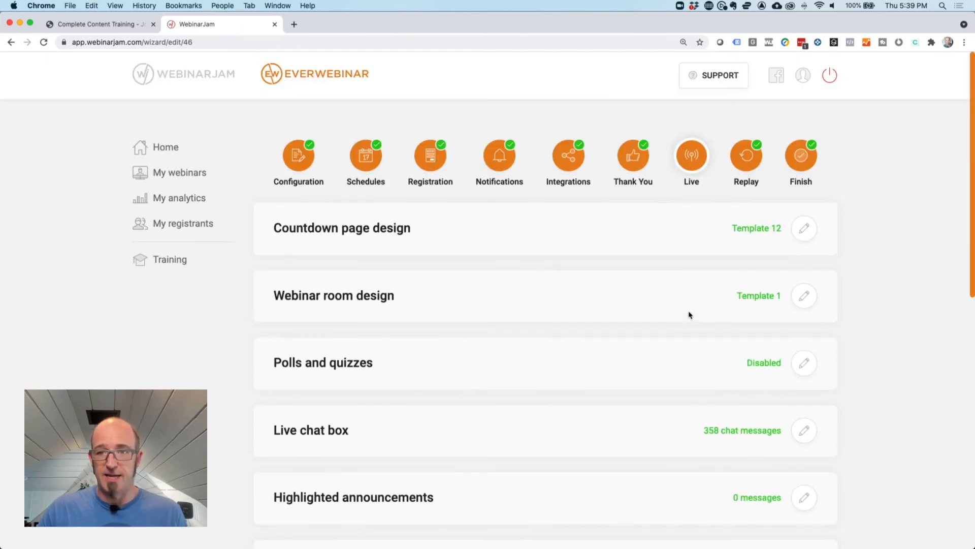
{"action": "left_click", "coordinate": [751, 158]}
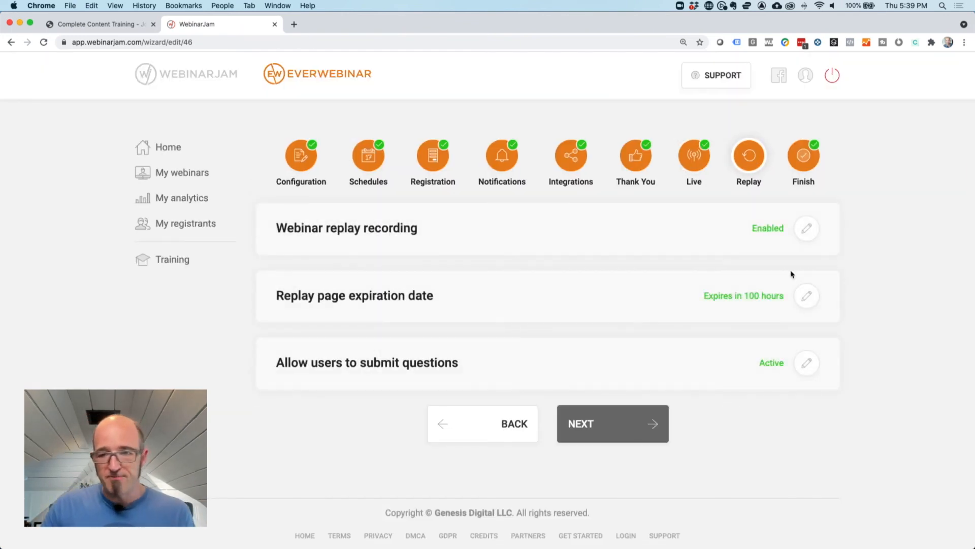
{"action": "left_click", "coordinate": [808, 230]}
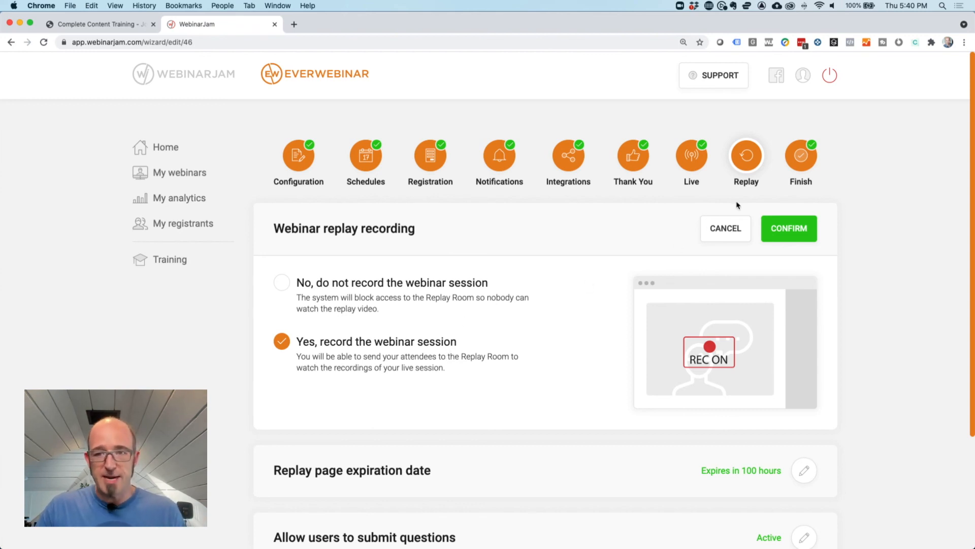
{"action": "left_click", "coordinate": [729, 229]}
{"action": "left_click", "coordinate": [805, 299]}
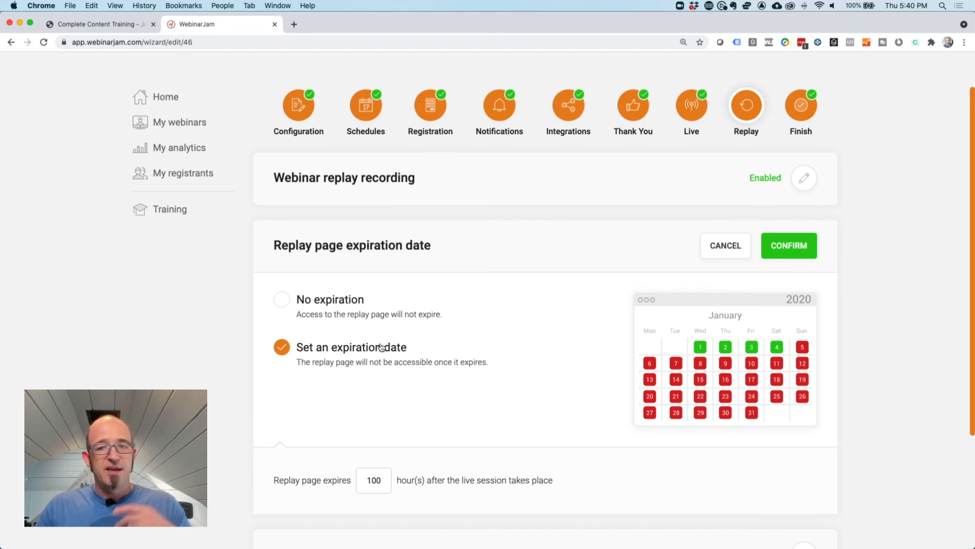
{"action": "left_click", "coordinate": [711, 259]}
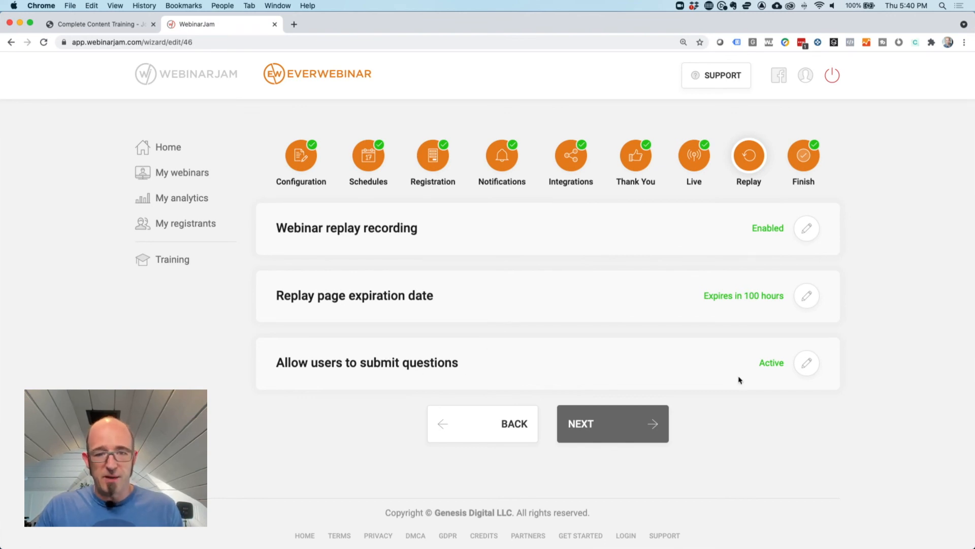
Review the options that allow replay visitors to submit questions, including the forwarding email field, and leave without saving
{"action": "left_click", "coordinate": [808, 362]}
{"action": "scroll", "coordinate": [660, 365], "scroll_direction": "down", "scroll_amount": 2}
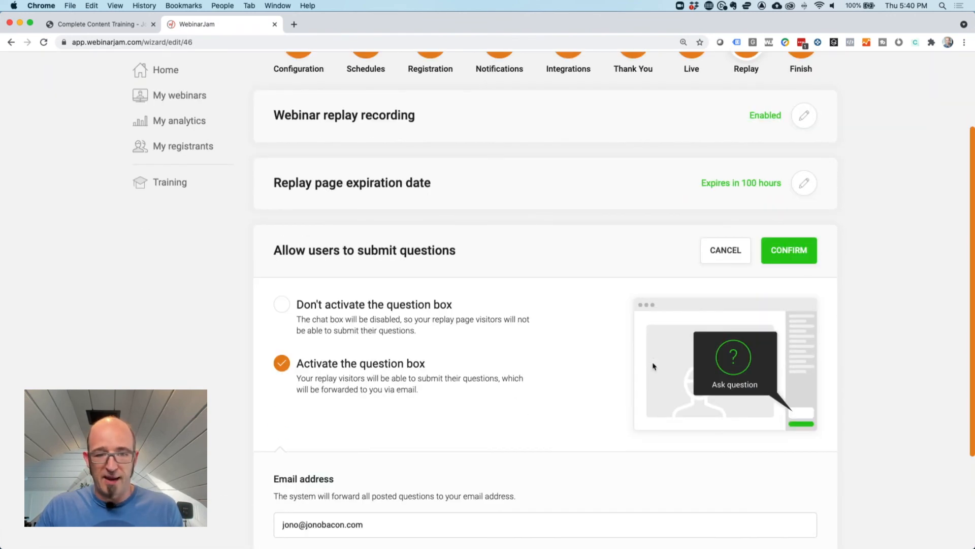
{"action": "scroll", "coordinate": [561, 392], "scroll_direction": "down", "scroll_amount": 3}
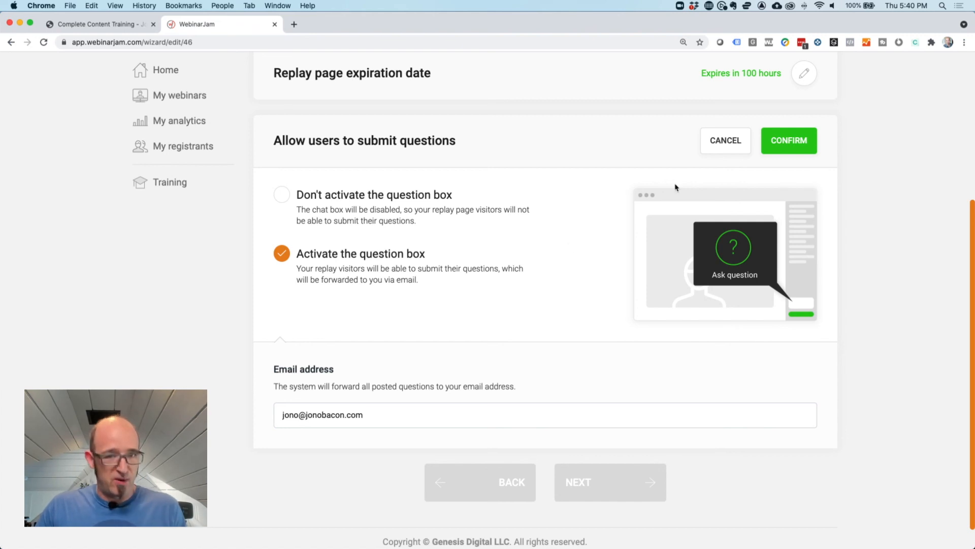
{"action": "left_click", "coordinate": [723, 143]}
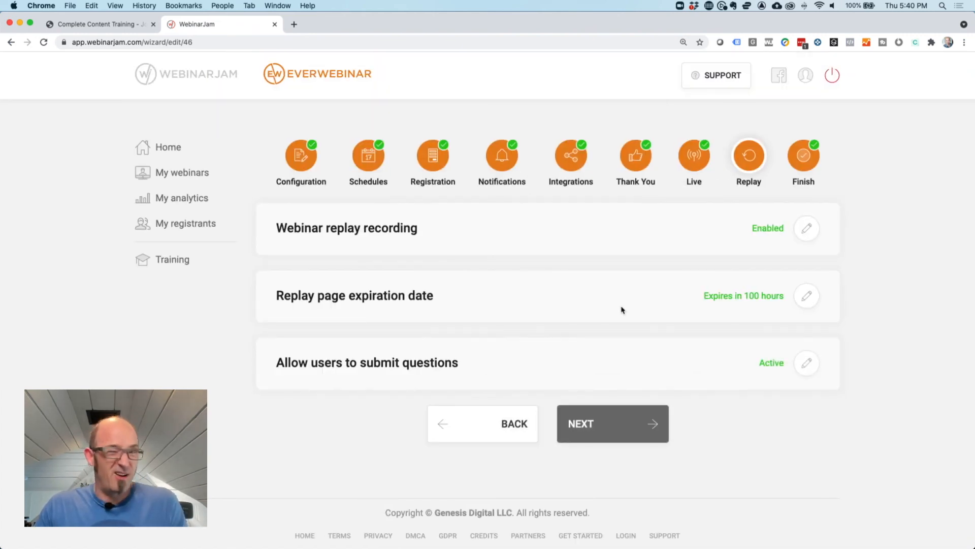
Open the Finish stage of the webinar wizard
{"action": "left_click", "coordinate": [806, 160]}
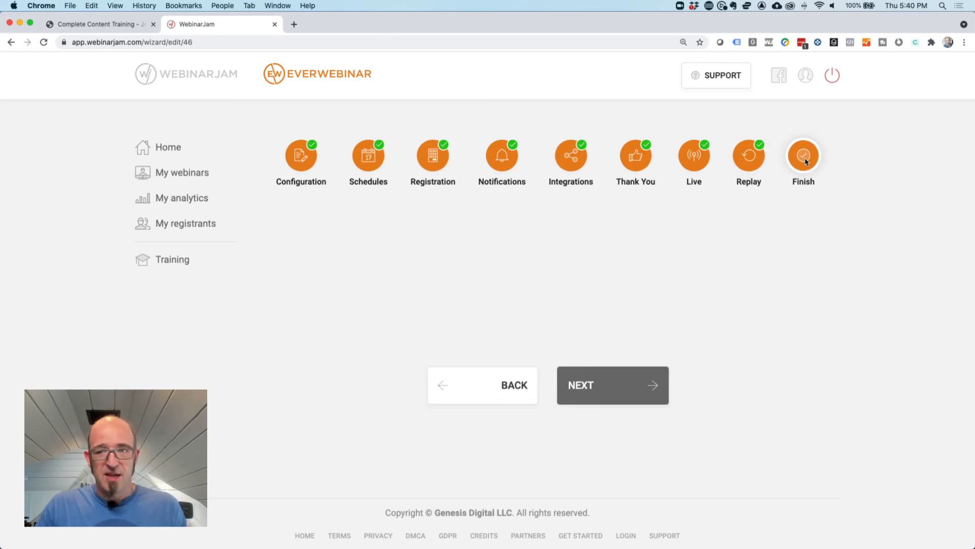